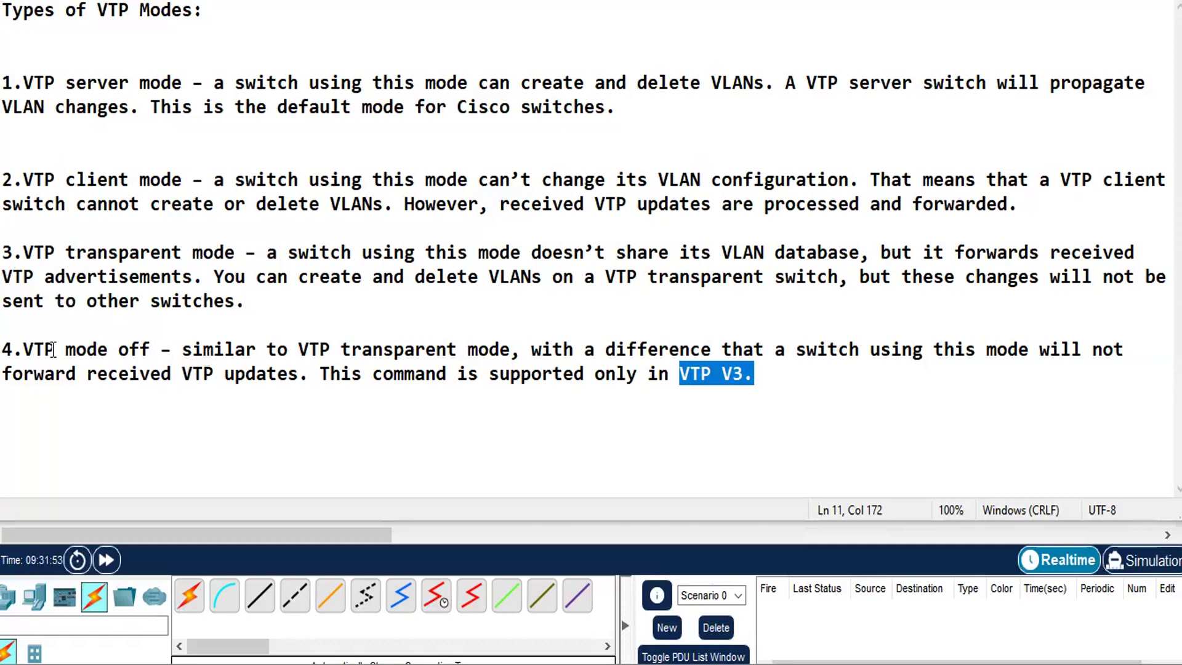
# Step: Highlight the 'mode off' wording in the Notepad notes, then bring up the Packet Tracer topology
pyautogui.moveTo(66, 352); pyautogui.dragTo(133, 355)
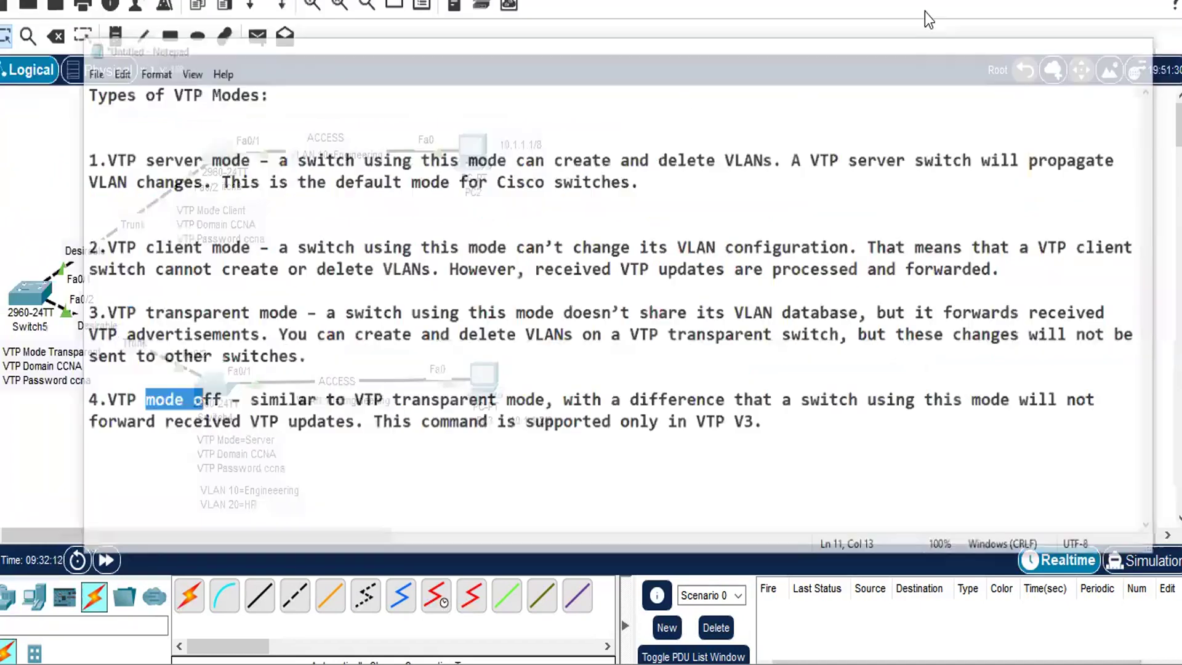
pyautogui.click(929, 0)
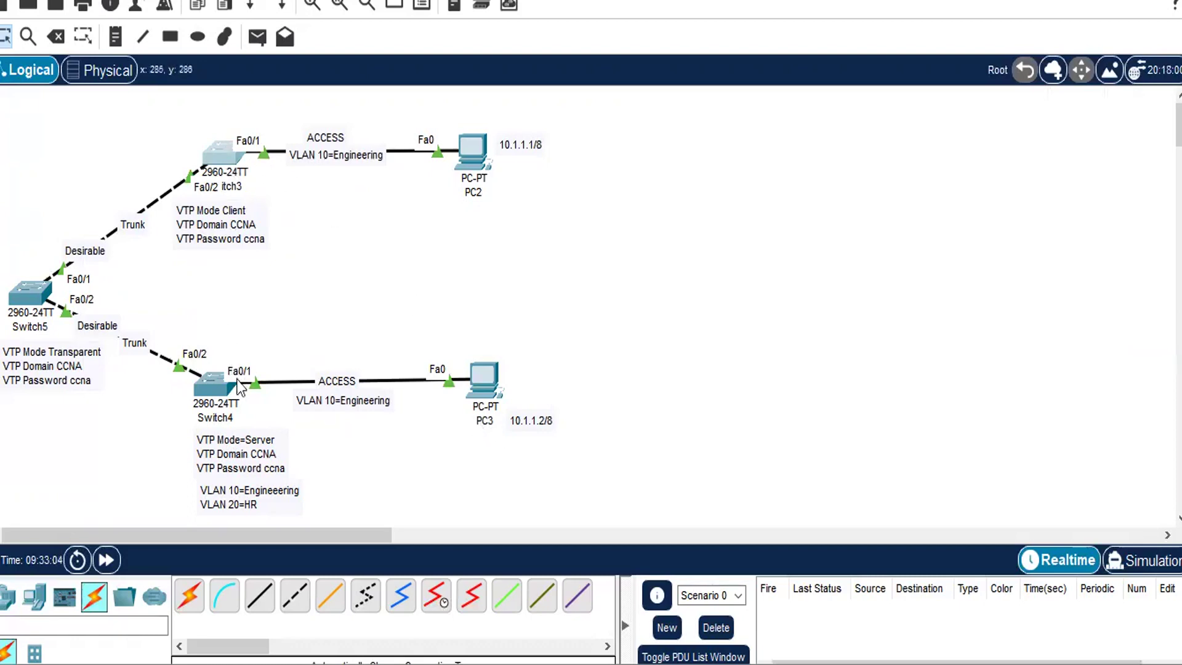
# Step: Open Switch4's CLI and enter privileged and global configuration mode (en, conf t)
pyautogui.click(220, 390)
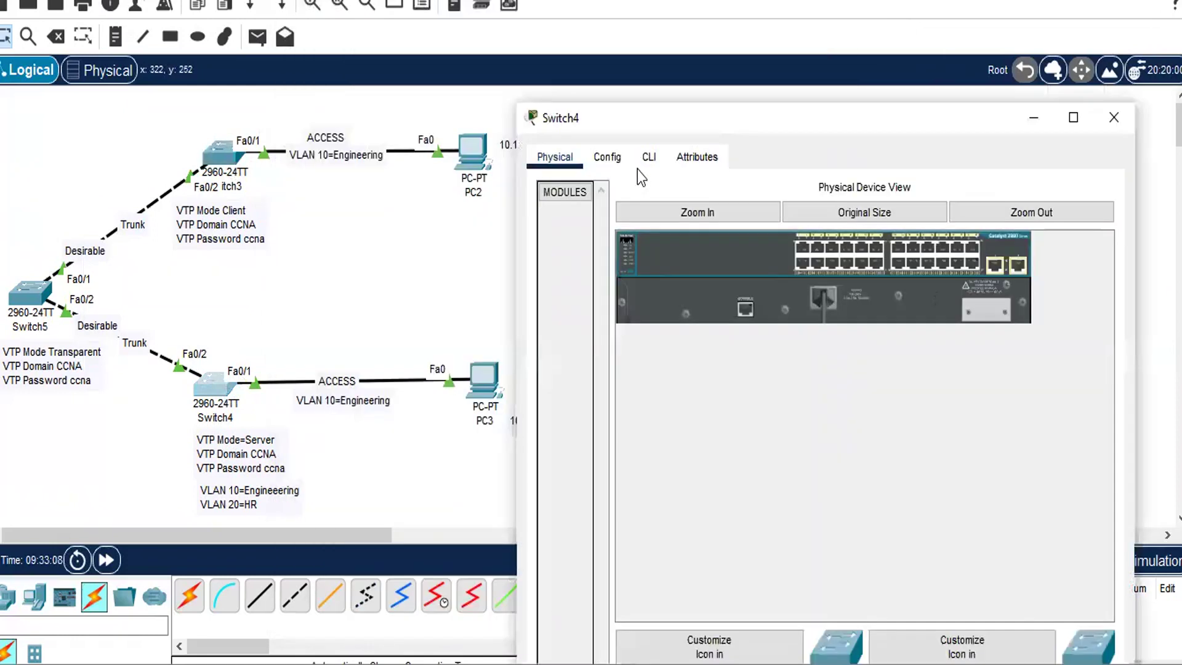
pyautogui.click(648, 161)
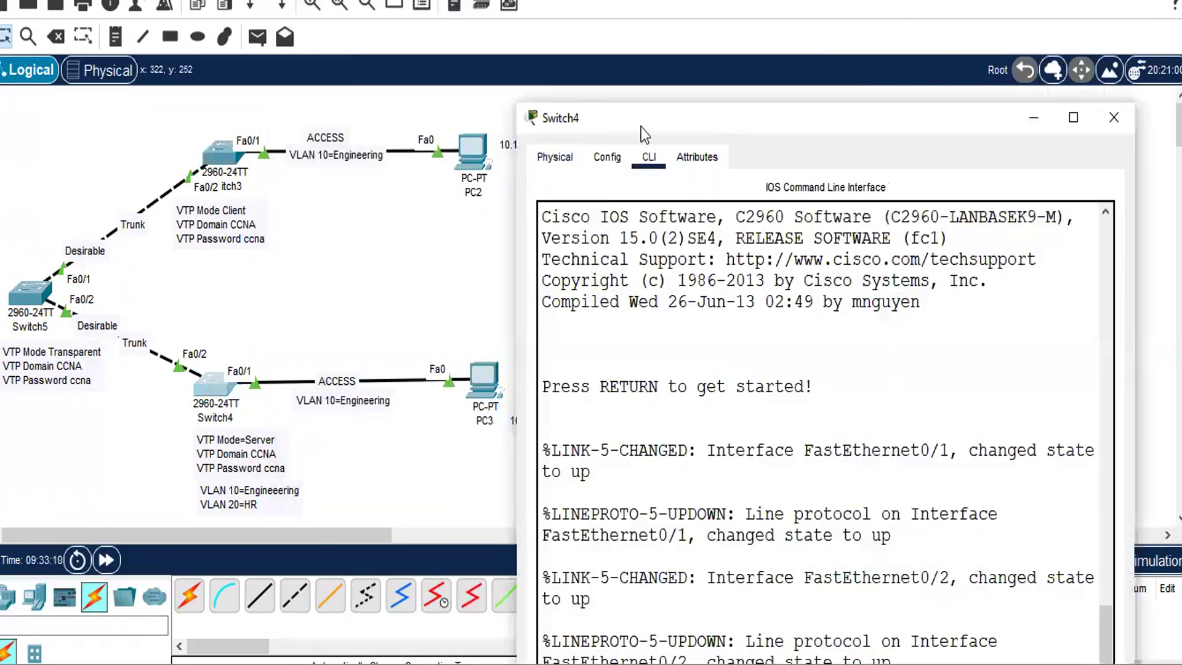
pyautogui.moveTo(641, 127); pyautogui.dragTo(655, 34)
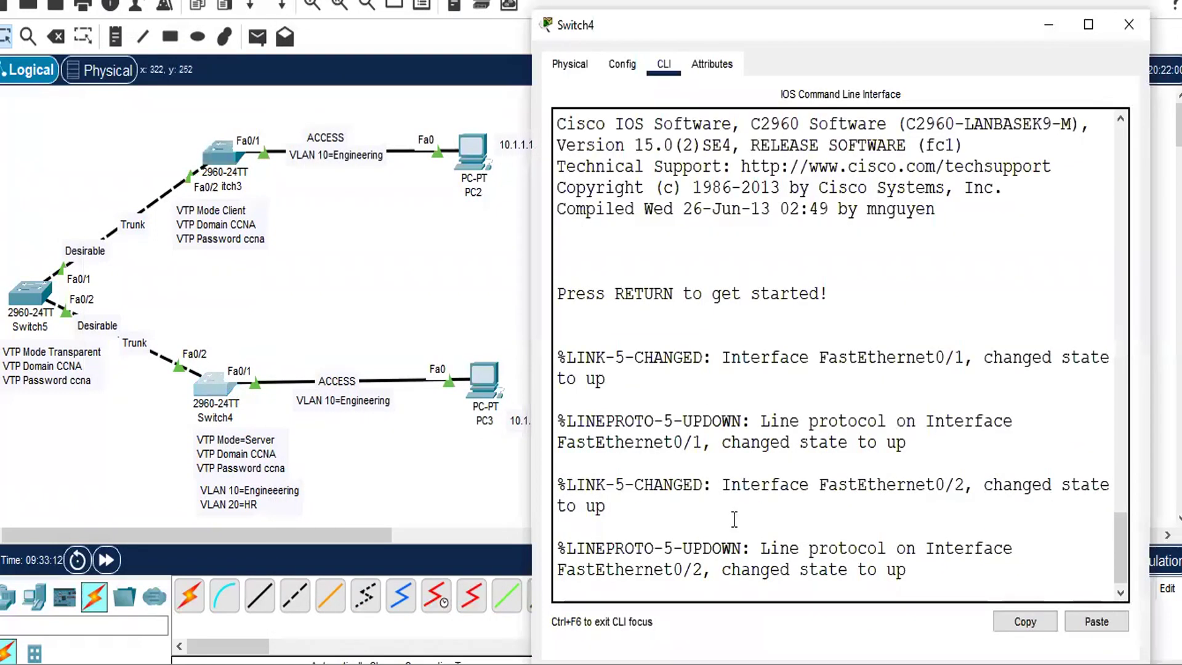
pyautogui.press('Return')
pyautogui.press('Return')
pyautogui.write('en')
pyautogui.press('Return')
pyautogui.write('conf')
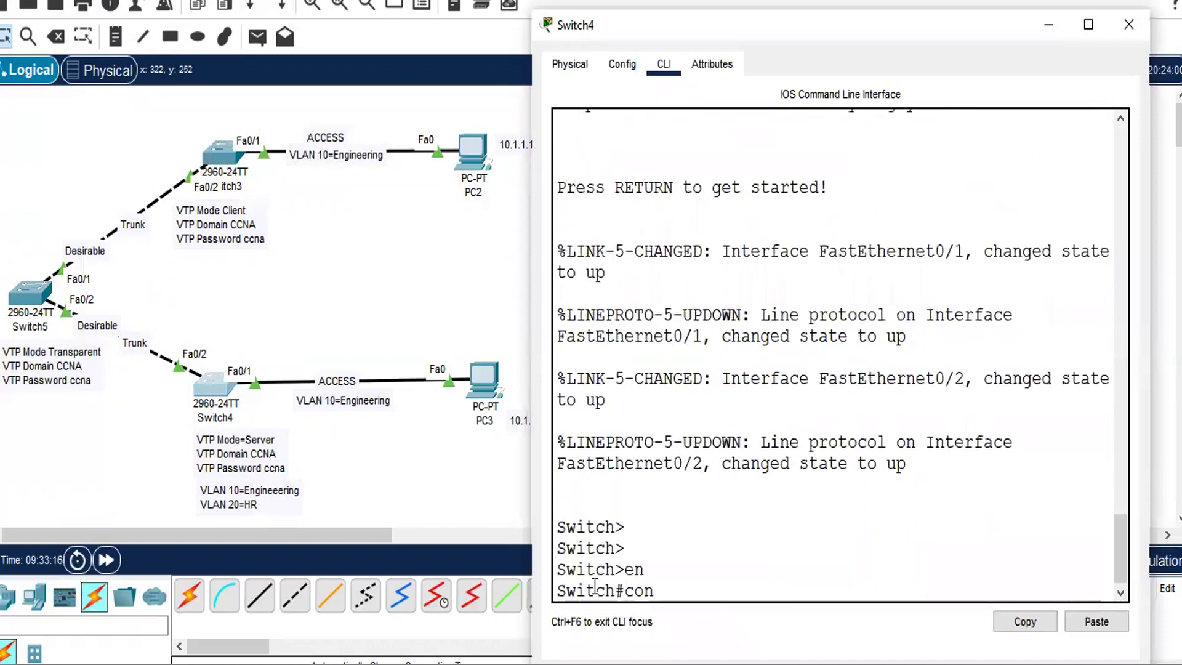
pyautogui.press('Tab')
pyautogui.write('t')
pyautogui.press('Tab')
pyautogui.press('Return')
pyautogui.press('Return')
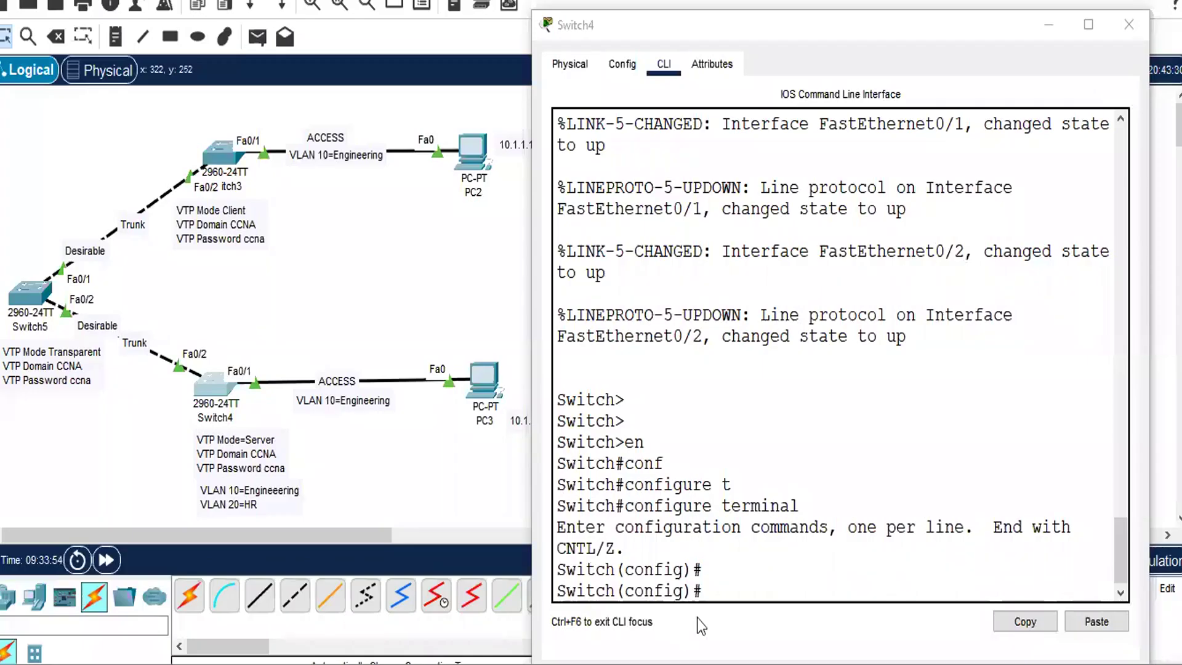
# Step: Make Switch4 a VTP server in domain Cisco
pyautogui.click(728, 591)
pyautogui.write('vtp')
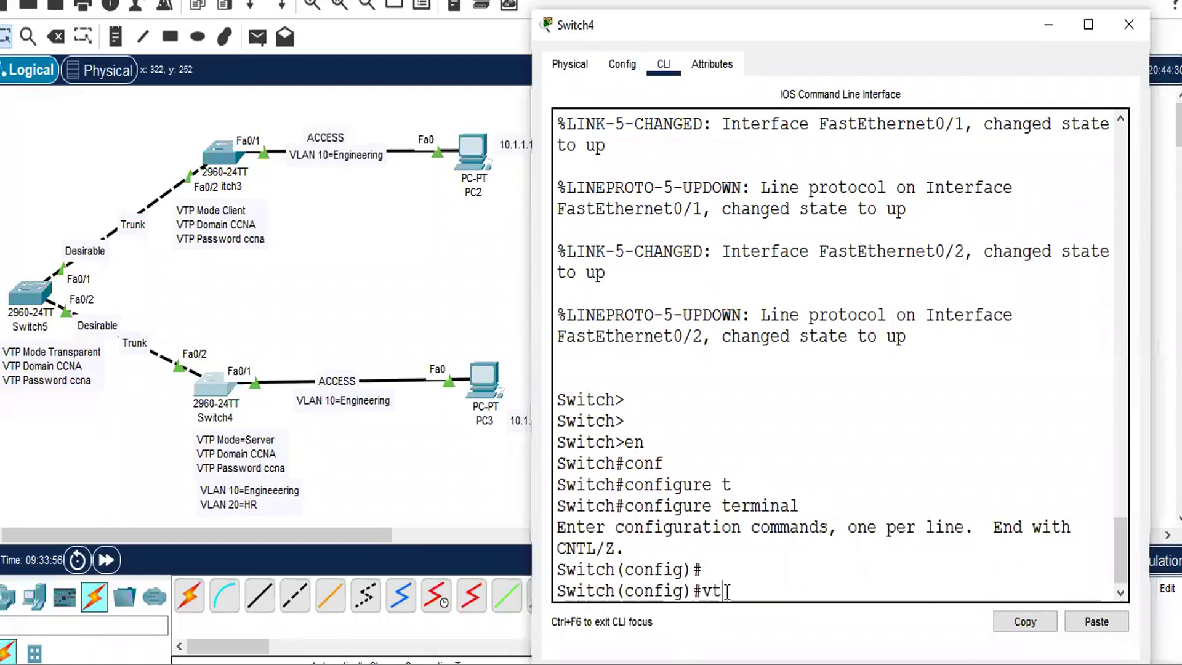
pyautogui.press('Tab')
pyautogui.write('m')
pyautogui.press('Tab')
pyautogui.write('ser')
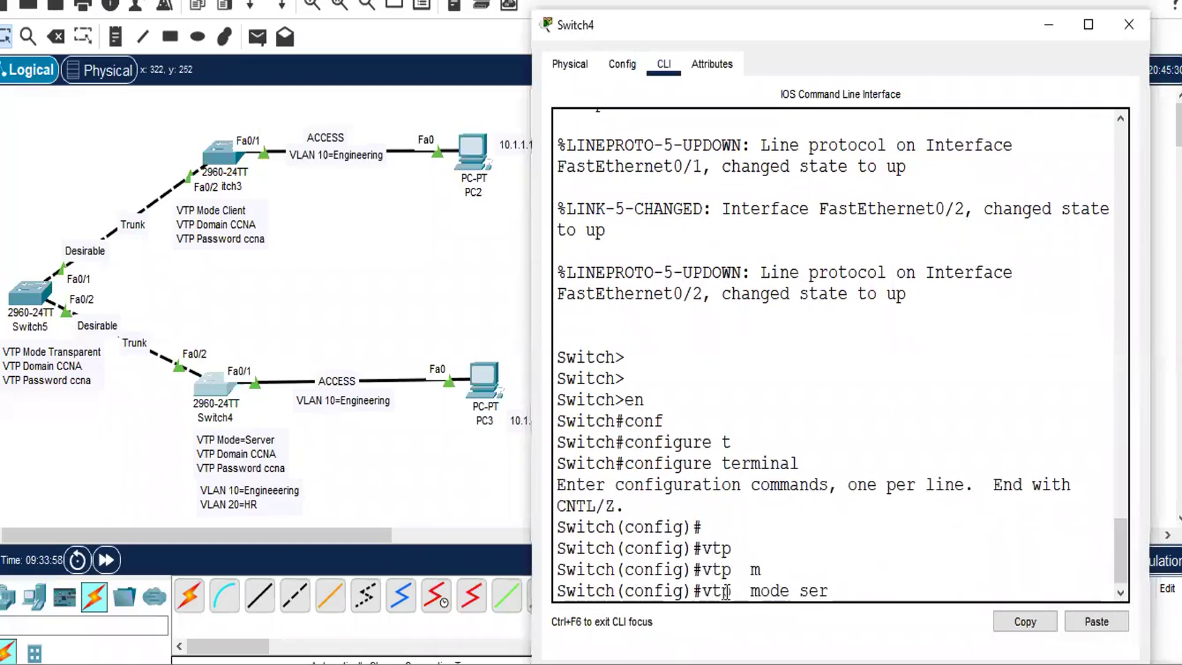
pyautogui.press('Tab')
pyautogui.press('Return')
pyautogui.write('vtp ')
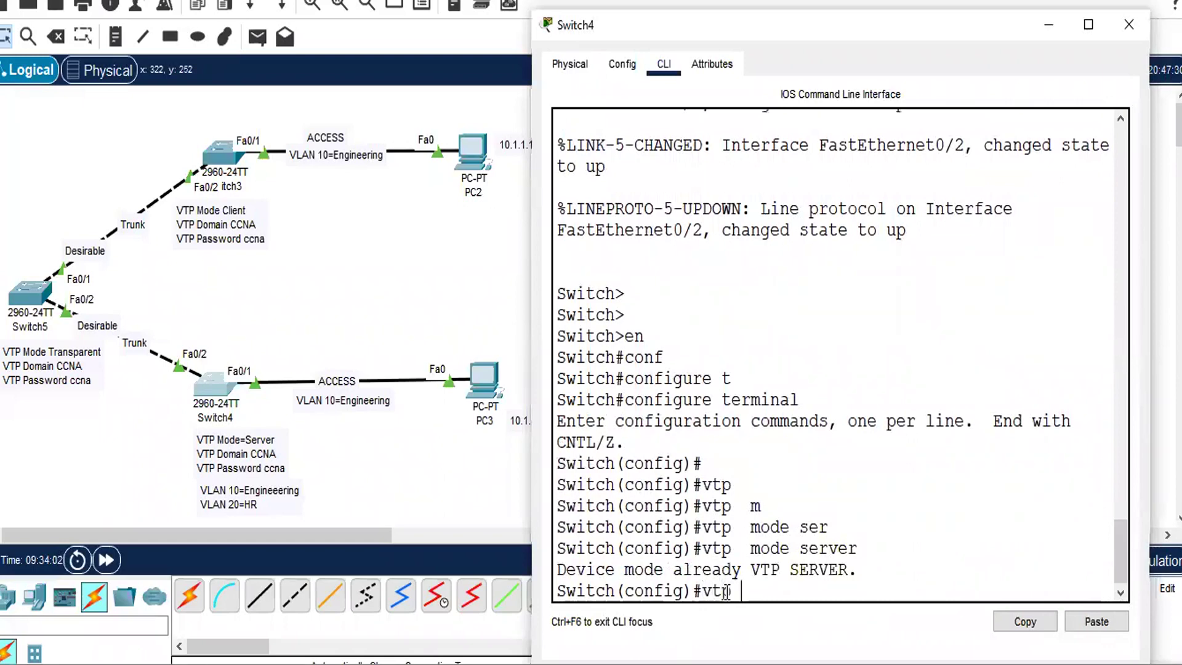
pyautogui.write('do')
pyautogui.press('Tab')
pyautogui.write('Cisco')
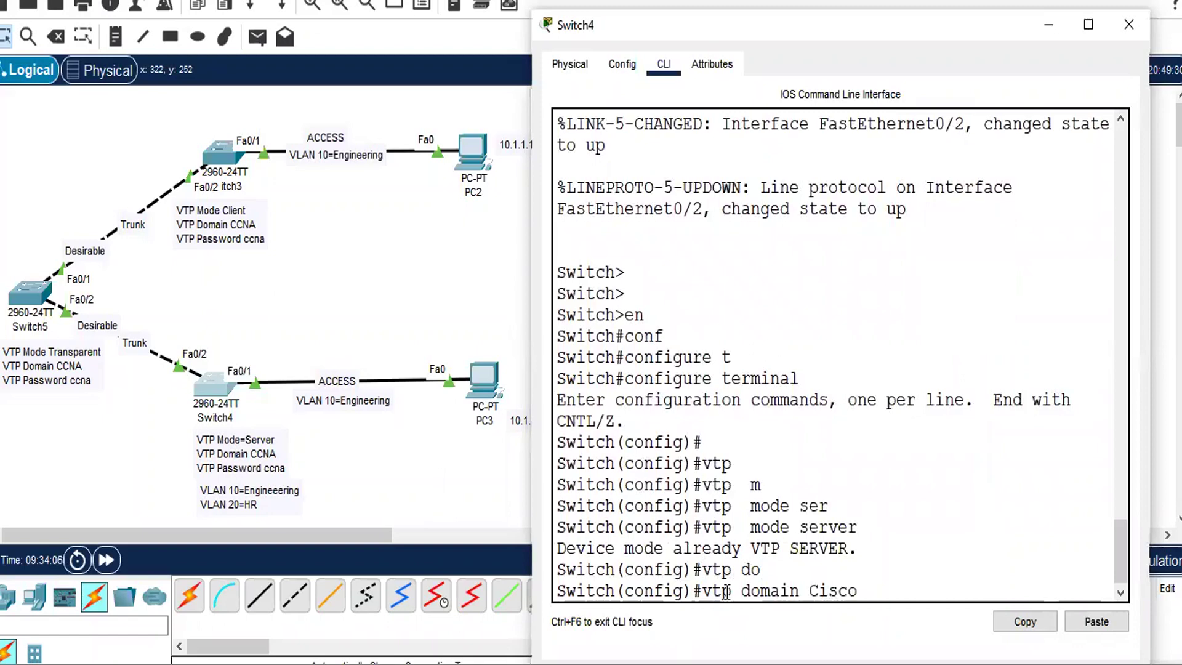
pyautogui.press('Return')
# Step: Set the VTP password on Switch4, exit configuration mode, and open Switch5
pyautogui.write('vt')
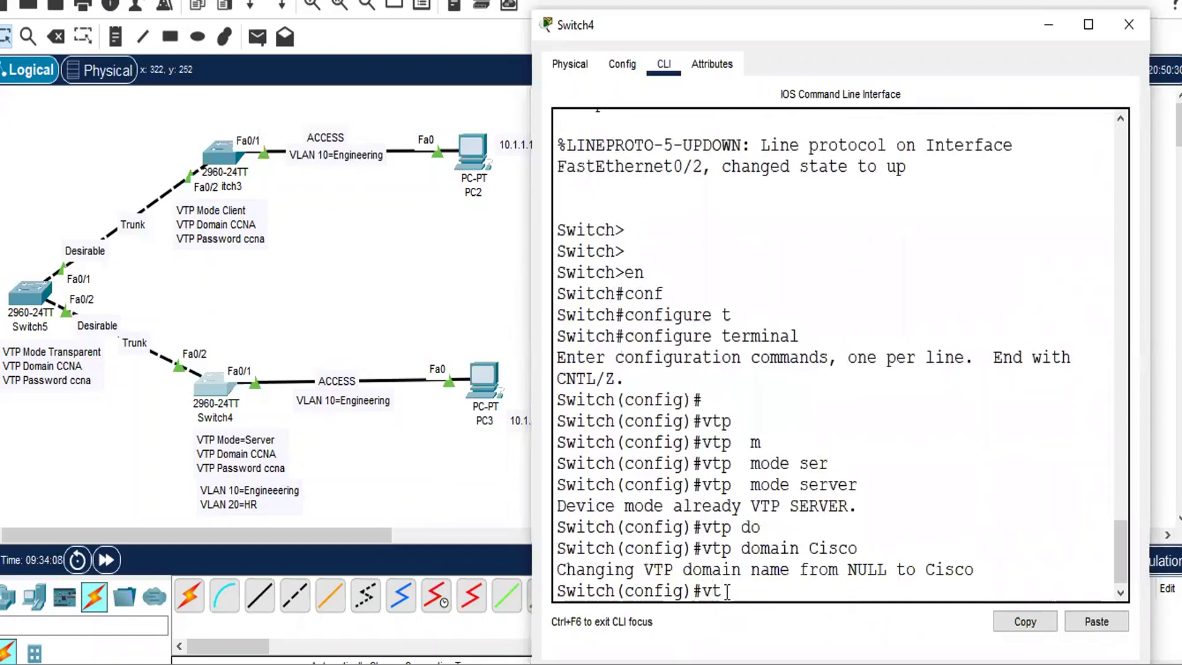
pyautogui.press('Tab')
pyautogui.write('pass')
pyautogui.press('Tab')
pyautogui.write('cisco')
pyautogui.press('Return')
pyautogui.write('exit')
pyautogui.press('Return')
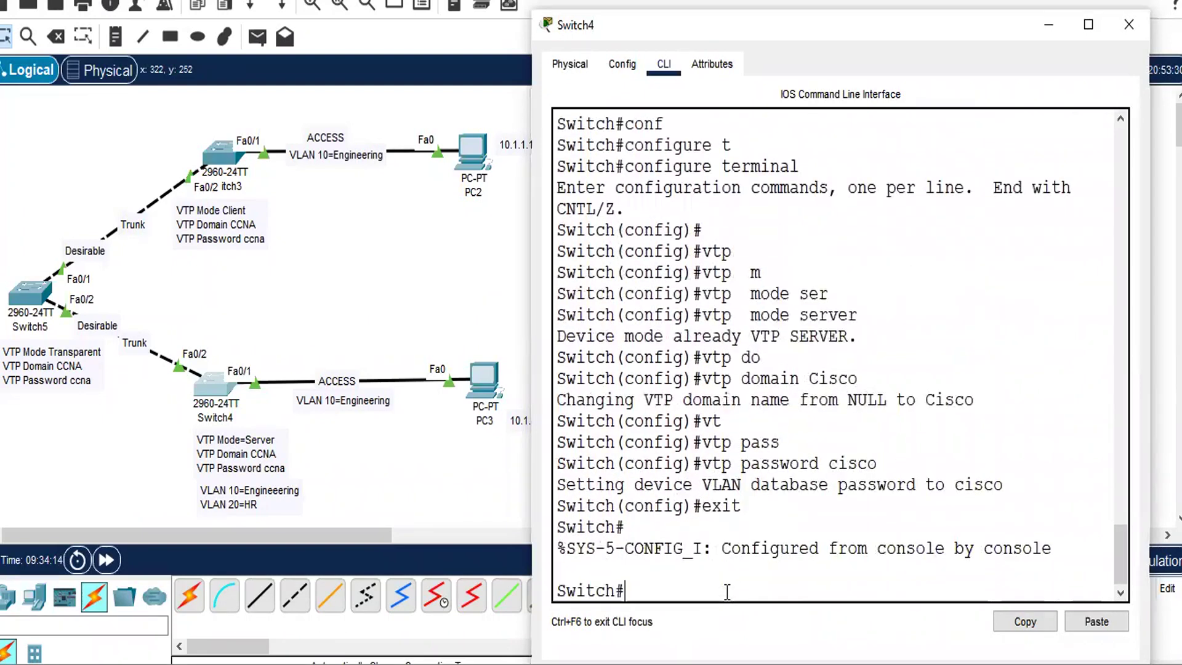
pyautogui.click(43, 308)
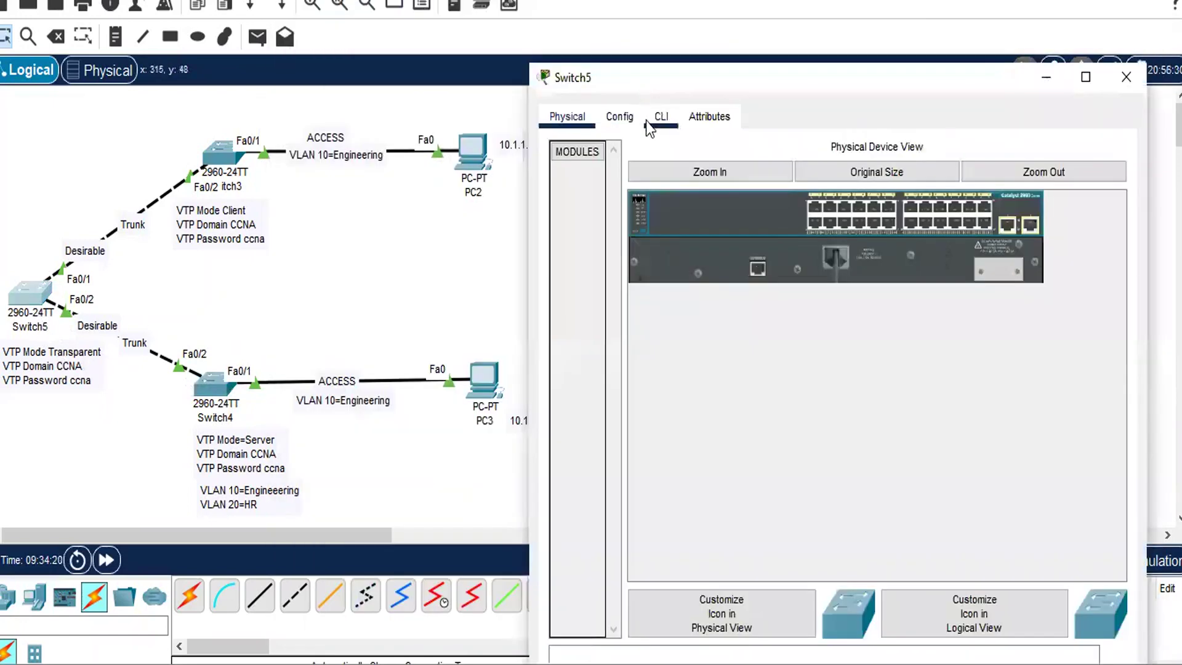
# Step: Open Switch5's CLI and enter global configuration mode with en and conf t
pyautogui.click(657, 118)
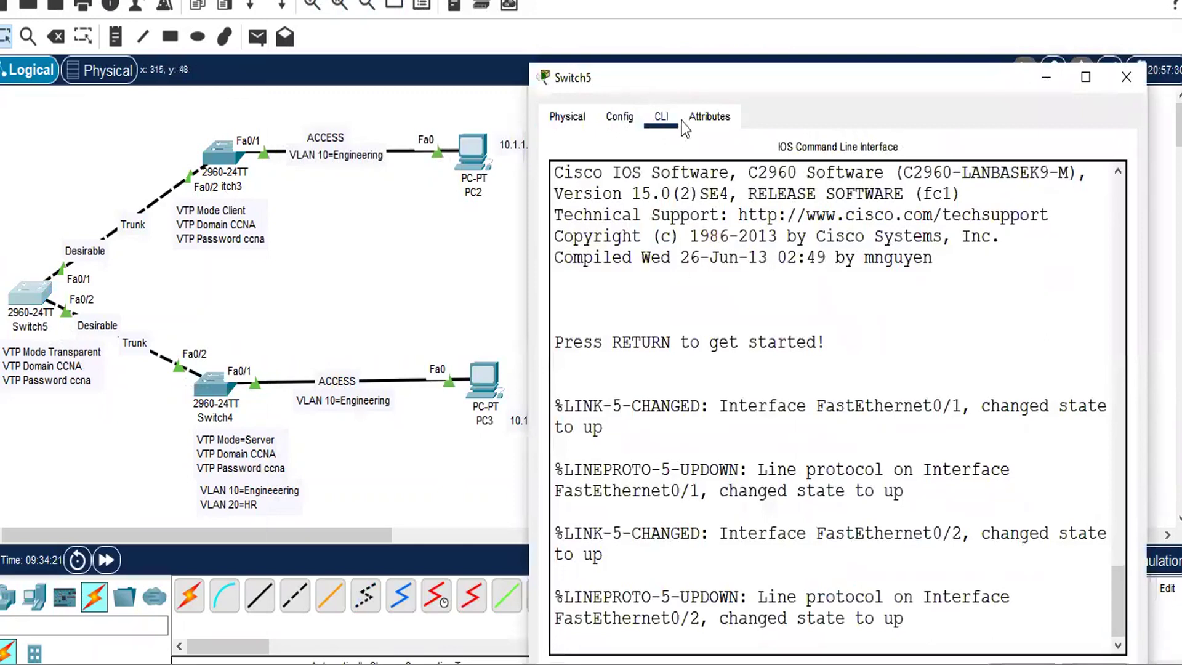
pyautogui.moveTo(652, 82); pyautogui.dragTo(653, 35)
pyautogui.click(573, 606)
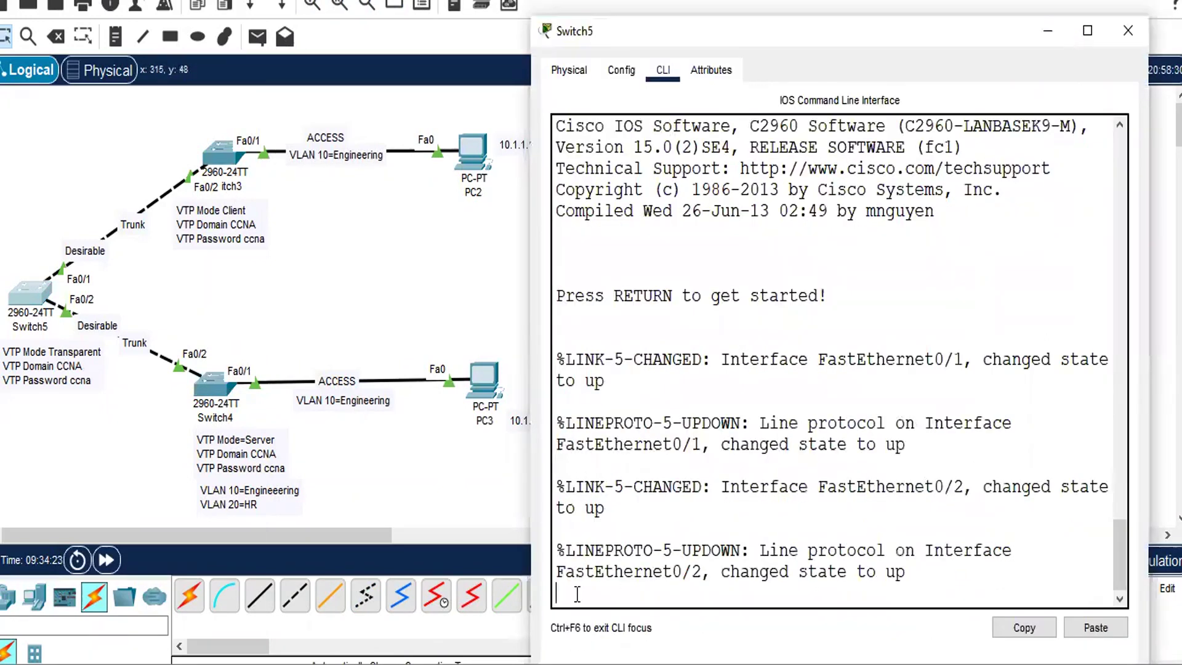
pyautogui.press('Return')
pyautogui.press('Return')
pyautogui.write('en')
pyautogui.press('Return')
pyautogui.write('conf')
pyautogui.press('Tab')
pyautogui.write('t')
# Step: Set Switch5 to VTP transparent mode in domain Cisco
pyautogui.press('Tab')
pyautogui.press('Return')
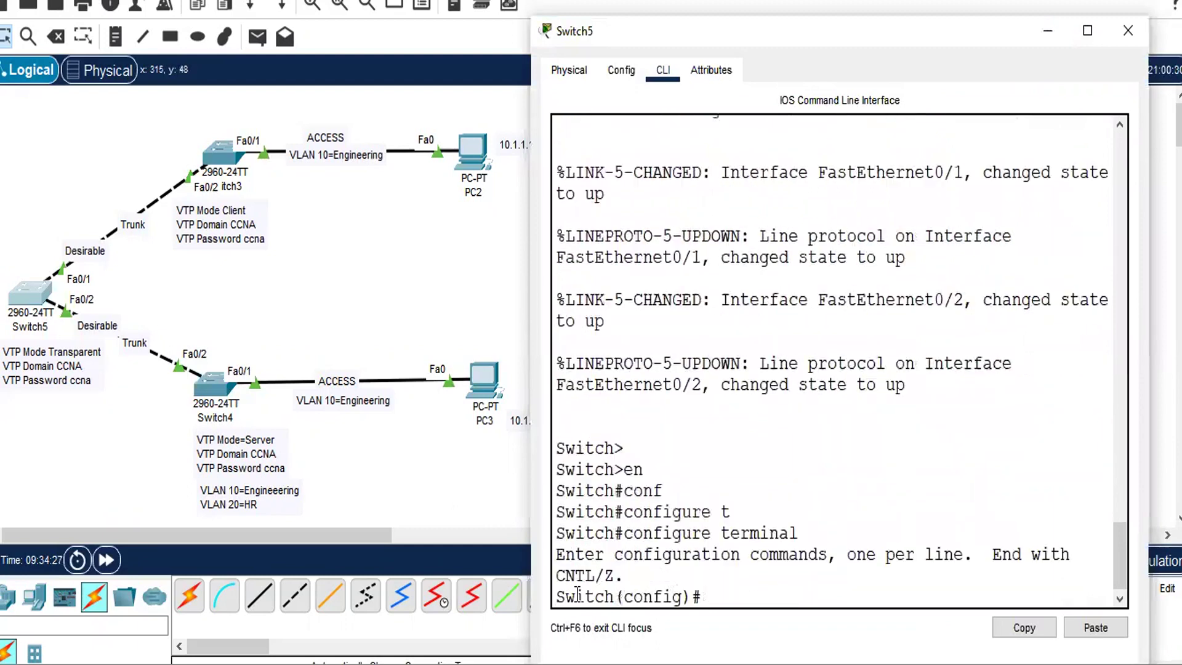
pyautogui.write('vt')
pyautogui.press('Tab')
pyautogui.write('m')
pyautogui.press('Tab')
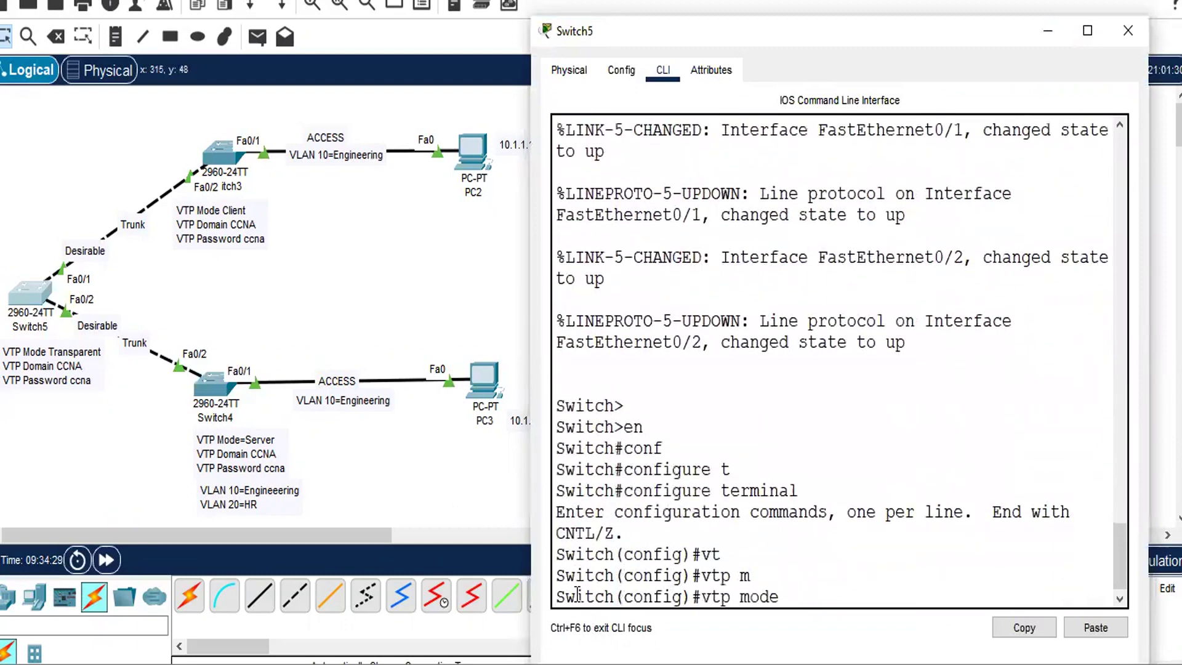
pyautogui.write('Tra')
pyautogui.press('Tab')
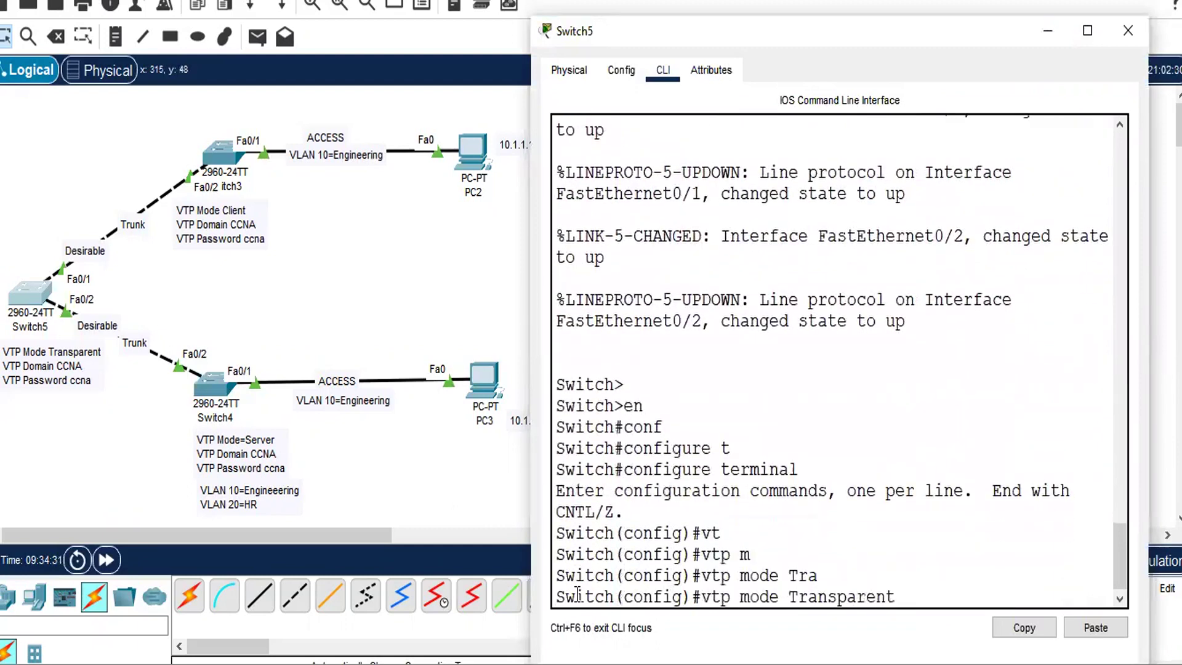
pyautogui.press('Return')
pyautogui.write('vt')
pyautogui.press('Tab')
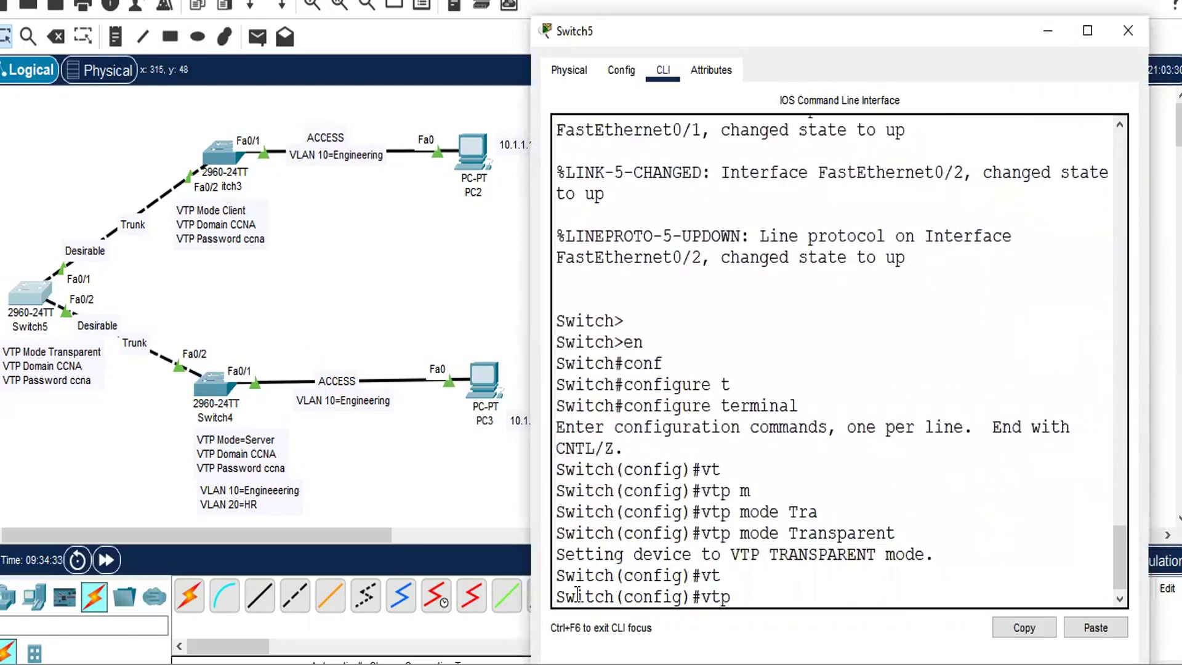
pyautogui.write('d')
pyautogui.press('Tab')
pyautogui.write('Cisco')
pyautogui.press('Return')
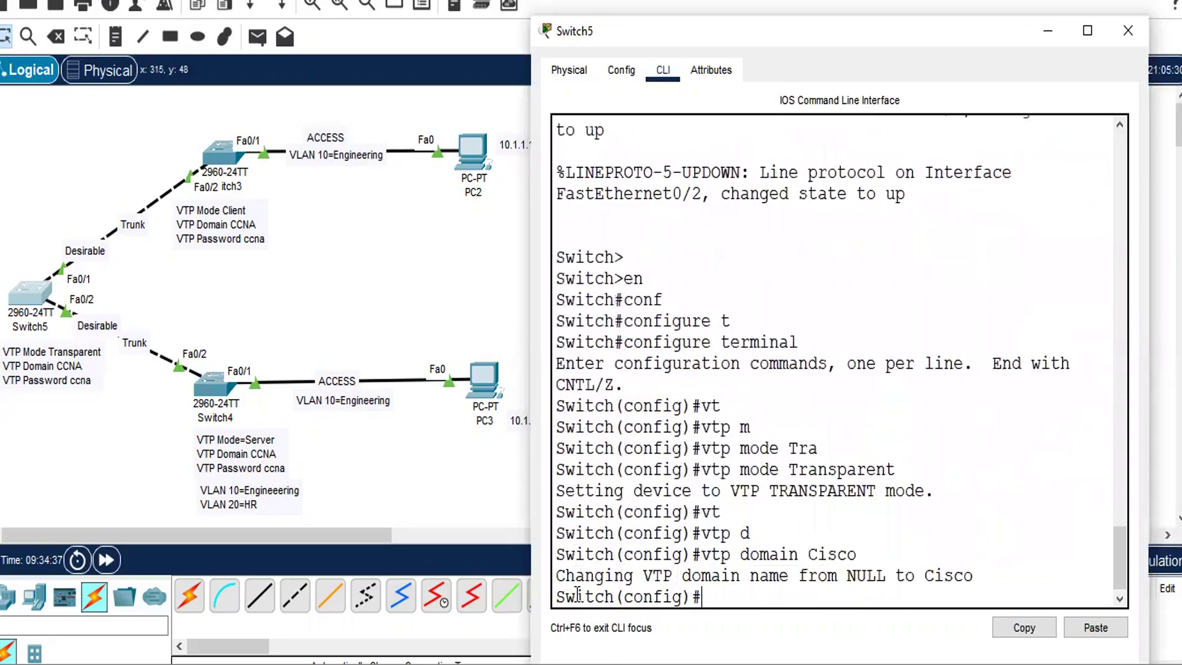
# Step: Apply the VTP password on Switch5, exit, close its window, and open Switch3
pyautogui.write('vtp p')
pyautogui.press('Tab')
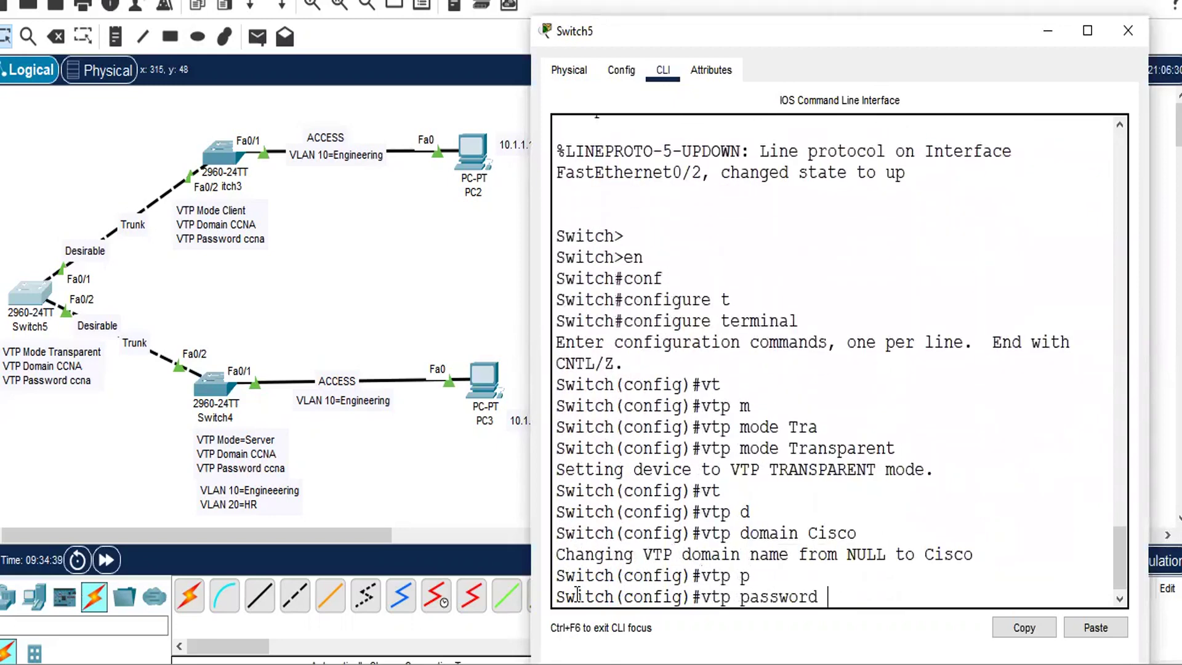
pyautogui.write('cisco')
pyautogui.press('Return')
pyautogui.write('exit')
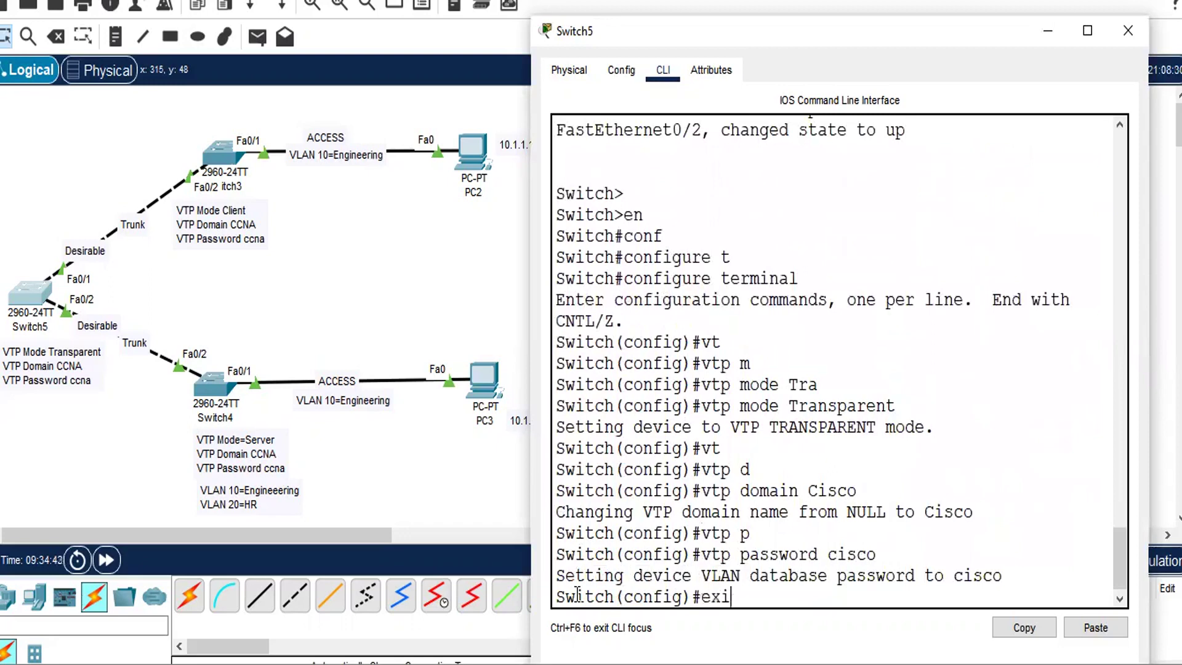
pyautogui.press('Return')
pyautogui.press('Return')
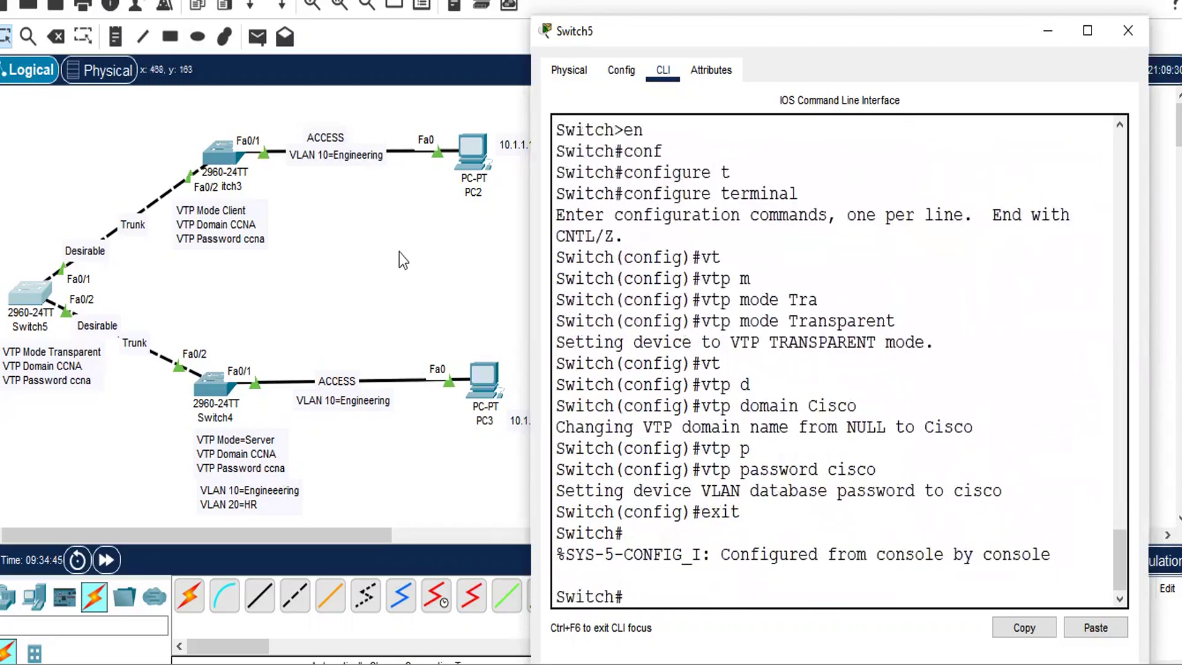
pyautogui.click(399, 253)
pyautogui.click(227, 155)
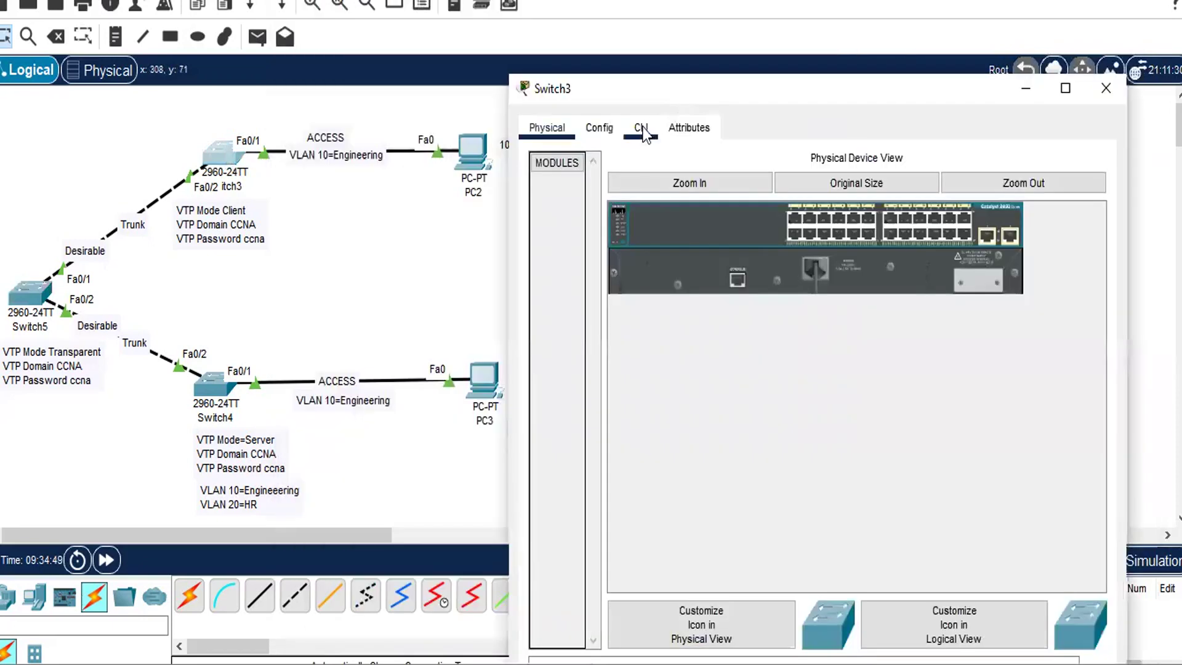
# Step: Open Switch3's CLI and enter global configuration mode with en and conf t
pyautogui.click(646, 126)
pyautogui.moveTo(667, 91); pyautogui.dragTo(700, 69)
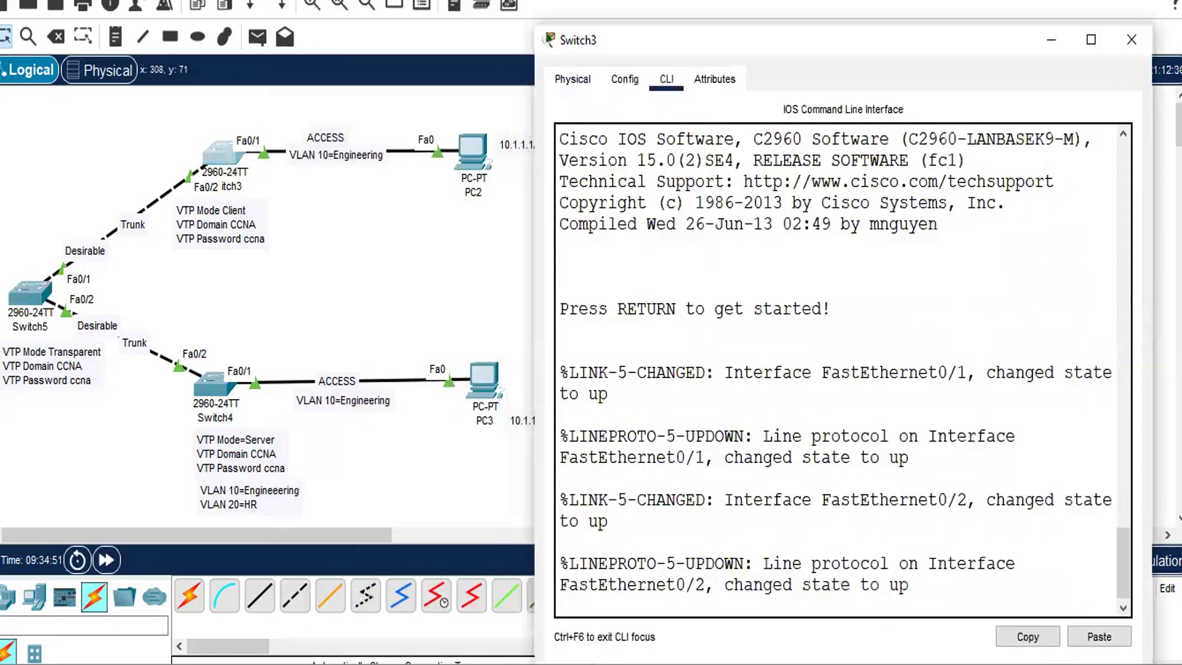
pyautogui.press('Return')
pyautogui.press('Return')
pyautogui.write('en')
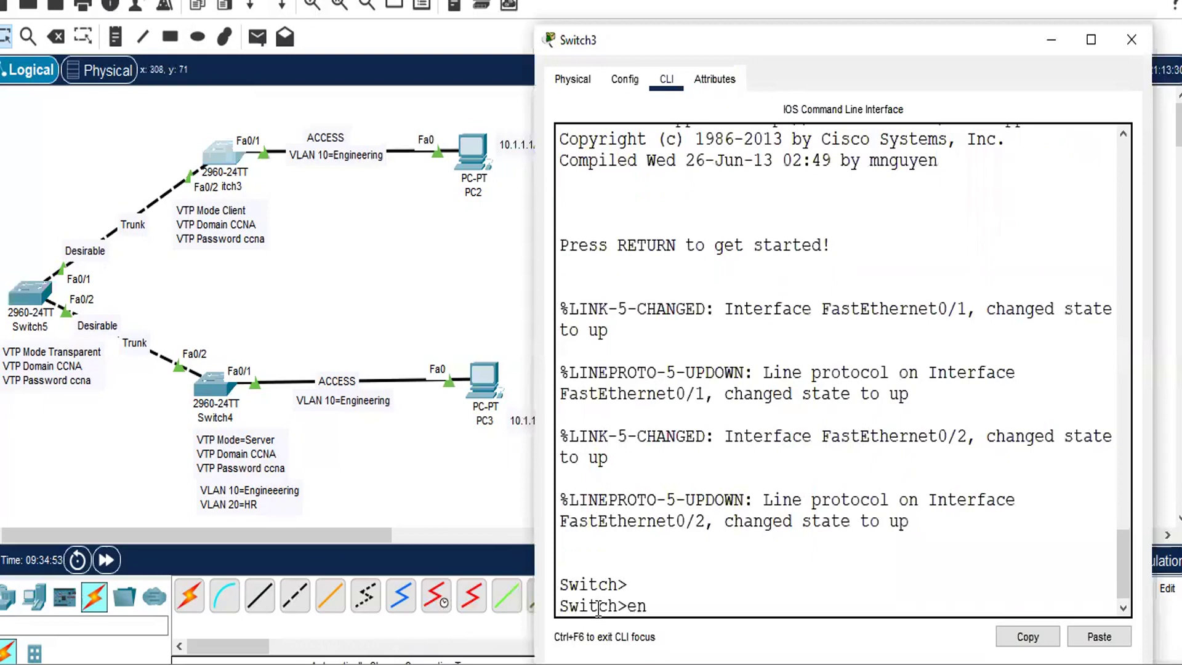
pyautogui.press('Return')
pyautogui.write('configure t')
pyautogui.press('Tab')
pyautogui.write('t')
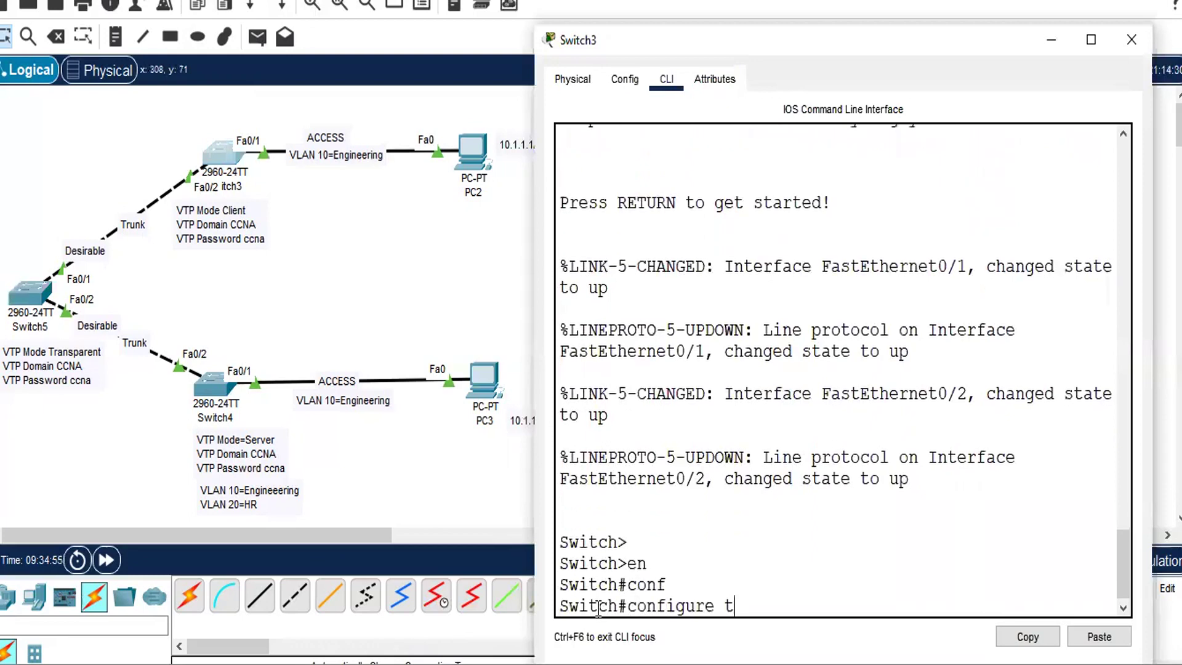
pyautogui.press('Tab')
pyautogui.press('Return')
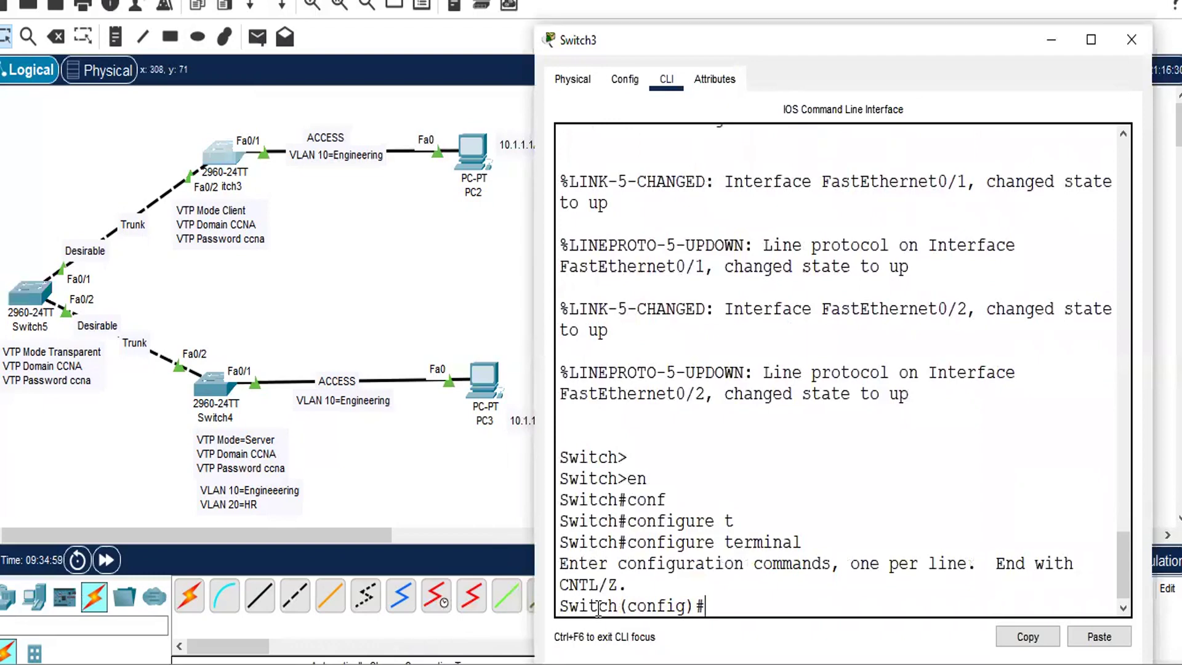
# Step: Make Switch3 a VTP client in domain Cisco
pyautogui.write('v')
pyautogui.press('Tab')
pyautogui.write('t')
pyautogui.press('Tab')
pyautogui.write('p m')
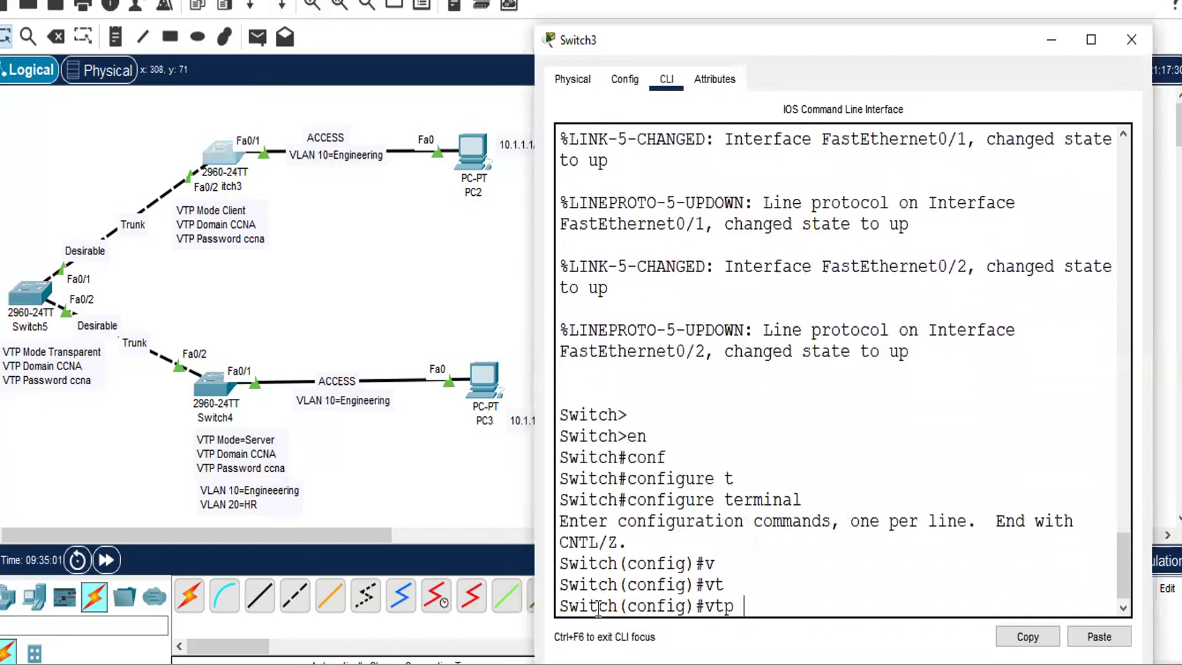
pyautogui.press('Tab')
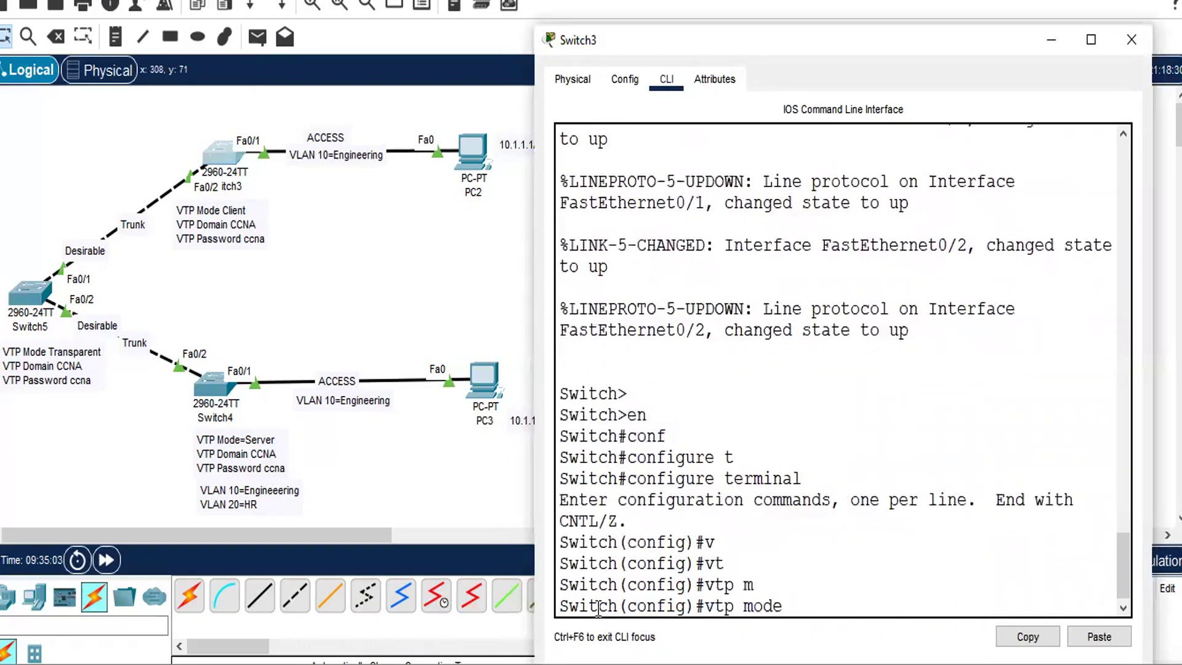
pyautogui.write('C')
pyautogui.press('Tab')
pyautogui.press('Return')
pyautogui.write('vtp d')
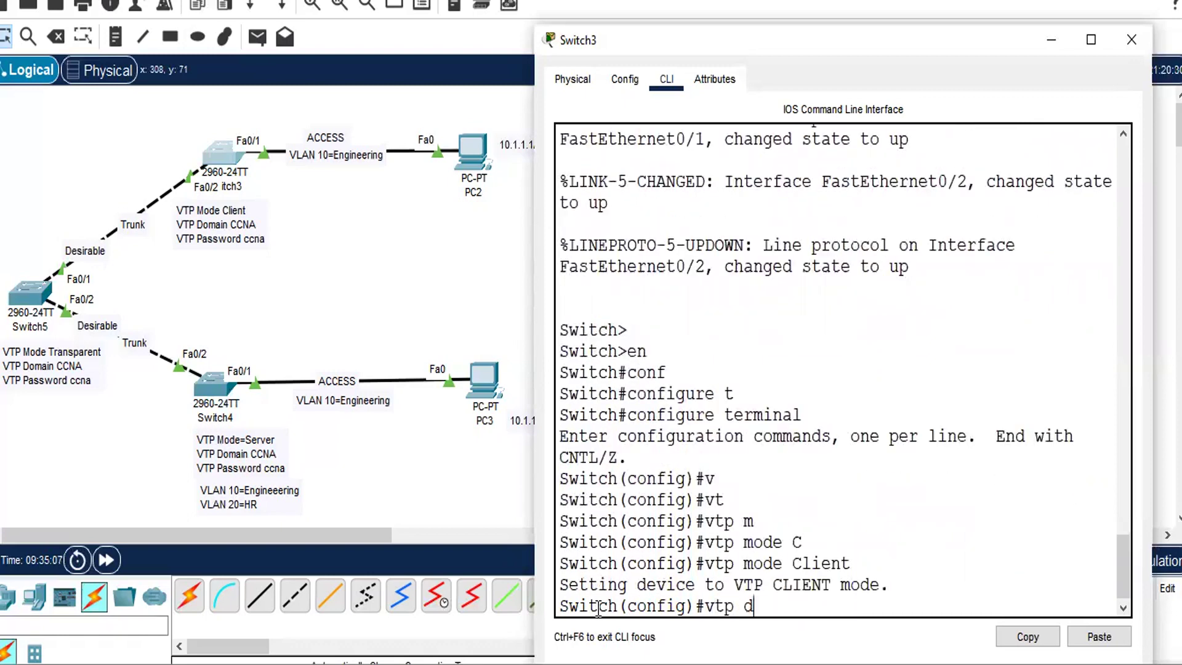
pyautogui.press('Tab')
pyautogui.write('Cisco')
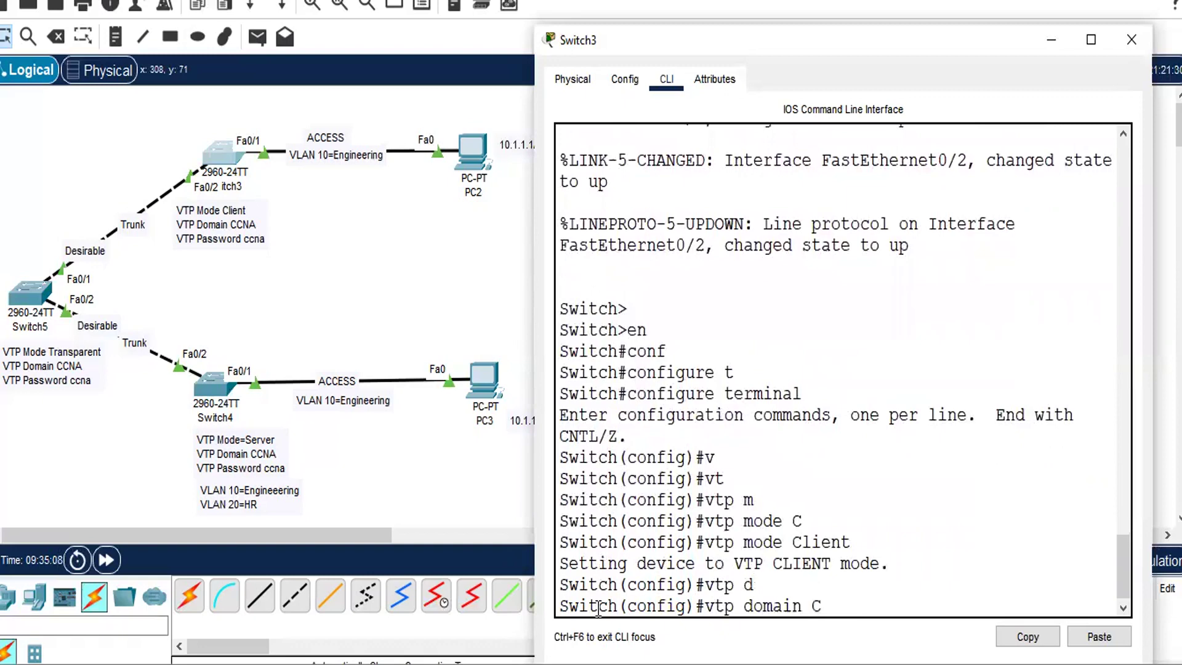
pyautogui.press('Return')
# Step: Apply the shared VTP password on Switch3 and exit configuration mode
pyautogui.write('vtp p')
pyautogui.press('Tab')
pyautogui.write('cisco')
pyautogui.press('Return')
pyautogui.write('exit')
pyautogui.press('Return')
pyautogui.press('Return')
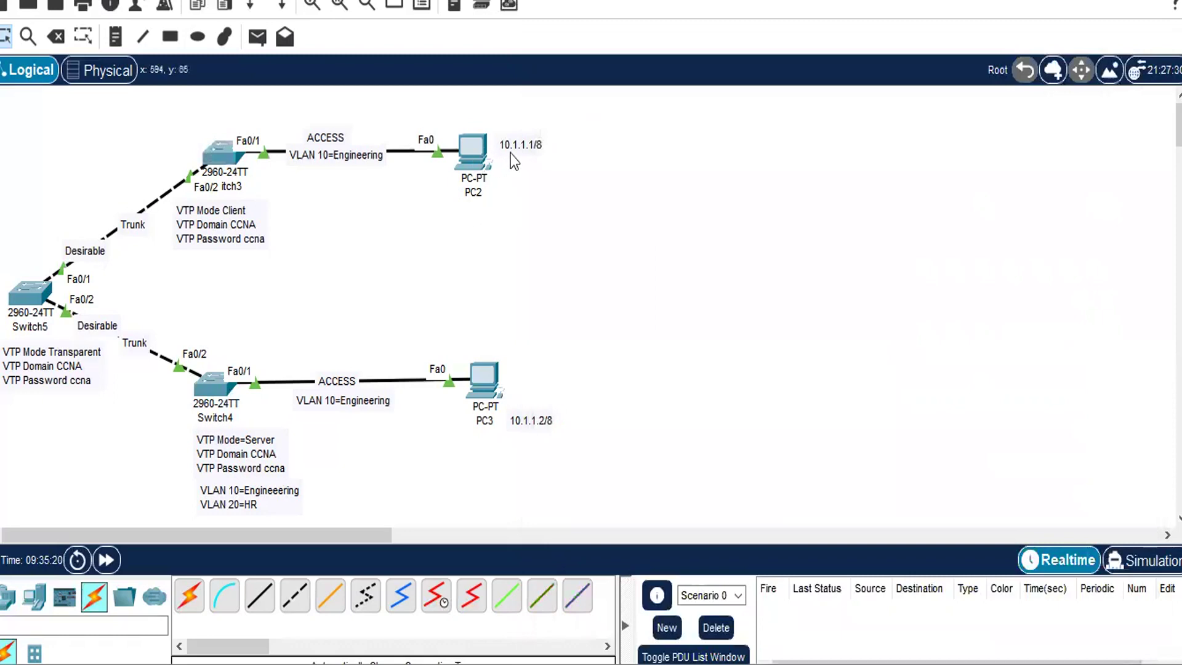
# Step: Assign PC2 static IP 10.1.1.1 with mask 255.0.0.0, close it, and open PC3
pyautogui.click(477, 154)
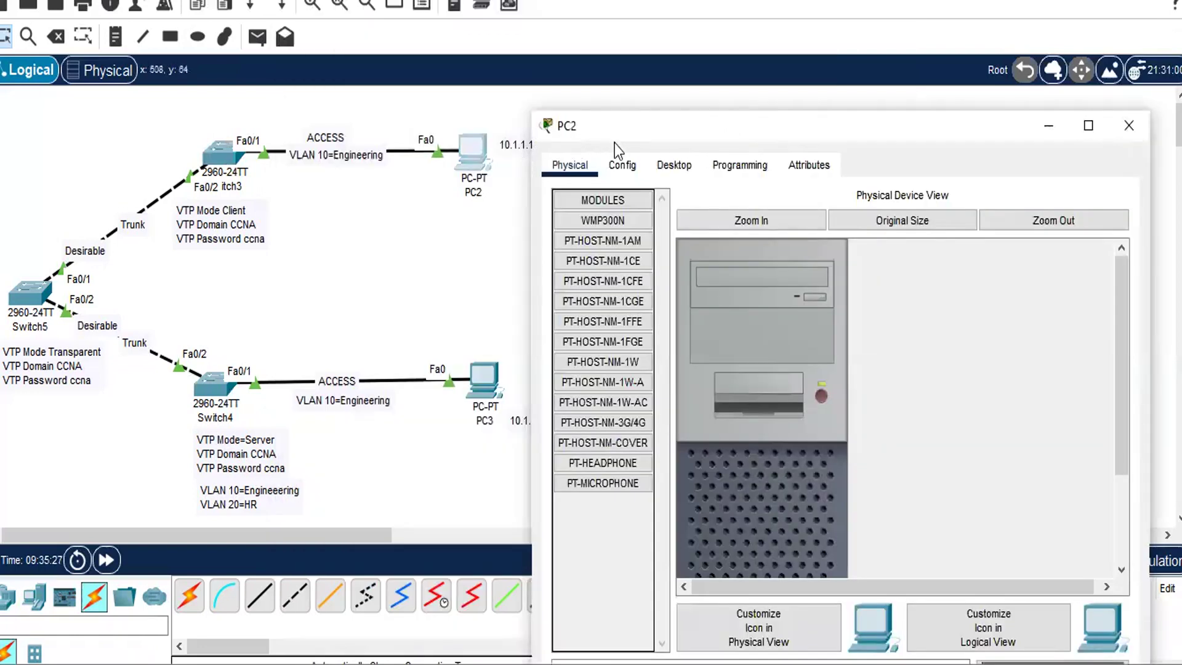
pyautogui.click(678, 129)
pyautogui.click(629, 128)
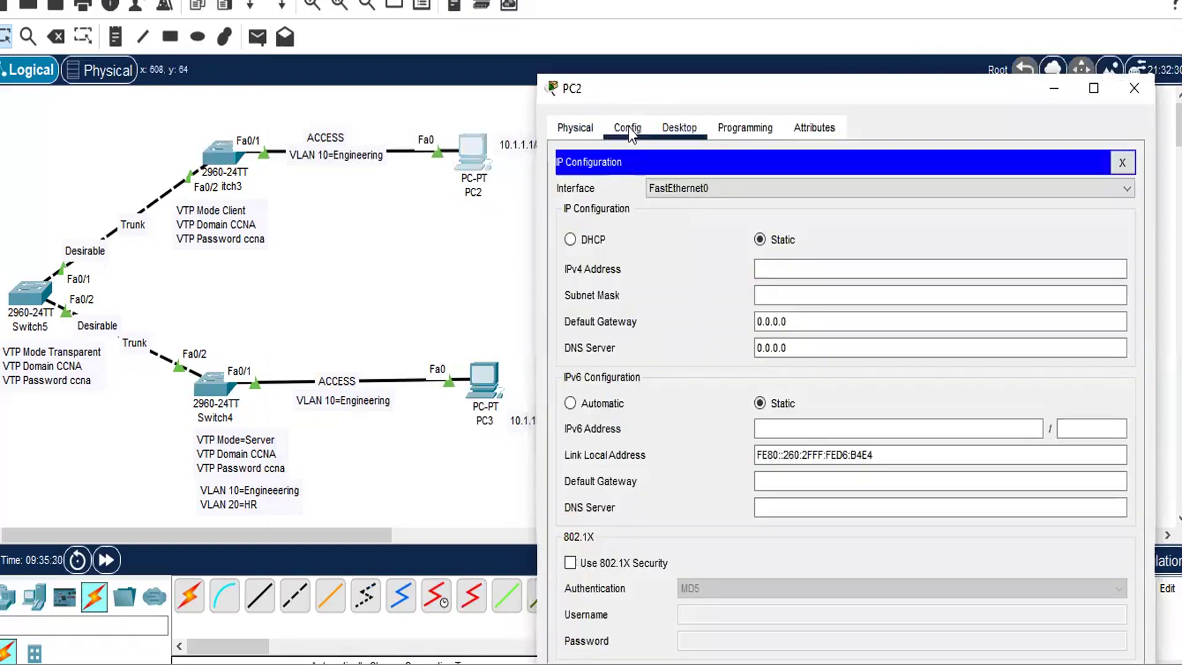
pyautogui.click(570, 239)
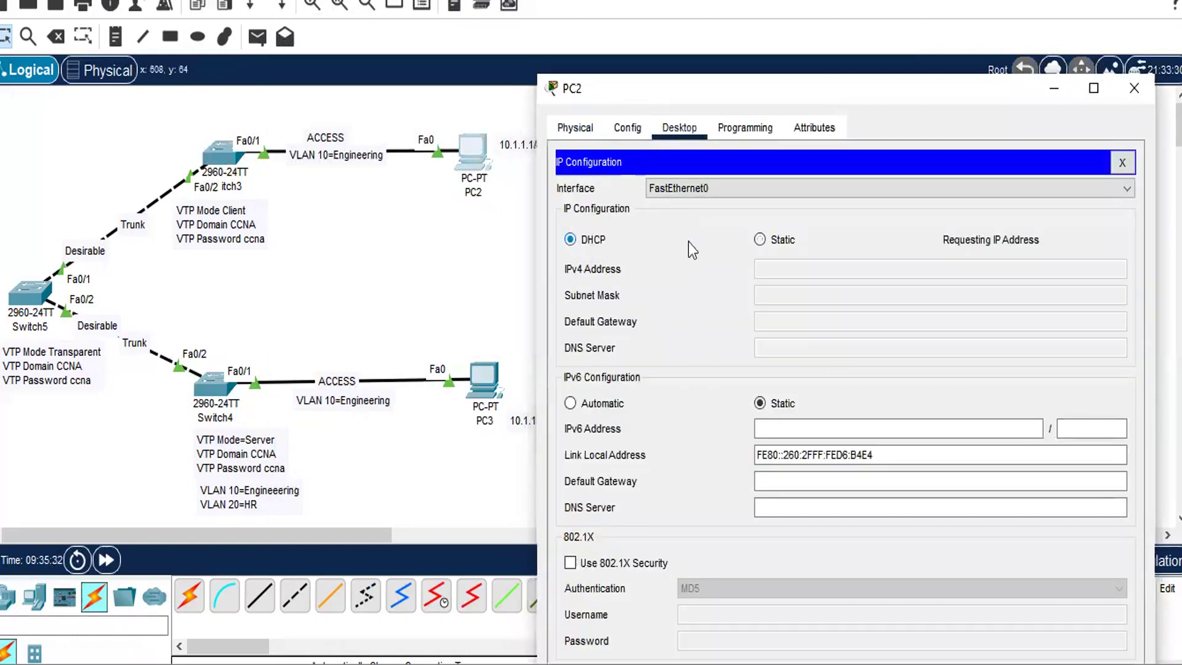
pyautogui.click(759, 240)
pyautogui.click(761, 269)
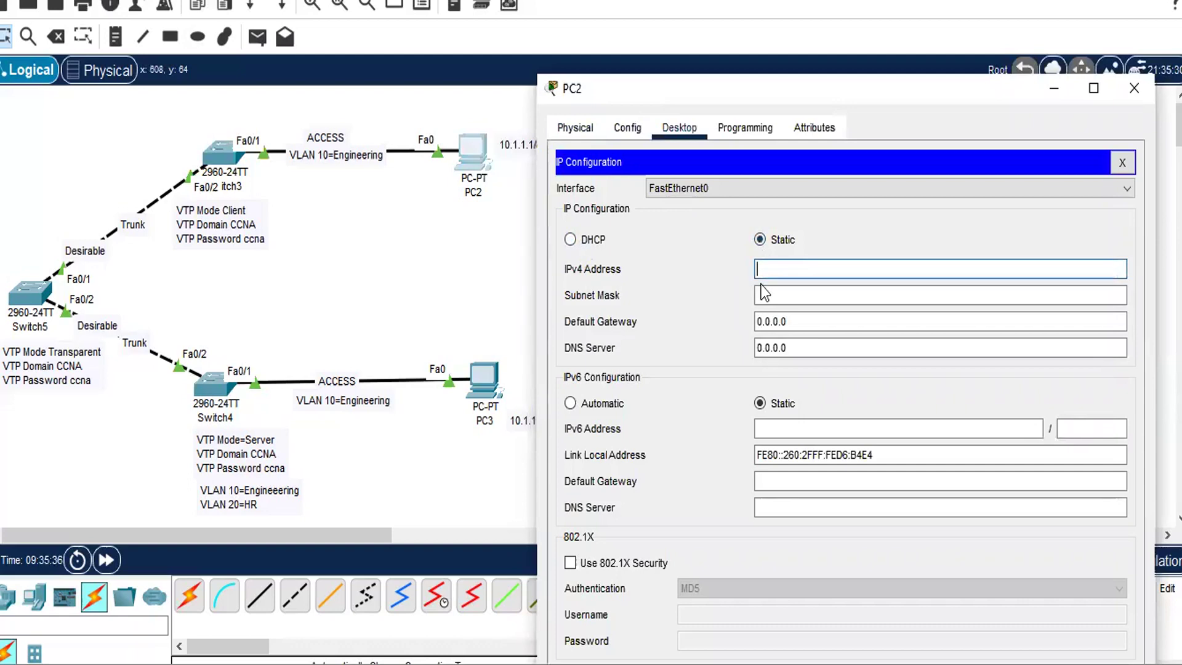
pyautogui.write('10.1.1.1')
pyautogui.click(761, 285)
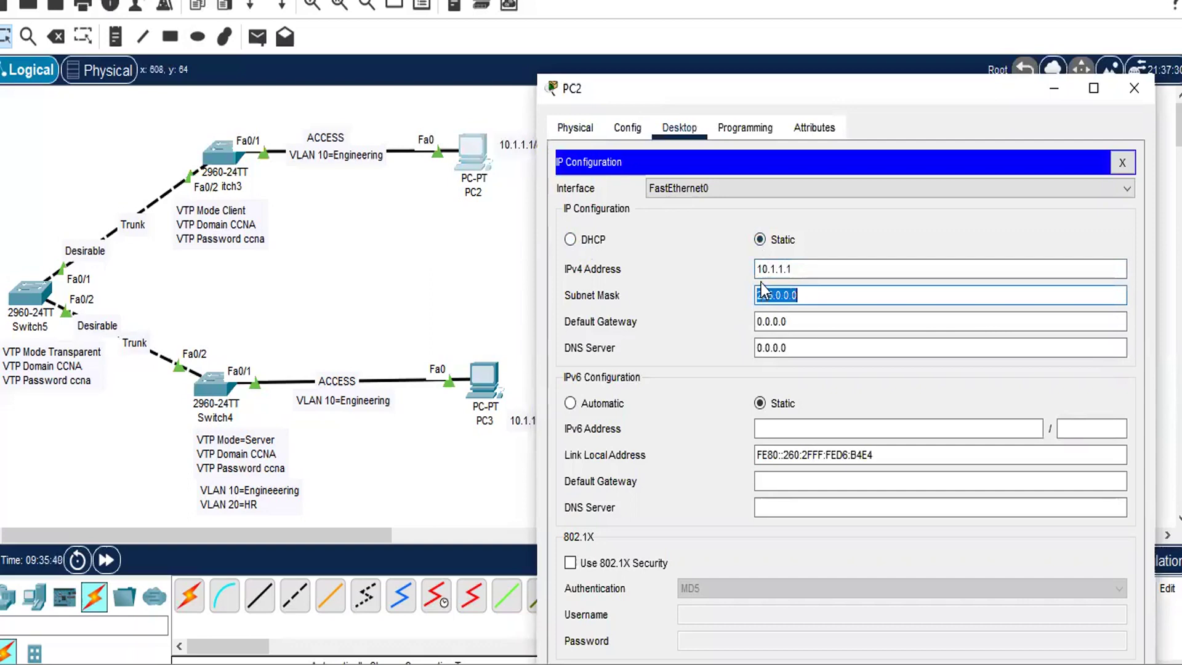
pyautogui.click(1122, 162)
pyautogui.click(1134, 89)
pyautogui.click(484, 378)
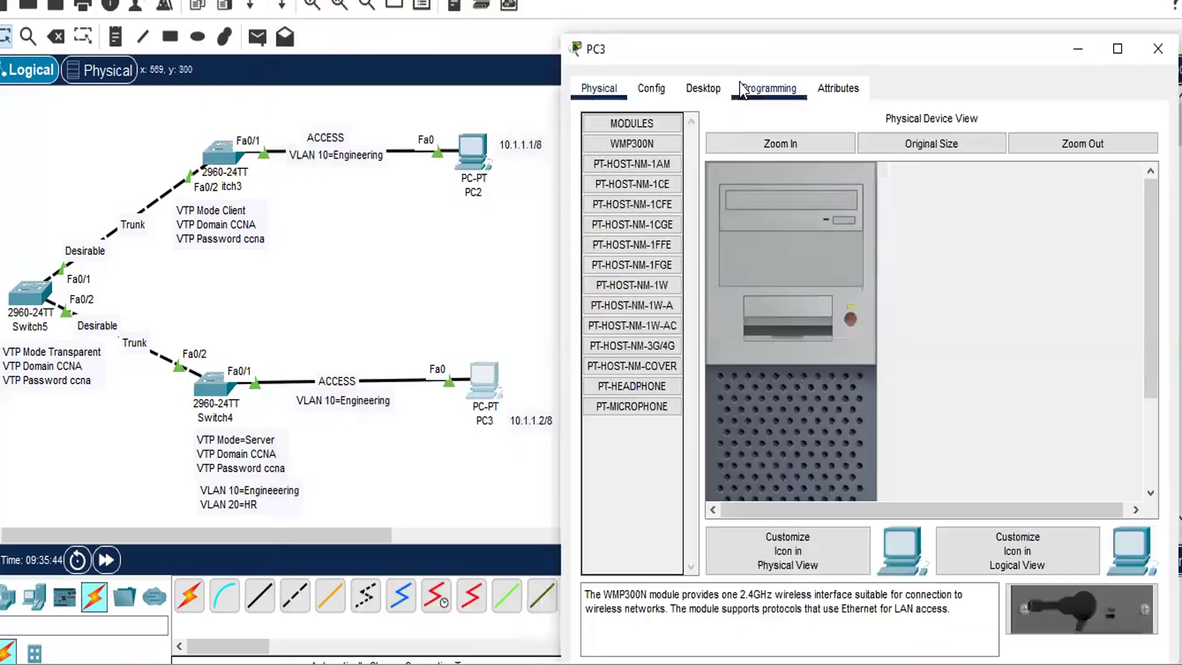
# Step: Enter 10.1.1.2 with mask 255.0.0.0 in PC3's IP Configuration, then open Switch3
pyautogui.click(703, 88)
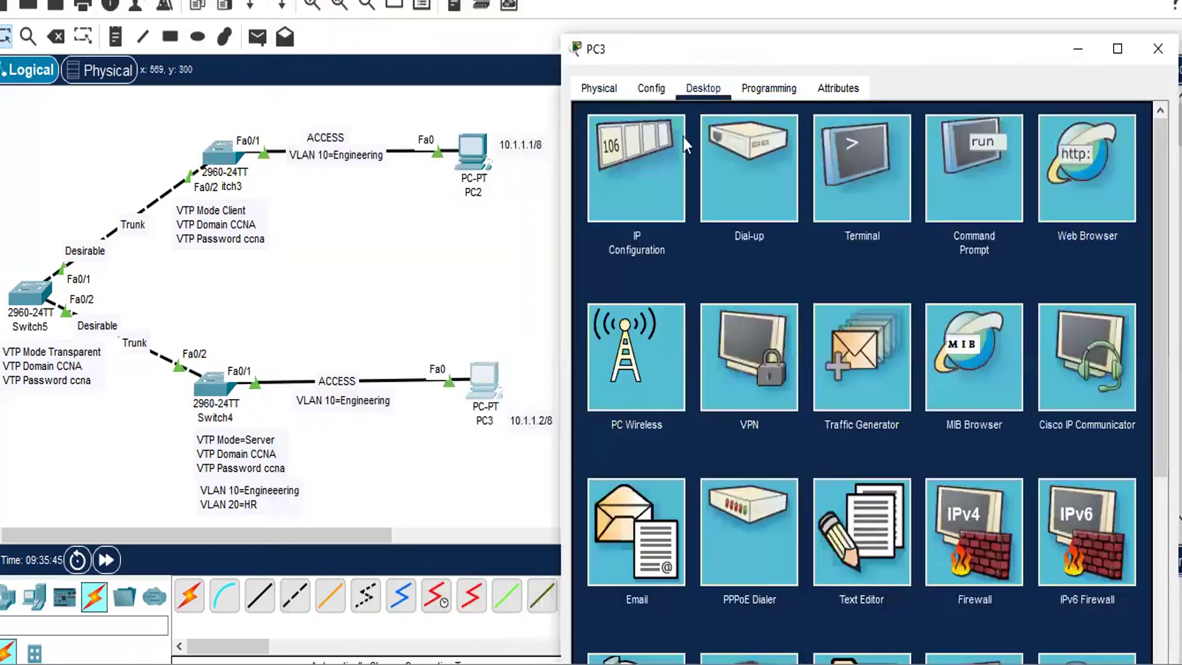
pyautogui.click(660, 164)
pyautogui.click(799, 232)
pyautogui.write('10.1.1.2')
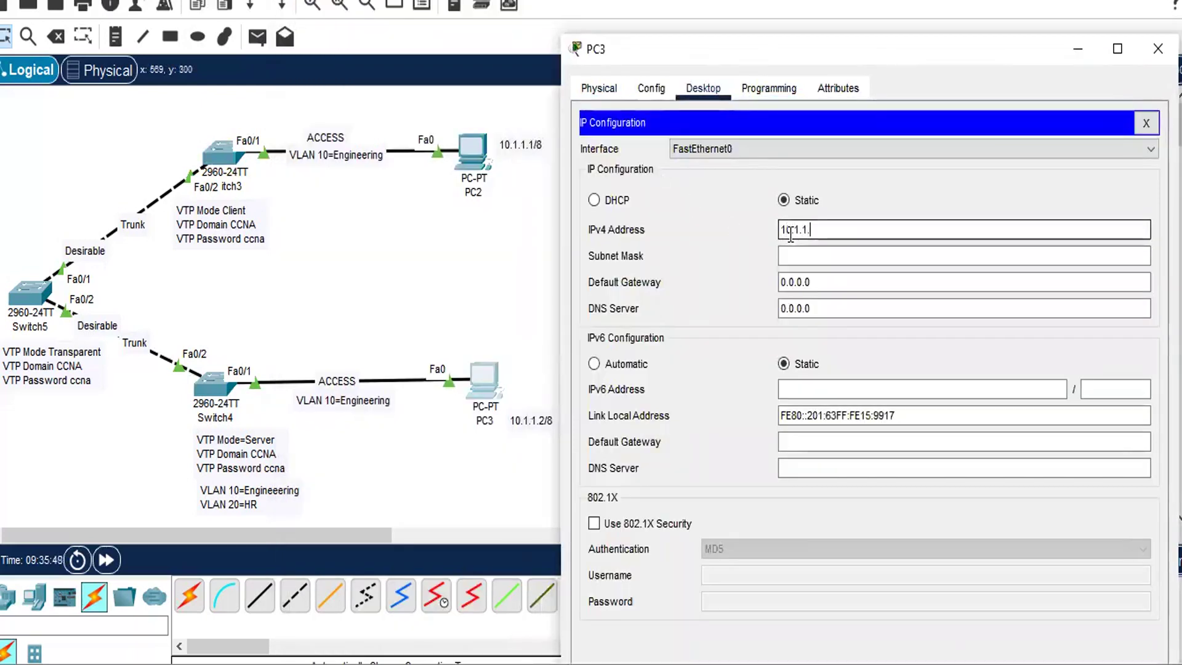
pyautogui.press('Tab')
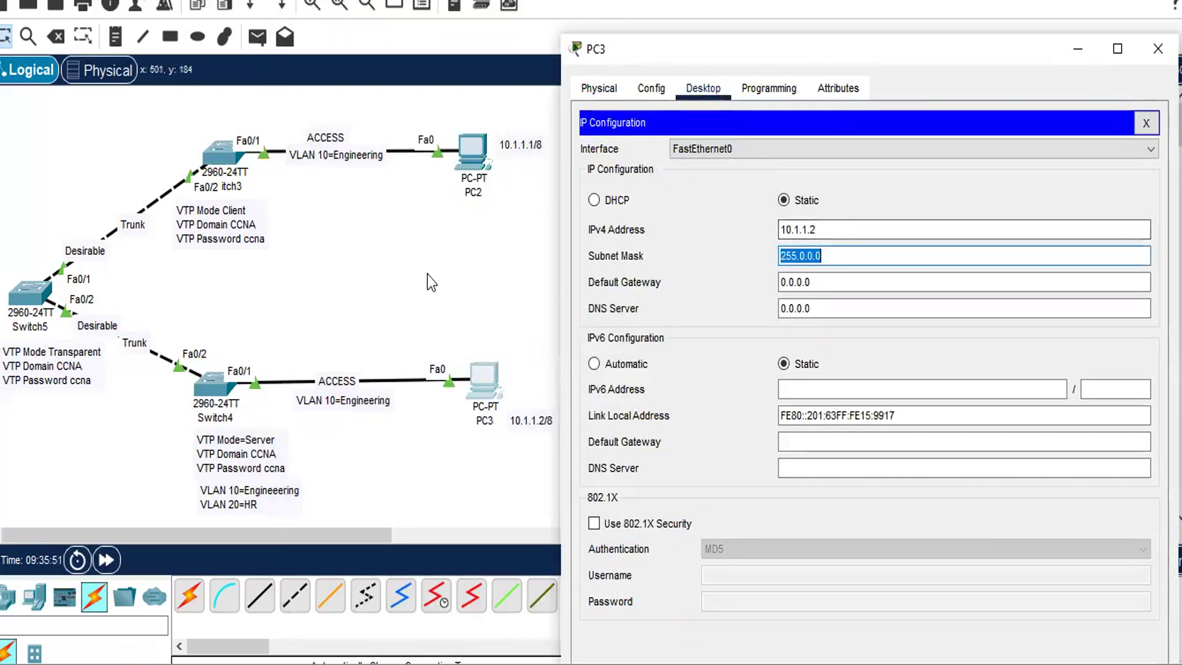
pyautogui.click(428, 276)
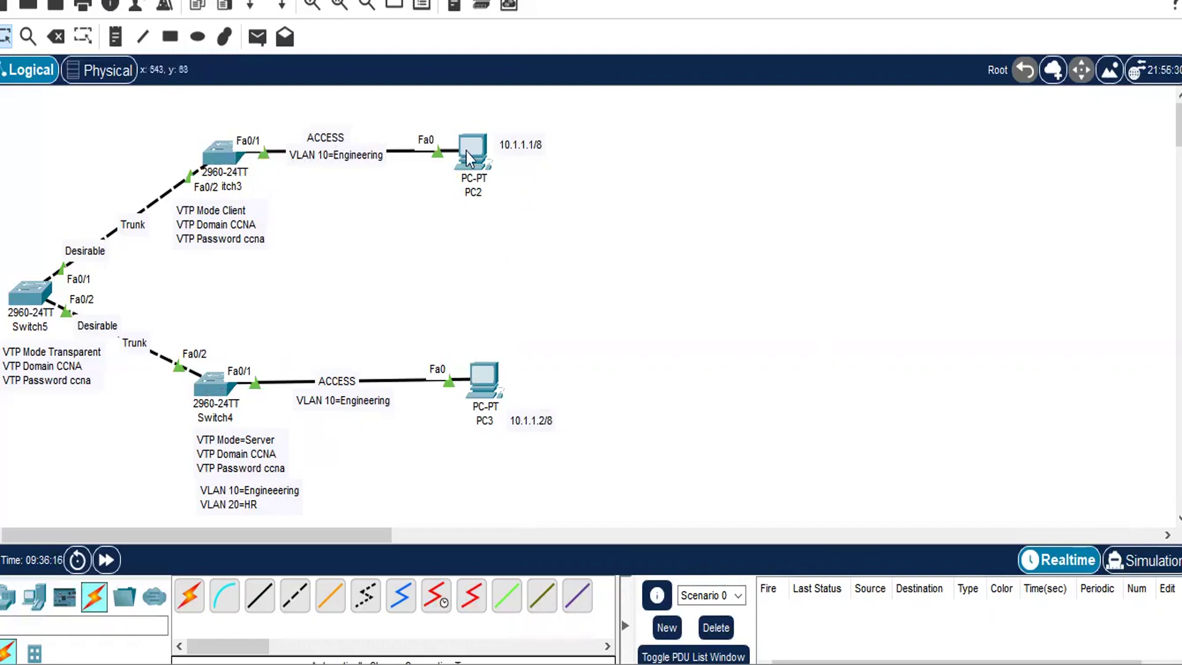
pyautogui.click(239, 165)
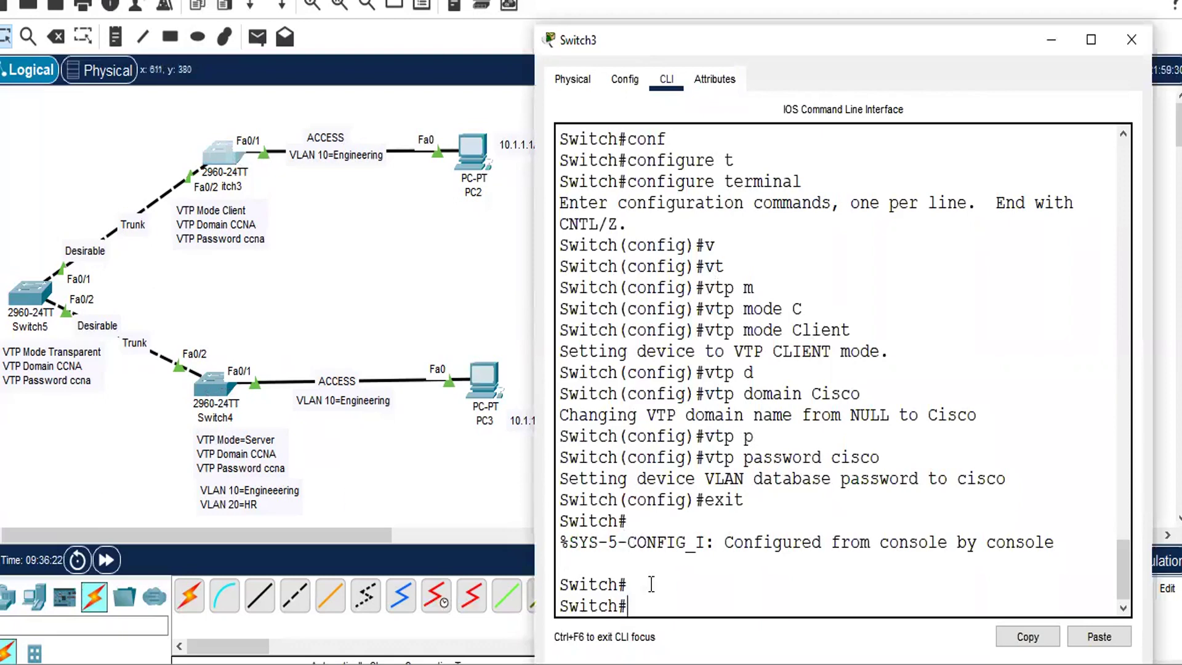
# Step: On Switch3, enter global configuration mode and select interface FastEthernet 0/1
pyautogui.write('con')
pyautogui.press('Tab')
pyautogui.write('f')
pyautogui.press('Tab')
pyautogui.write('t')
pyautogui.press('Tab')
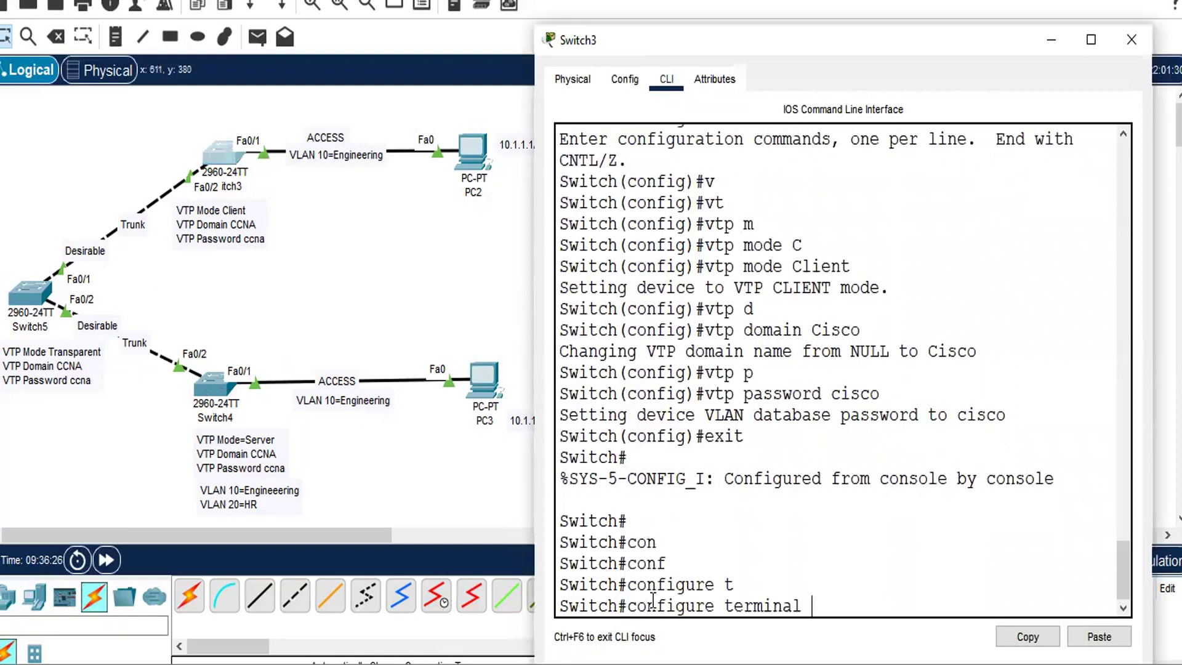
pyautogui.press('Return')
pyautogui.write('interface')
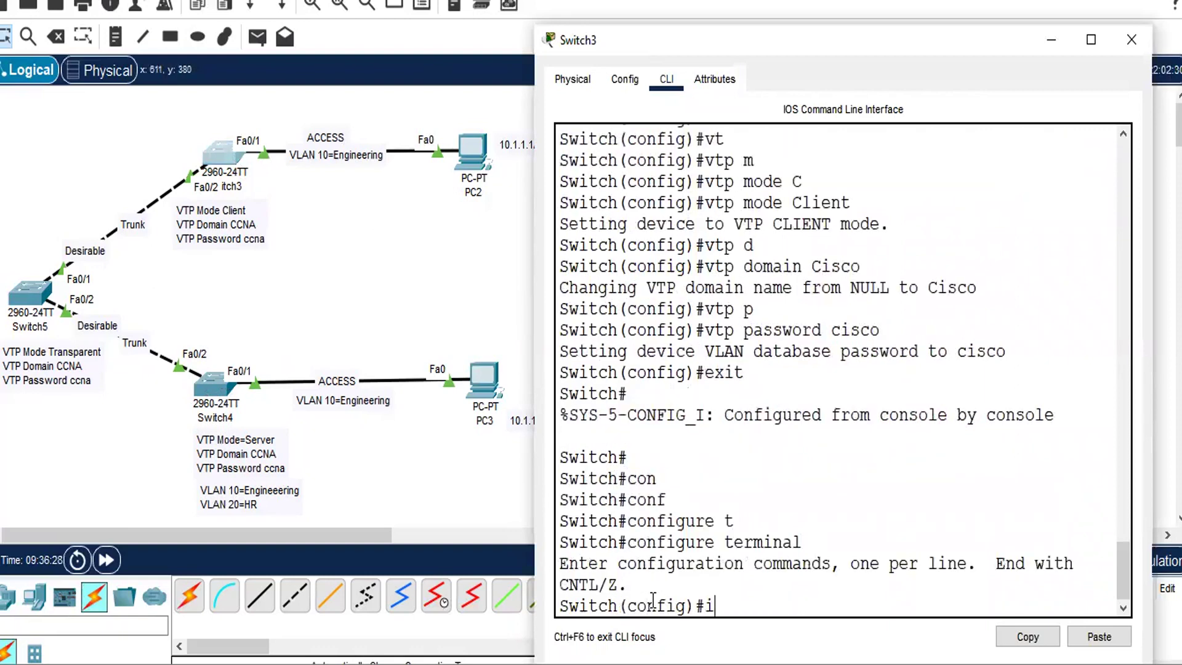
pyautogui.press('Tab')
pyautogui.write('f')
pyautogui.press('Tab')
pyautogui.write('0/1')
pyautogui.press('Return')
# Step: Make FastEthernet 0/1 an access port assigned to VLAN 10
pyautogui.write('switchport')
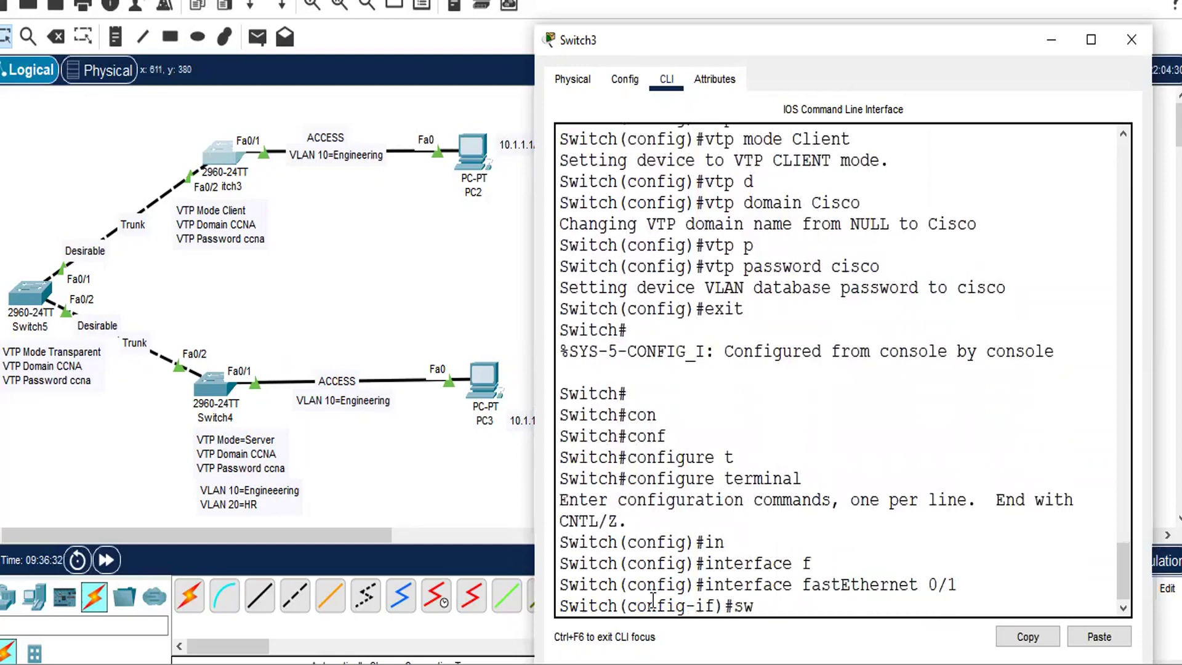
pyautogui.press('Tab')
pyautogui.write('m')
pyautogui.press('Tab')
pyautogui.write('ac')
pyautogui.press('Tab')
pyautogui.press('Return')
pyautogui.write('sw')
pyautogui.press('Tab')
pyautogui.write('ac')
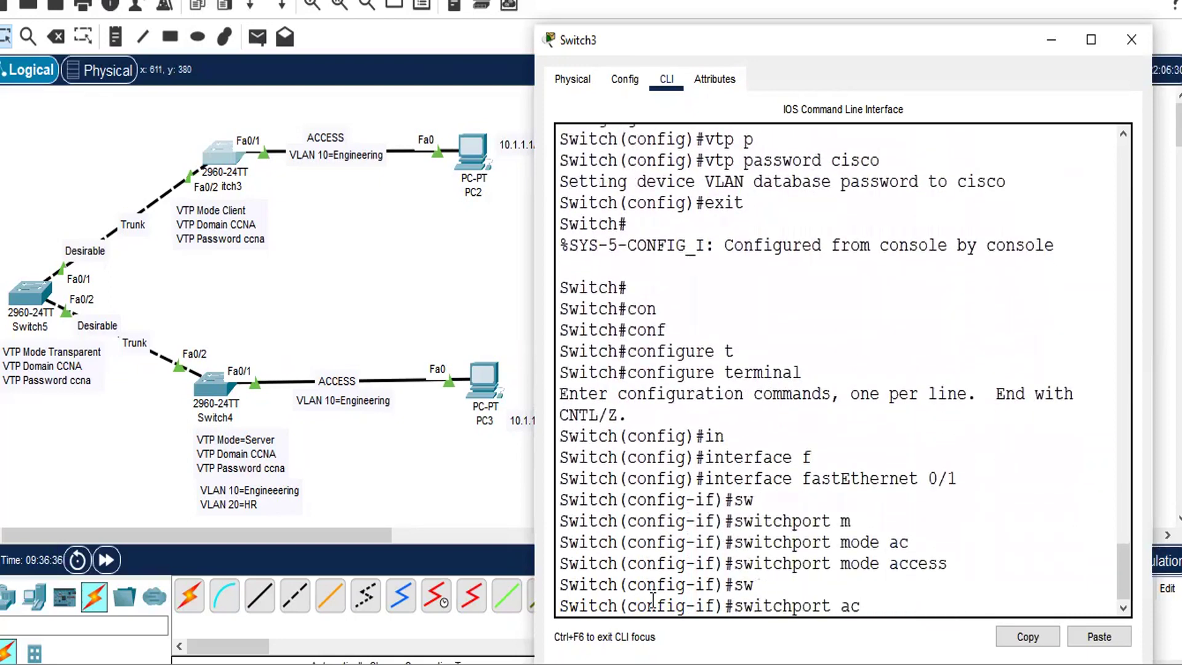
pyautogui.press('Tab')
pyautogui.write('v')
pyautogui.press('Tab')
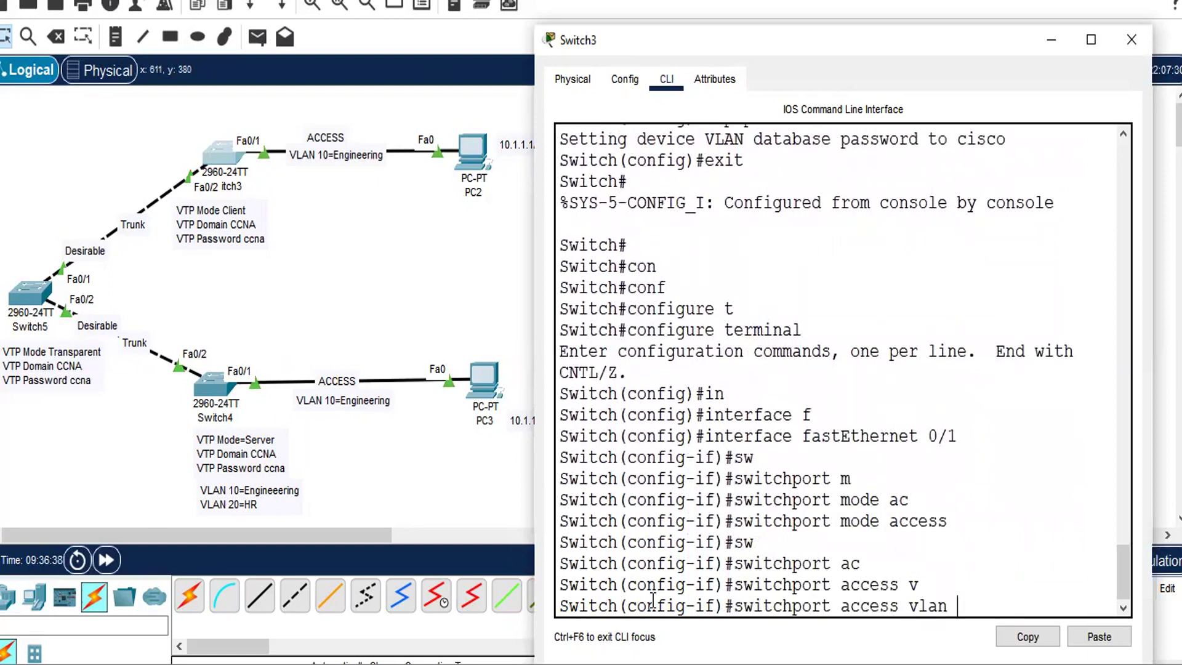
pyautogui.write('10')
pyautogui.press('Return')
pyautogui.press('Return')
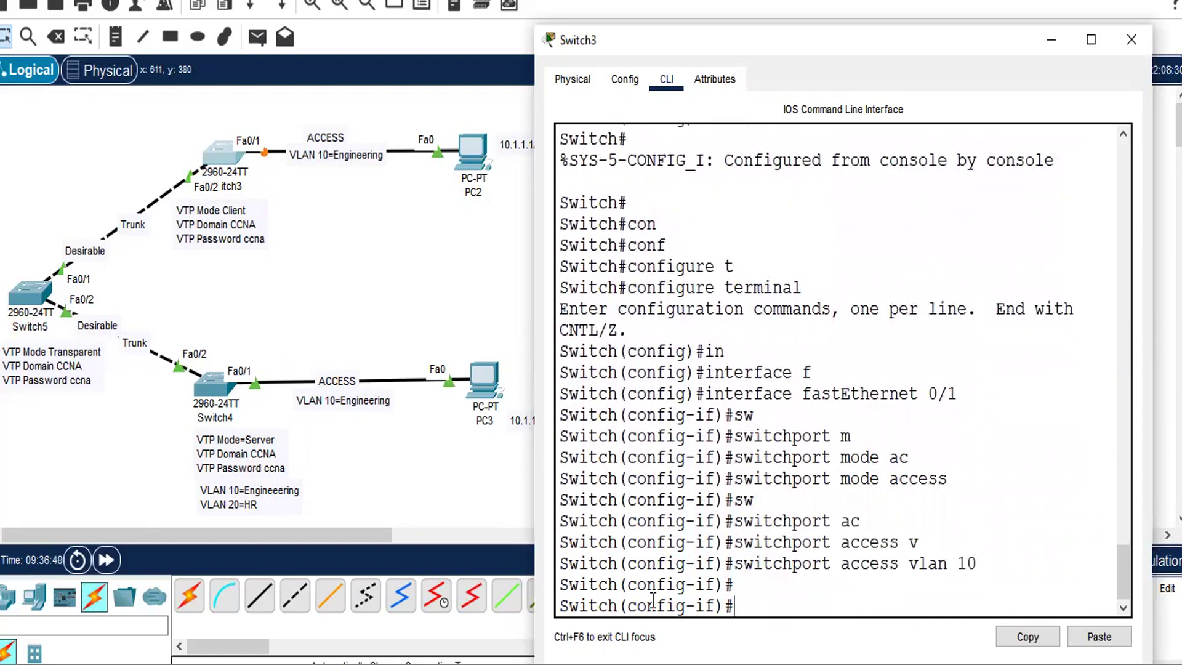
# Step: Exit interface and configuration modes, then close Switch3's window
pyautogui.write('exit')
pyautogui.press('Return')
pyautogui.write('exi')
pyautogui.press('Return')
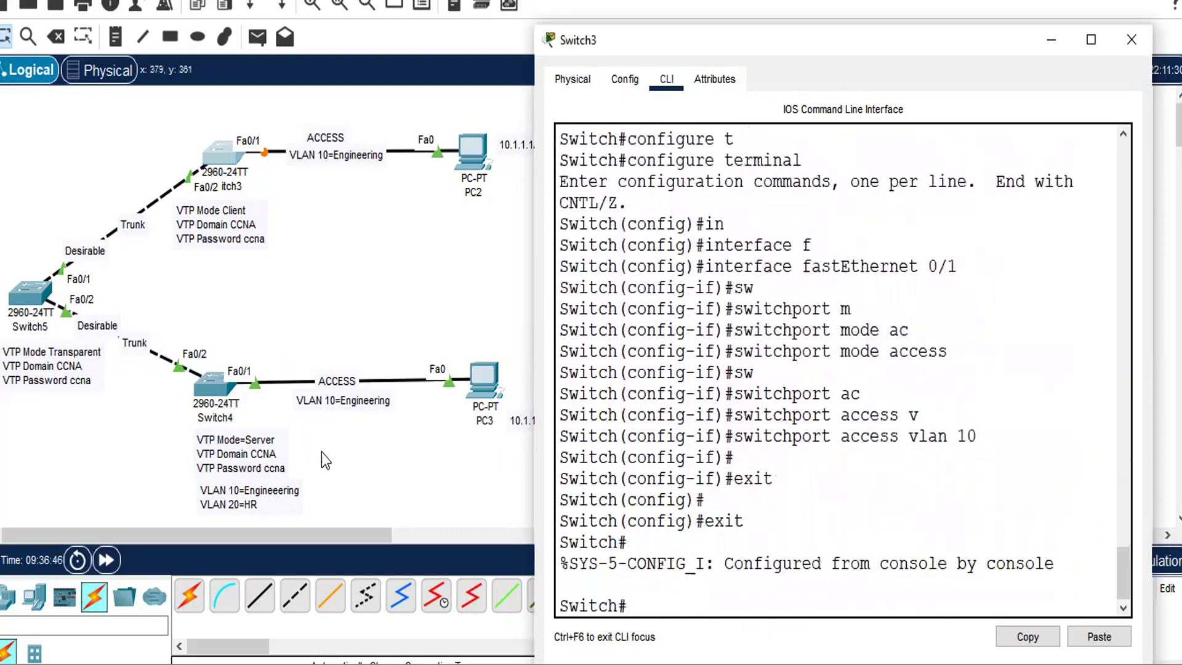
pyautogui.click(325, 416)
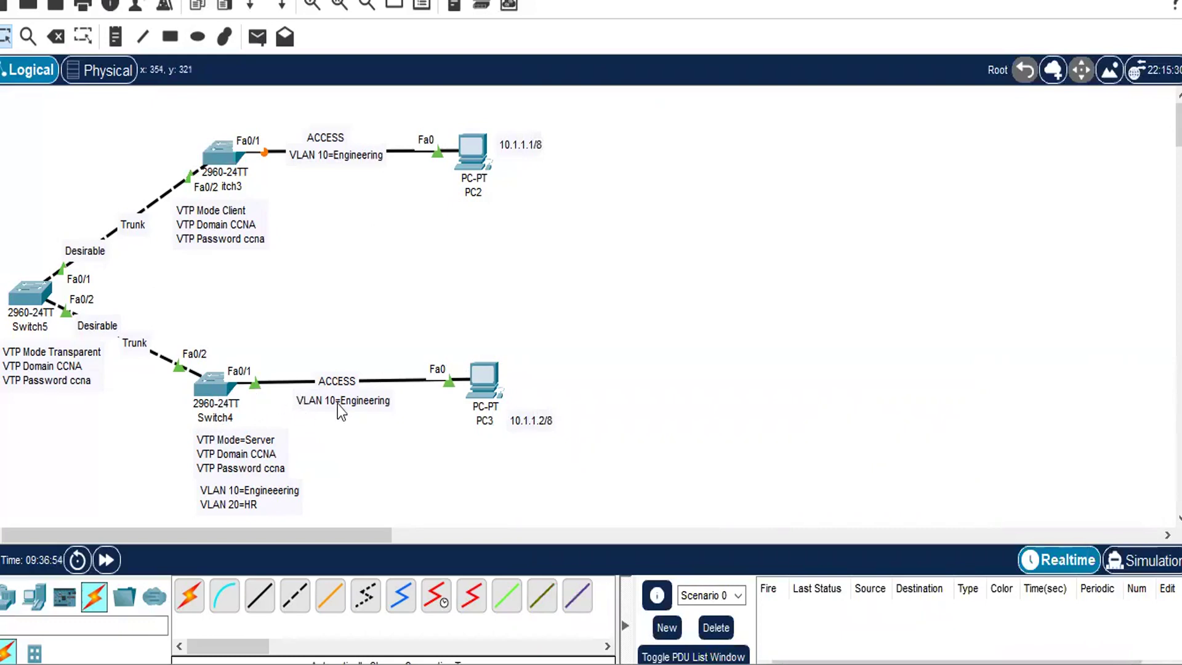
# Step: Open Switch4's CLI, enter configure terminal and select interface FastEthernet 0/1
pyautogui.click(216, 386)
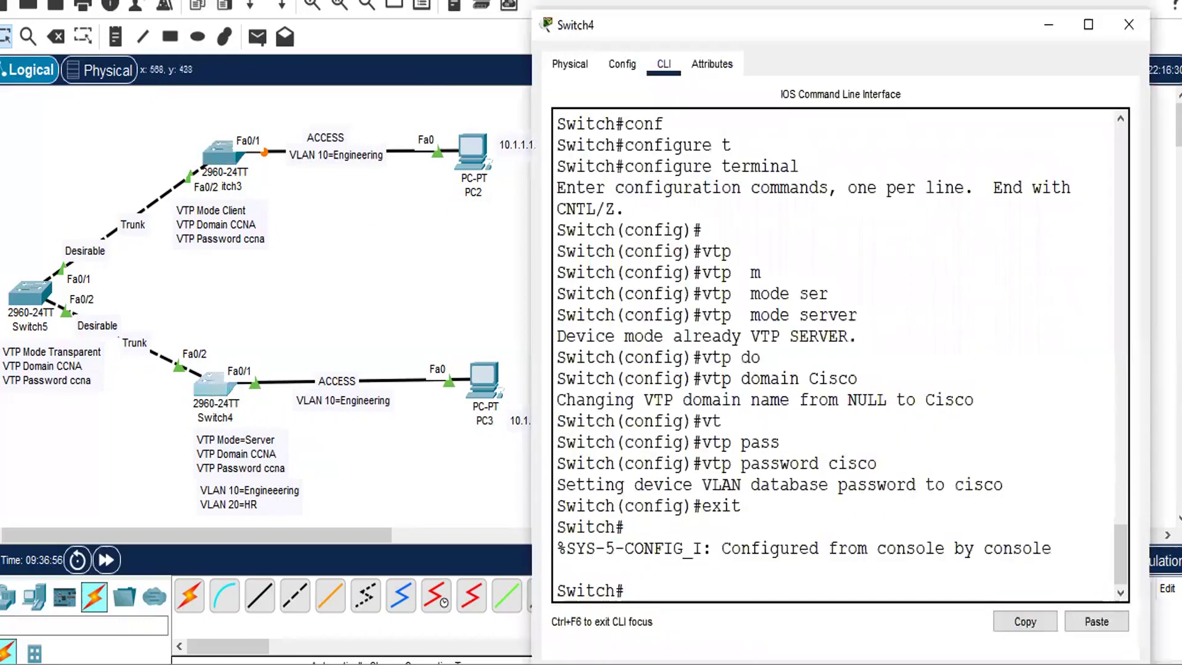
pyautogui.write('conf')
pyautogui.press('Tab')
pyautogui.write('t')
pyautogui.press('Tab')
pyautogui.press('Return')
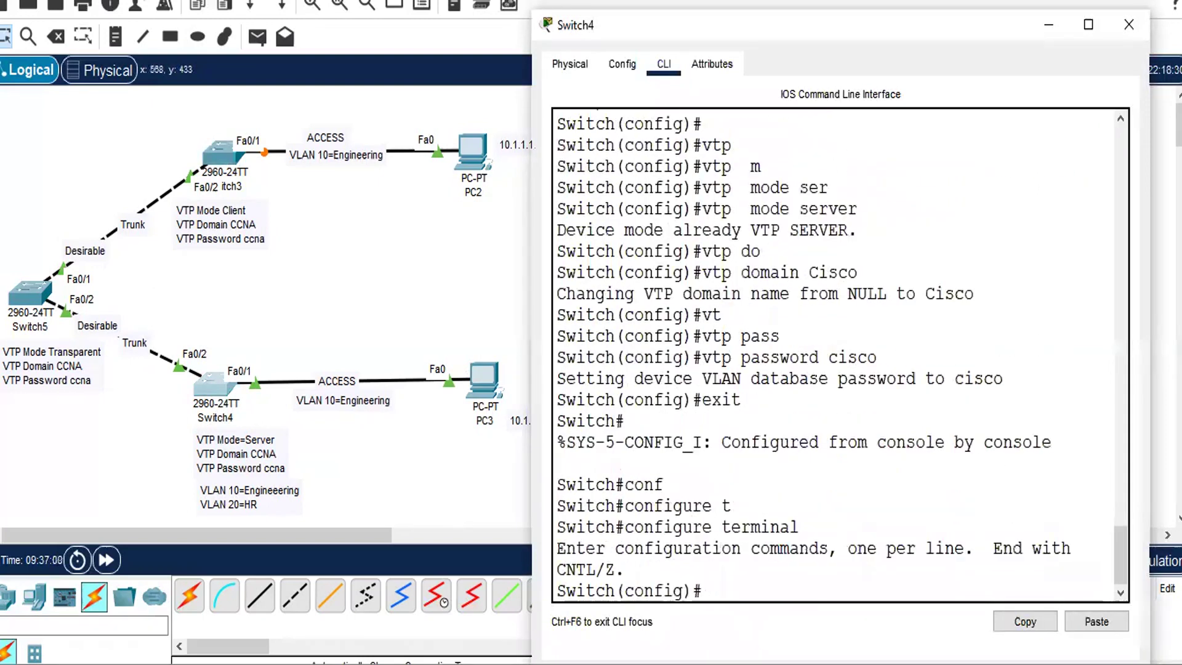
pyautogui.write('in')
pyautogui.press('Tab')
pyautogui.write('f')
pyautogui.press('Tab')
pyautogui.write('0/1')
pyautogui.press('Return')
# Step: Set FastEthernet 0/1 to access mode in VLAN 10, creating VLAN 10
pyautogui.write('sw')
pyautogui.press('Tab')
pyautogui.write('m')
pyautogui.press('Tab')
pyautogui.write('ac')
pyautogui.press('Tab')
pyautogui.press('Return')
pyautogui.write('d')
pyautogui.press('BackSpace')
pyautogui.write('sw')
pyautogui.press('Tab')
pyautogui.write('ac')
pyautogui.press('Tab')
pyautogui.write('v')
pyautogui.press('Tab')
pyautogui.write('10')
pyautogui.press('Return')
# Step: Exit interface configuration and close Switch4's window
pyautogui.write('exit')
pyautogui.press('Return')
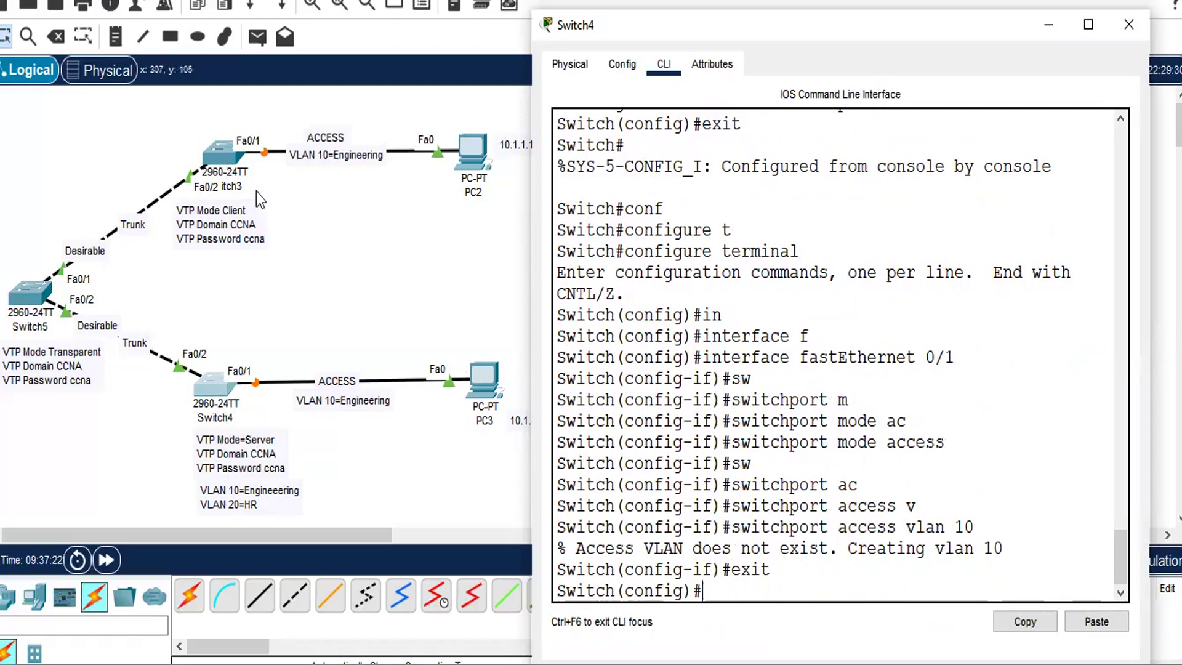
pyautogui.click(380, 482)
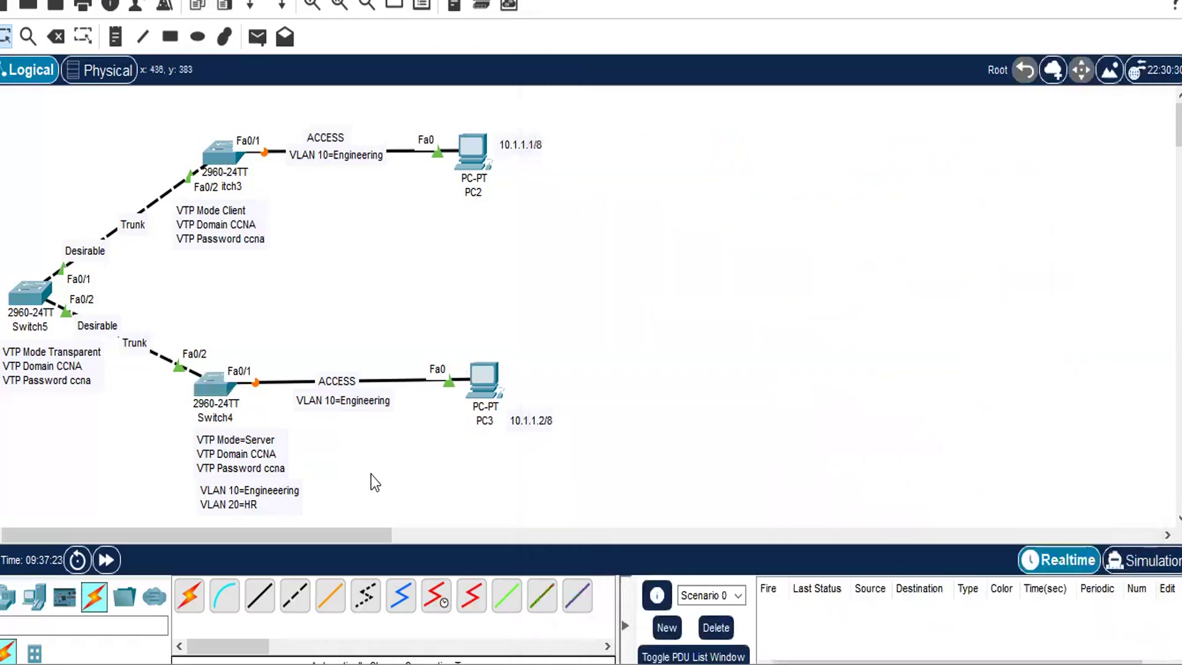
# Step: Reopen Switch4's CLI and name VLAN 10 'Engineering'
pyautogui.click(212, 392)
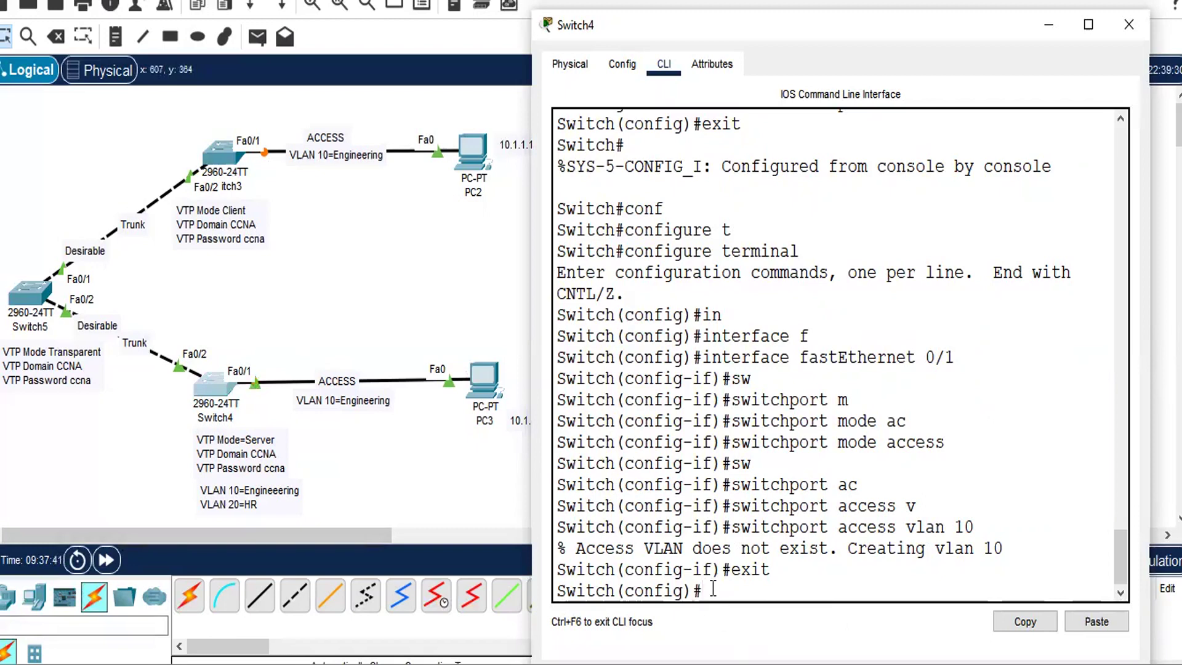
pyautogui.write('l')
pyautogui.press('Tab')
pyautogui.write('10')
pyautogui.press('Return')
pyautogui.write('name Engineering')
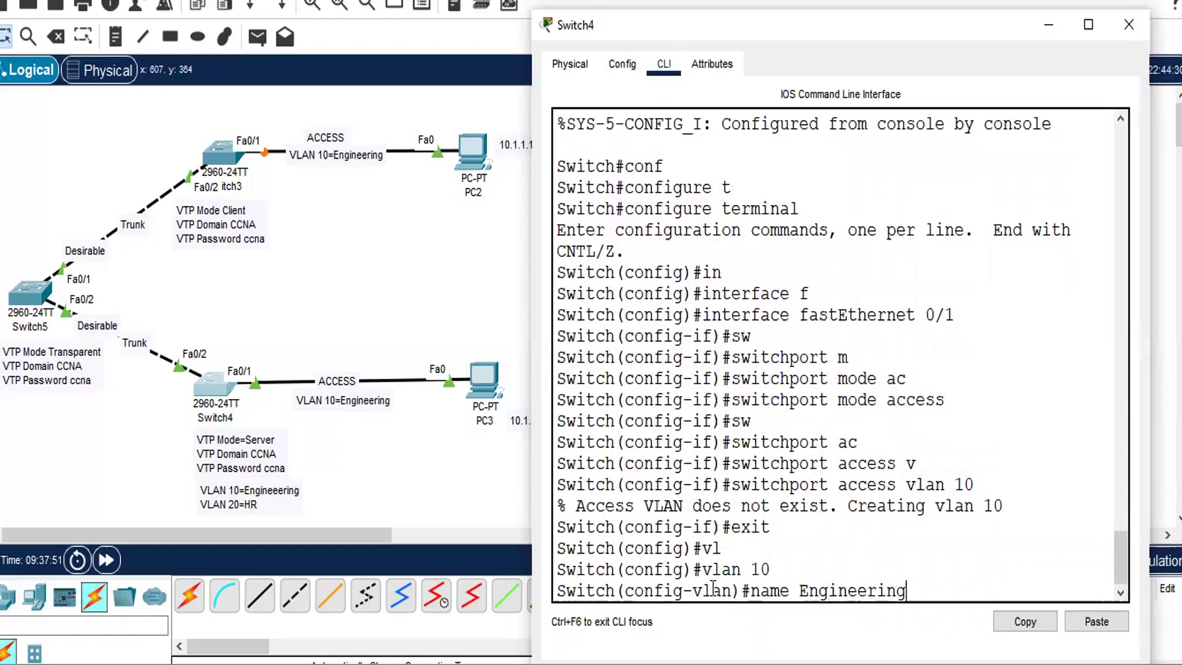
pyautogui.press('Return')
# Step: Create VLAN 20 named 'HR', then exit
pyautogui.write('vl')
pyautogui.press('Return')
pyautogui.write('vla')
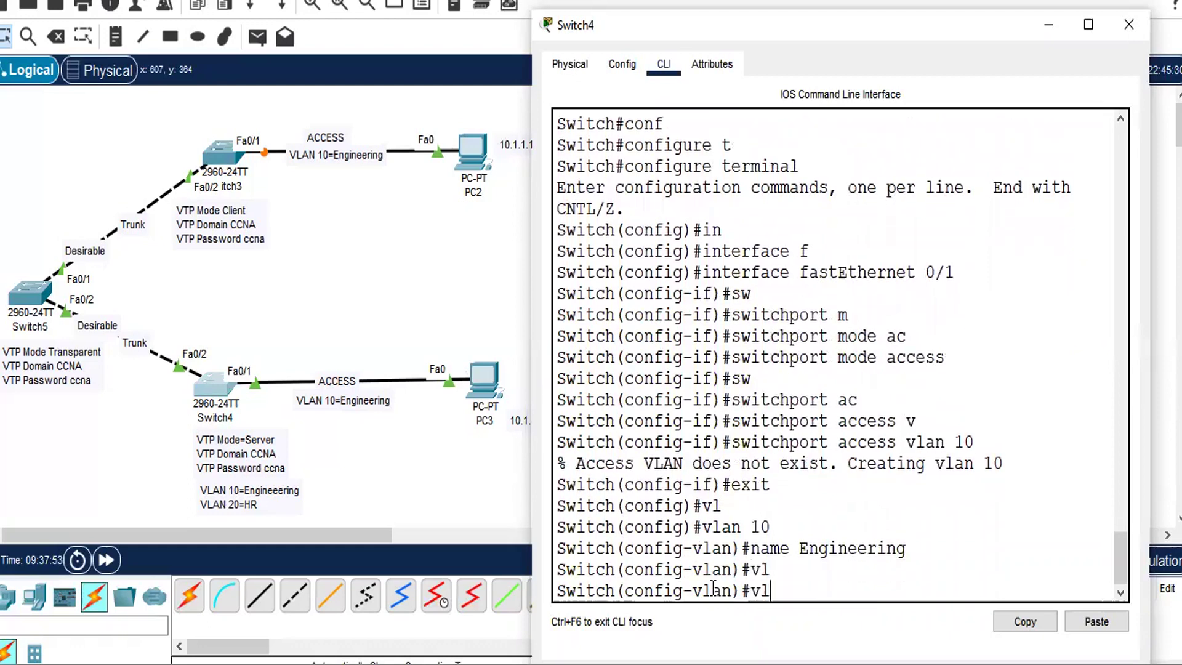
pyautogui.write('n 20')
pyautogui.press('Return')
pyautogui.write('name')
pyautogui.write('H')
pyautogui.press('BackSpace')
pyautogui.write('hr')
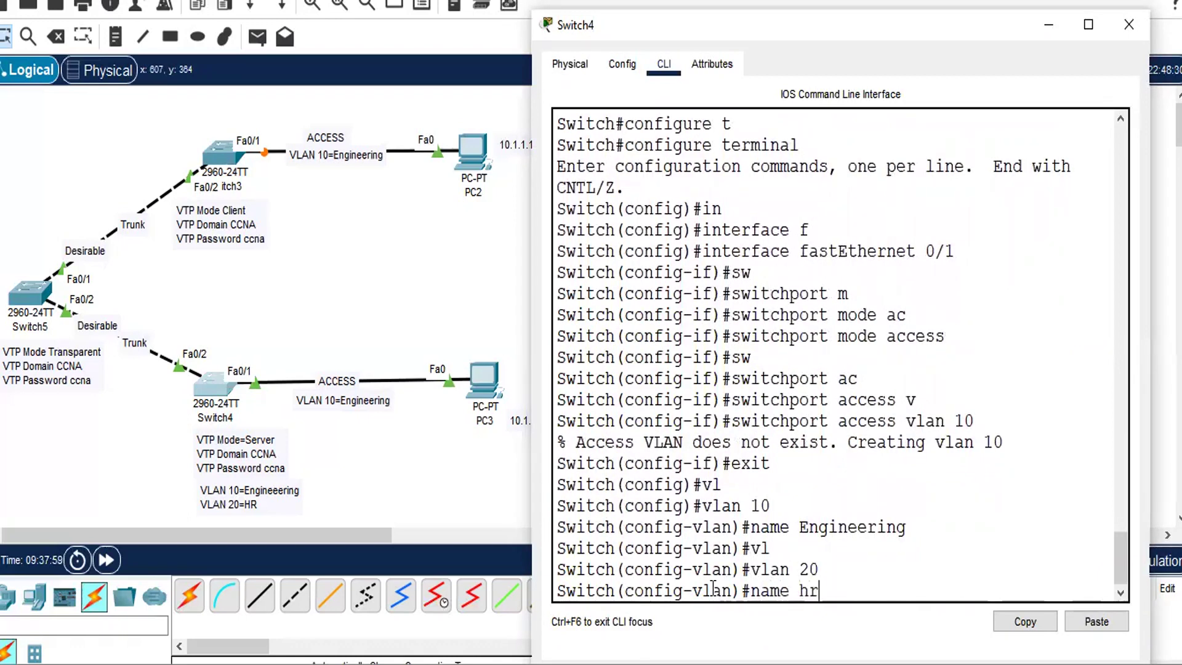
pyautogui.press('BackSpace')
pyautogui.write('HR')
pyautogui.press('Return')
pyautogui.write('EXIT')
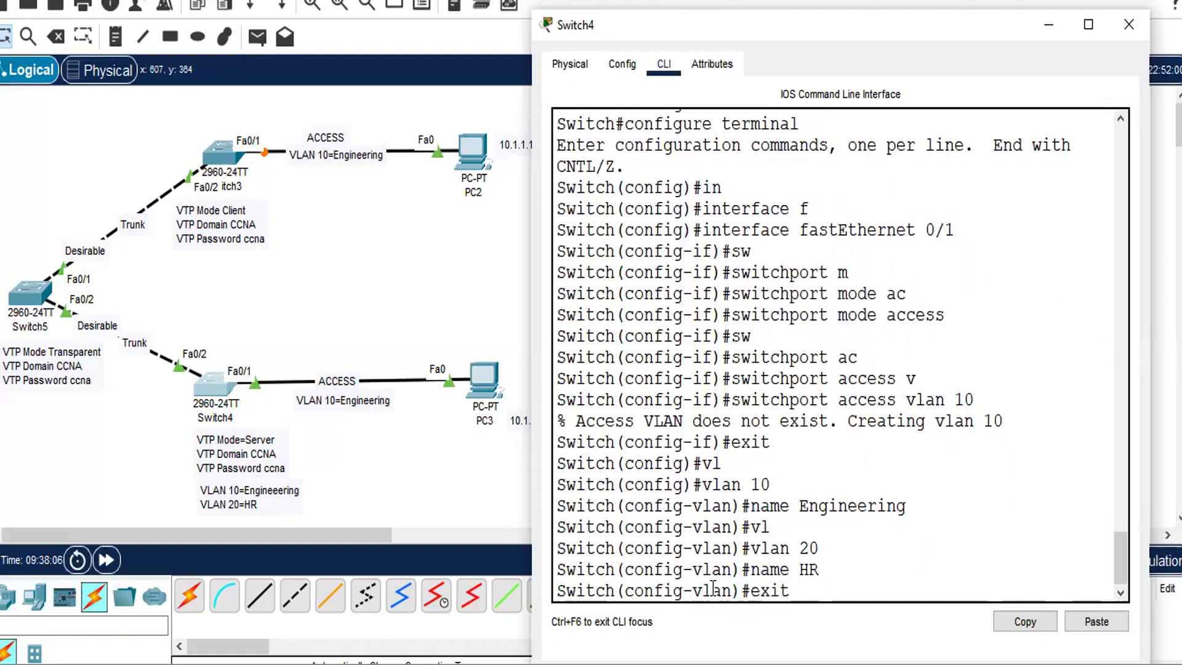
# Step: Exit Switch4's VLAN and global configuration modes back to the privileged prompt
pyautogui.press('Return')
pyautogui.press('Return')
pyautogui.write('exit')
pyautogui.press('Return')
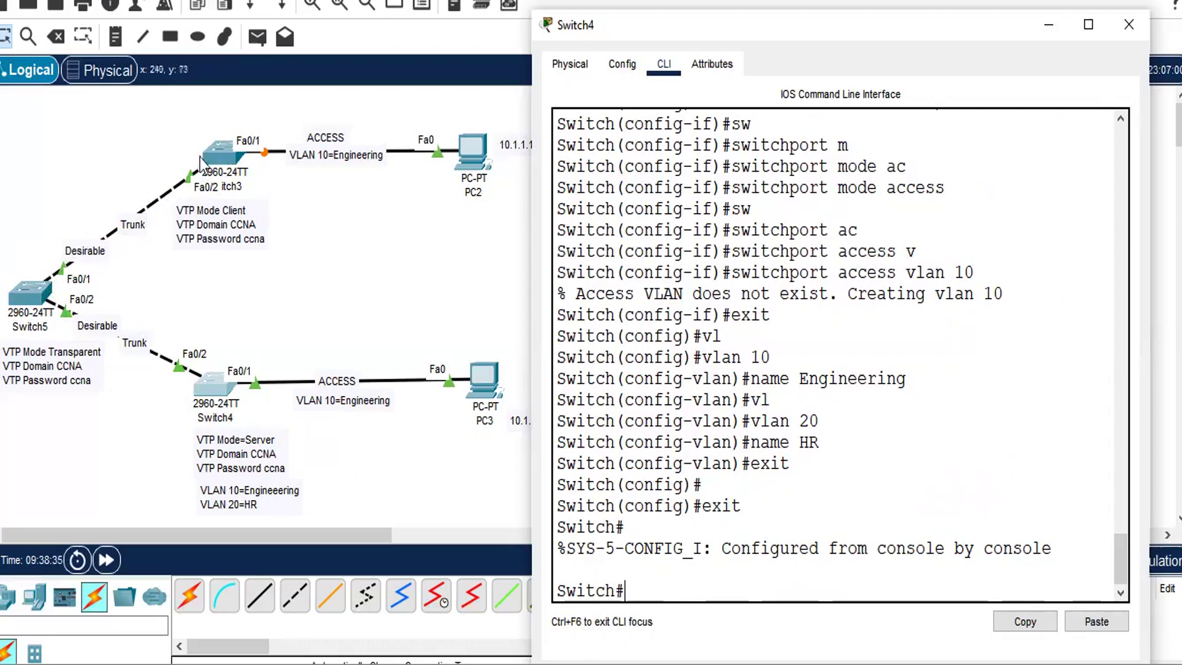
# Step: Check Switch3's Fa0/2 switchport details (dynamic auto, static access), then switch to Switch5's CLI
pyautogui.click(219, 158)
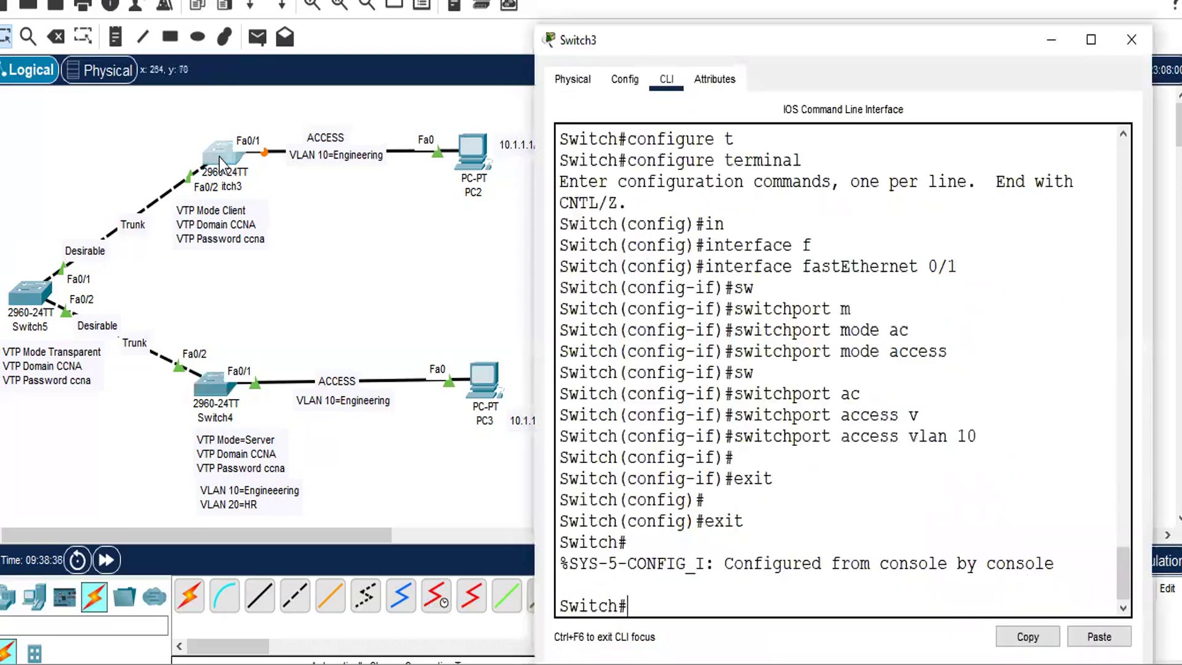
pyautogui.click(219, 159)
pyautogui.write('sh')
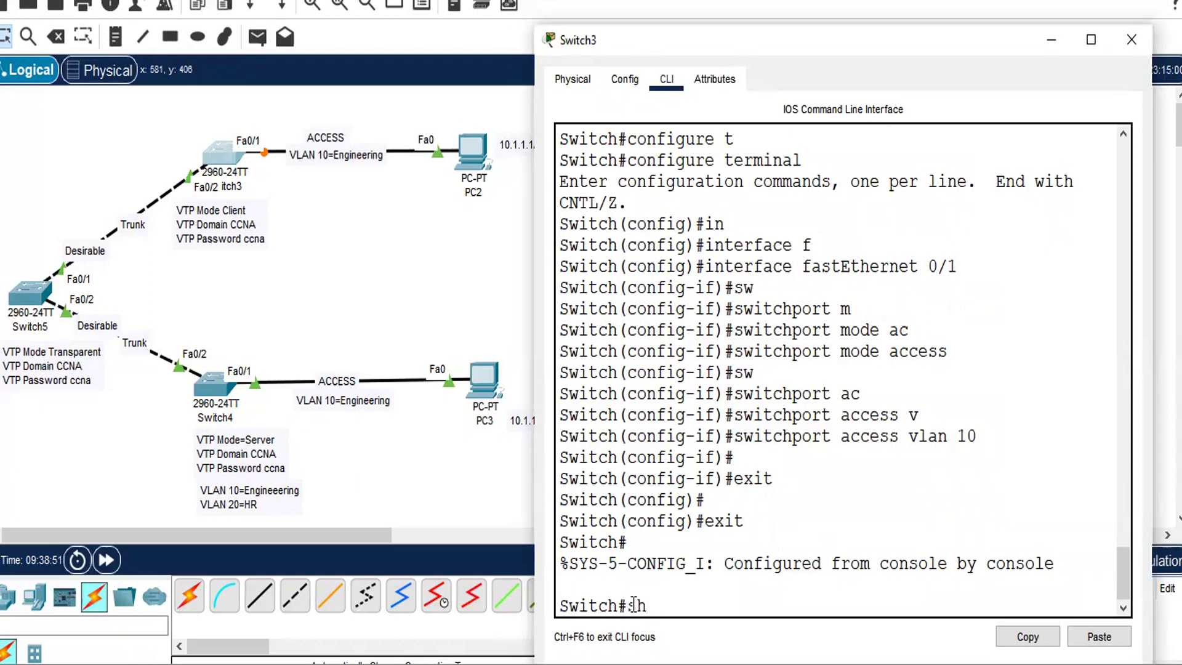
pyautogui.write(' in')
pyautogui.press('Tab')
pyautogui.write('f')
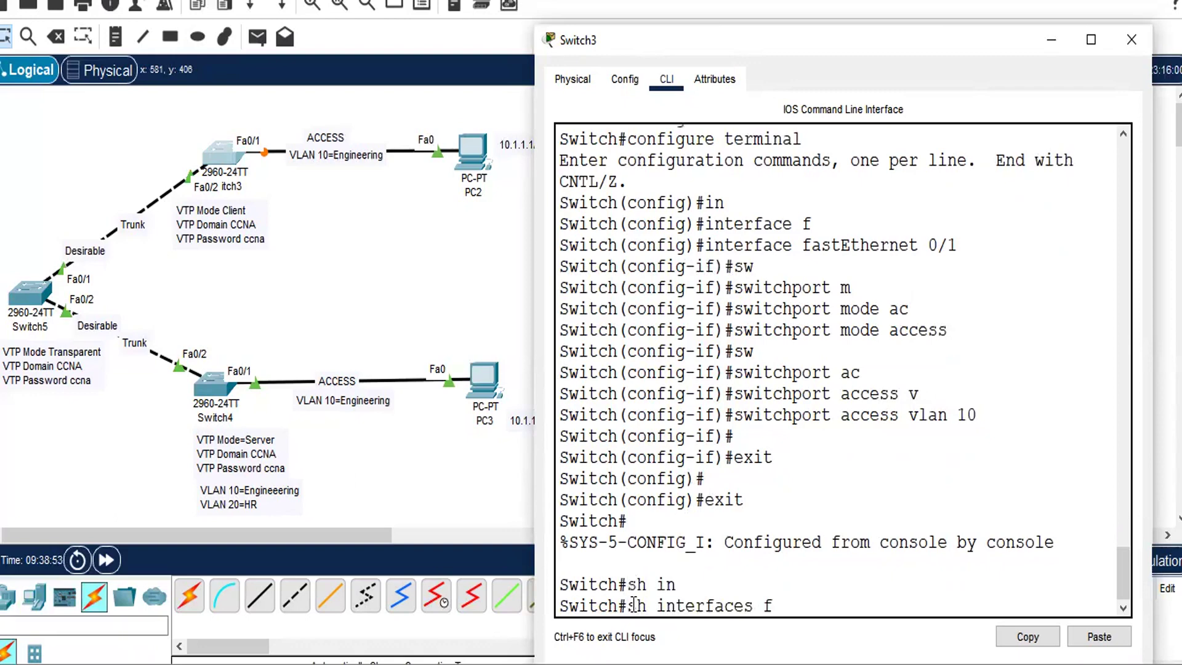
pyautogui.press('Tab')
pyautogui.write('0/2 sw')
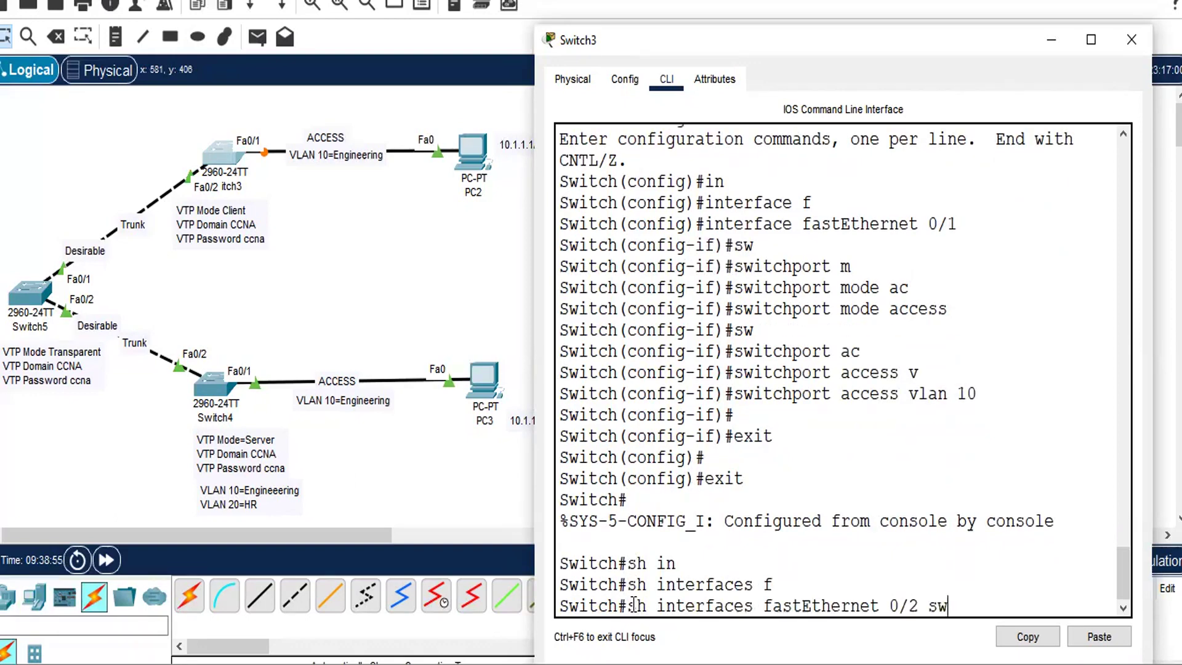
pyautogui.press('Return')
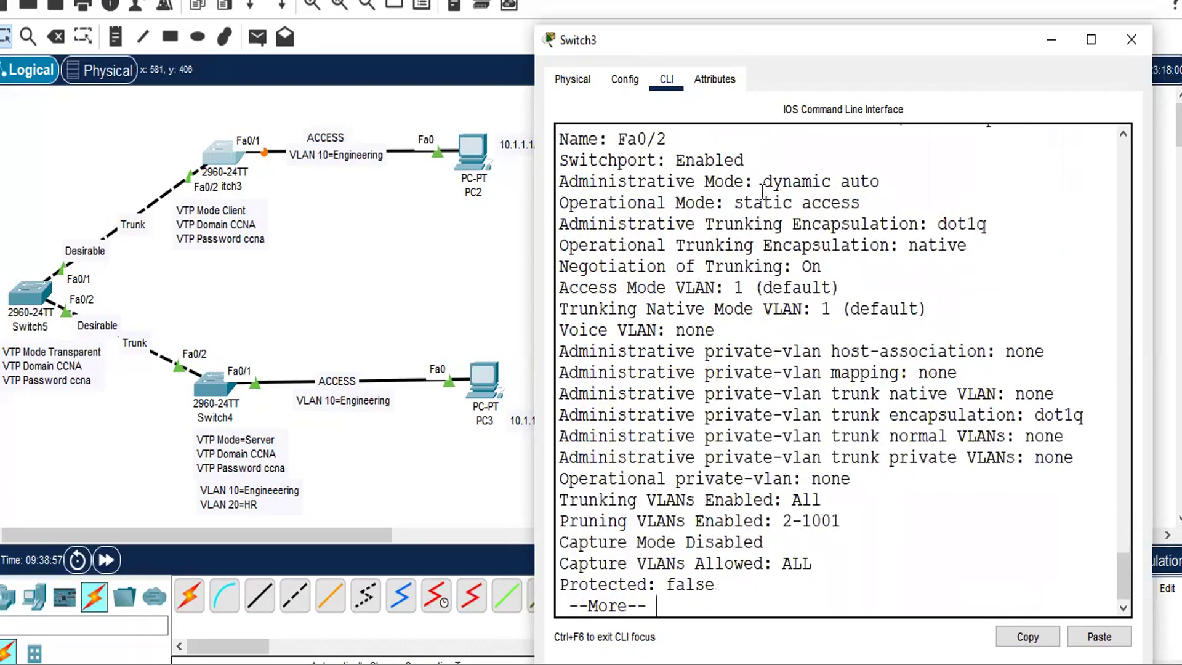
pyautogui.moveTo(894, 180); pyautogui.dragTo(873, 205)
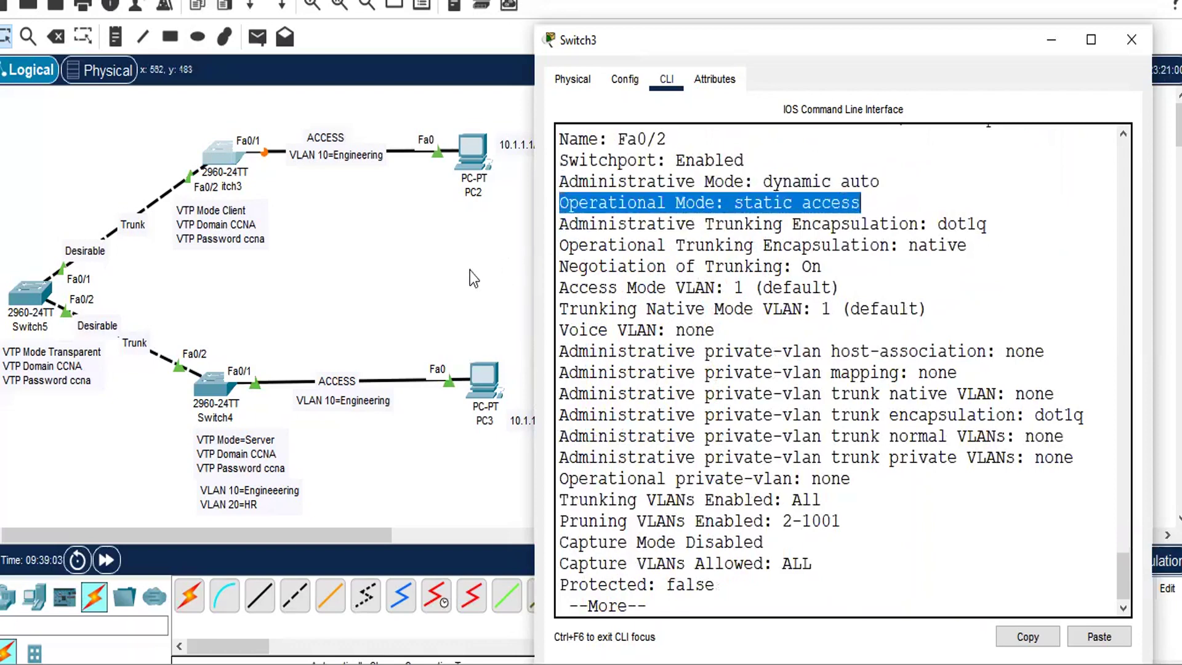
pyautogui.click(330, 283)
pyautogui.click(23, 284)
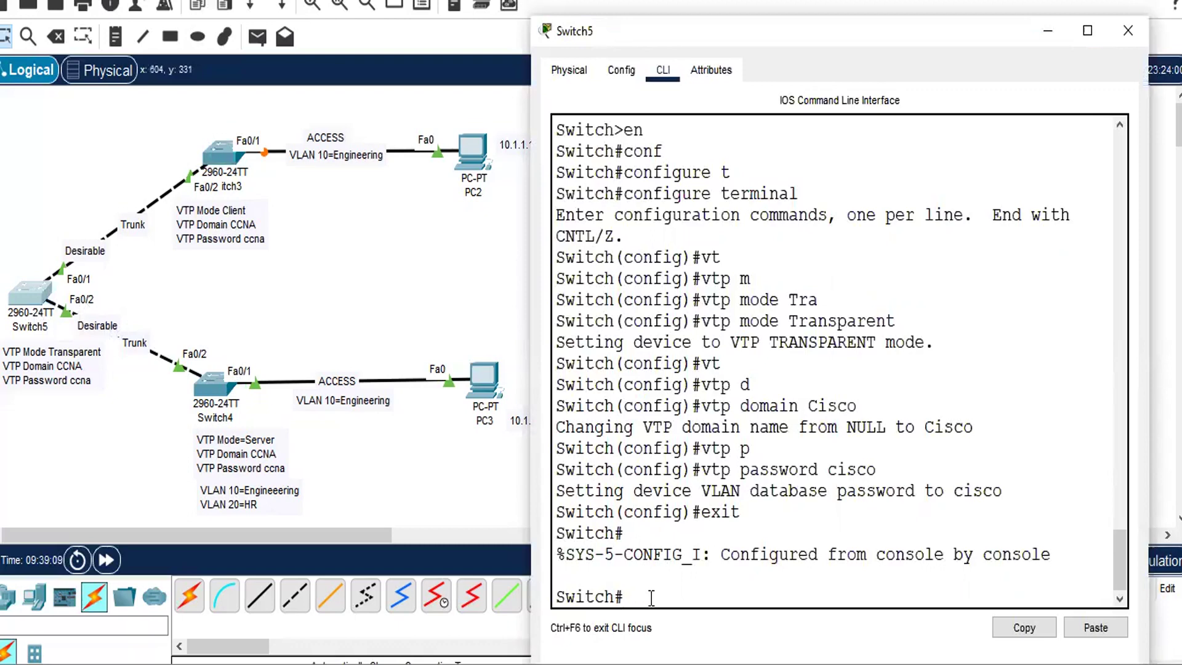
# Step: On Switch5, enter global configuration and select interface range FastEthernet 0/1-2
pyautogui.write('corf')
pyautogui.press('Tab')
pyautogui.write('t')
pyautogui.press('Tab')
pyautogui.press('Return')
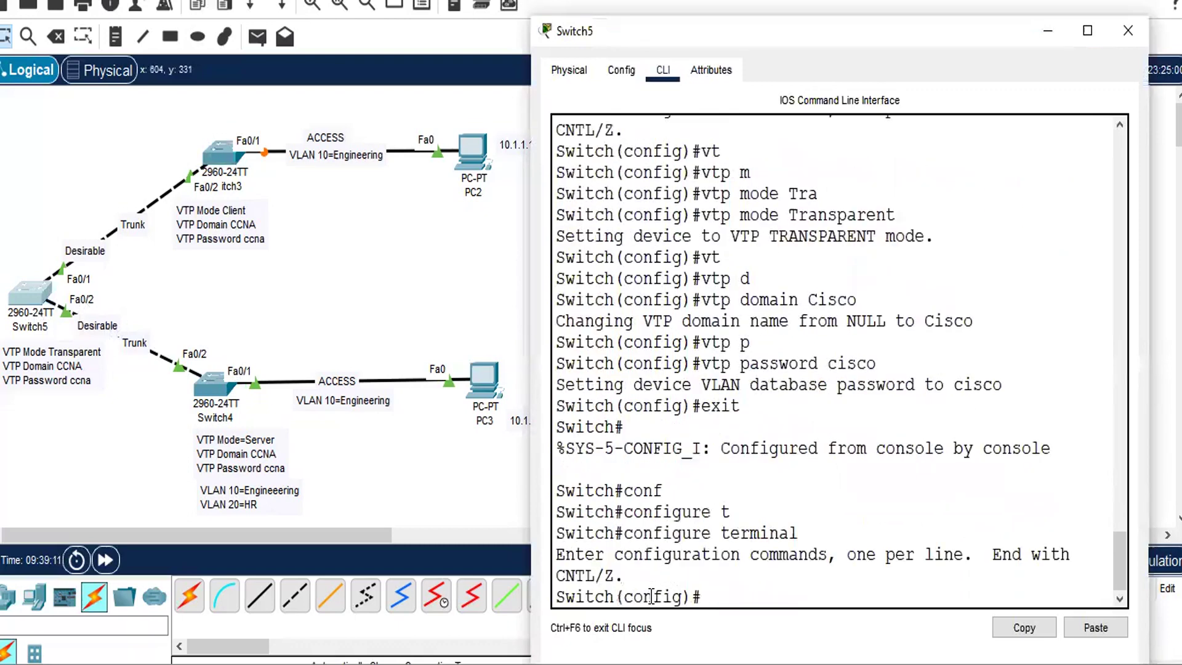
pyautogui.write('ig)#i')
pyautogui.write('n')
pyautogui.press('Tab')
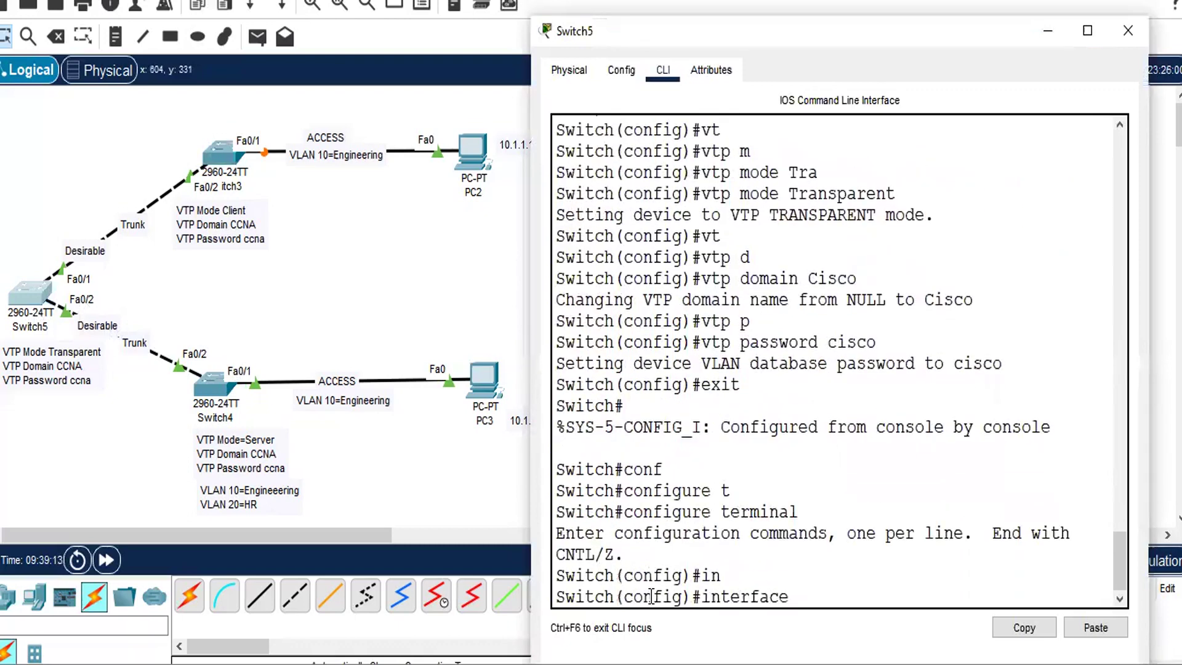
pyautogui.write('r')
pyautogui.press('Tab')
pyautogui.write('fa')
pyautogui.press('Tab')
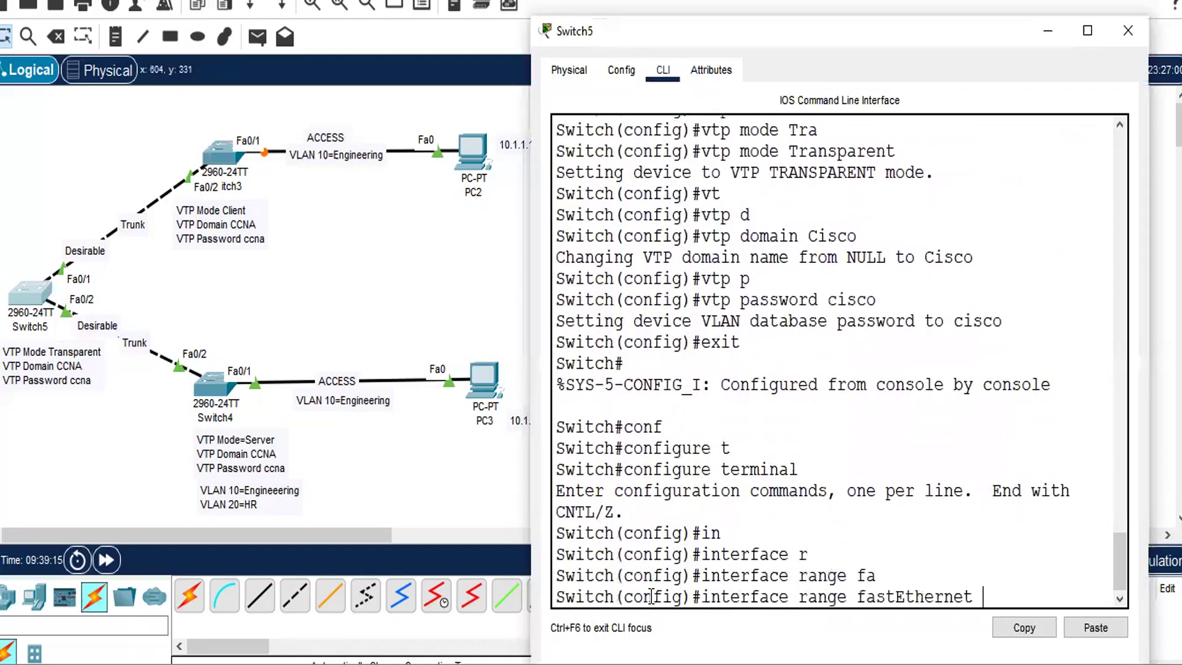
pyautogui.write('0/1-2')
pyautogui.press('Return')
# Step: Set both ports to switchport mode dynamic desirable
pyautogui.write('sw')
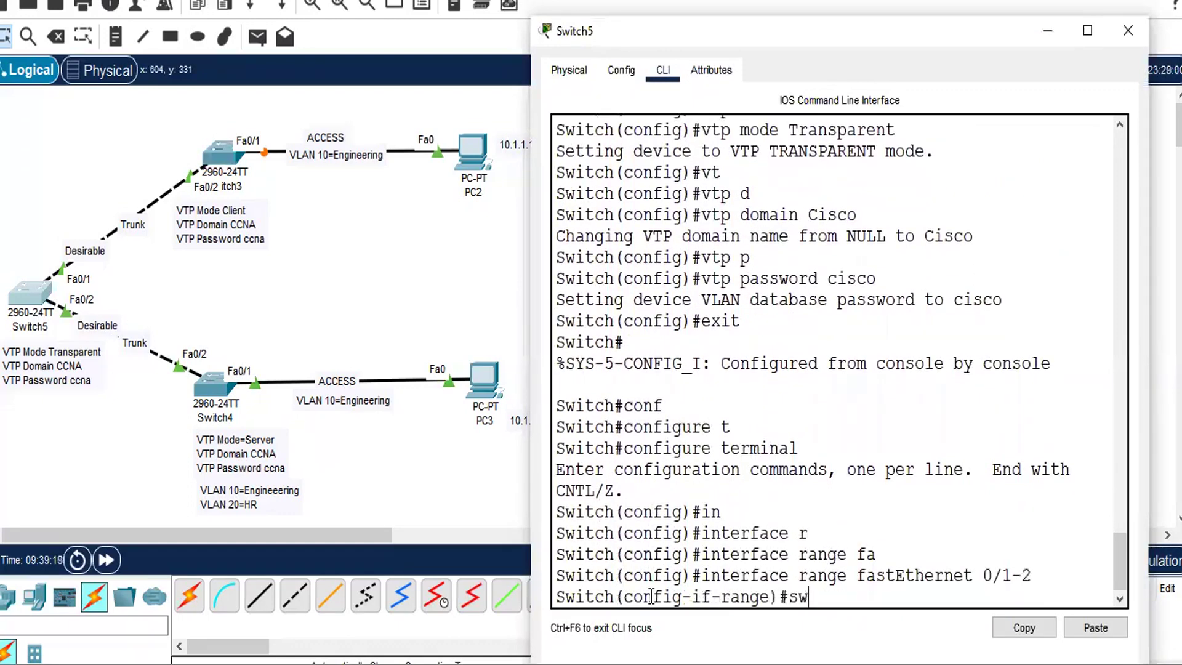
pyautogui.press('Tab')
pyautogui.write('m')
pyautogui.press('Tab')
pyautogui.write('dy')
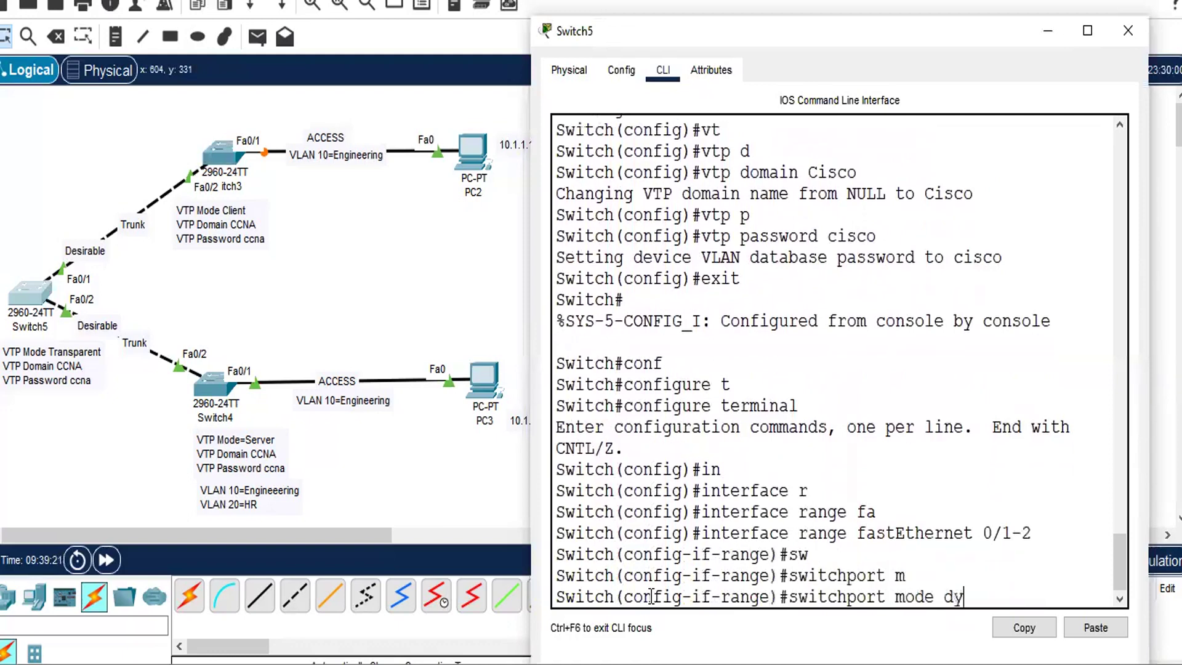
pyautogui.press('Tab')
pyautogui.write('de')
pyautogui.press('Tab')
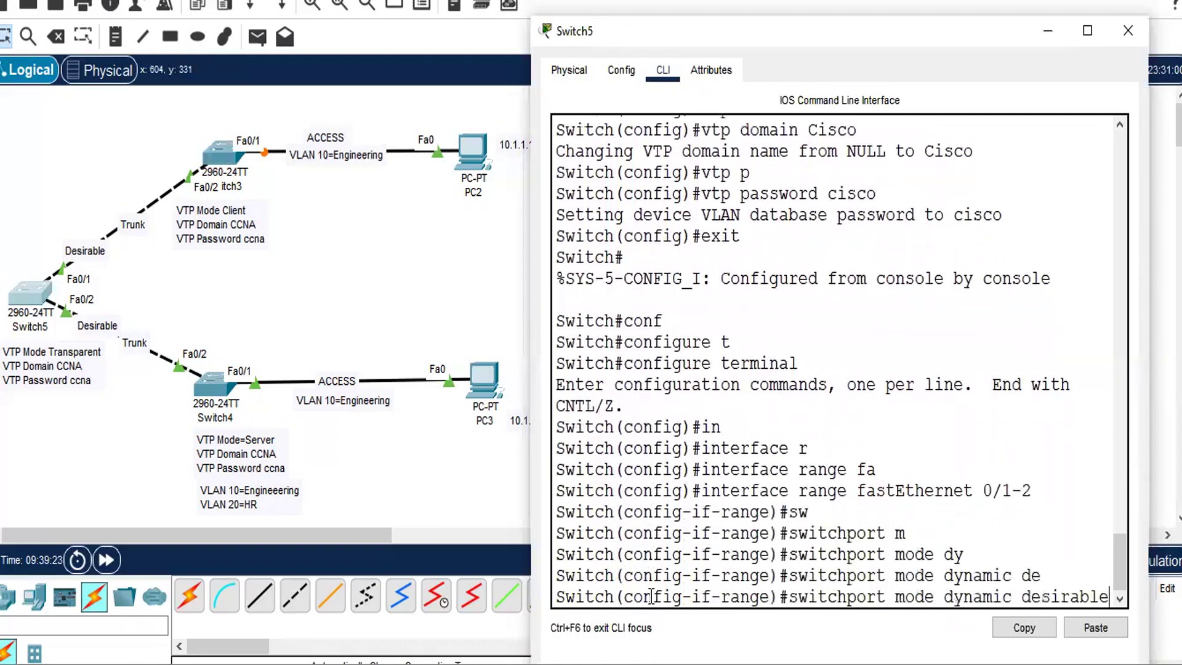
pyautogui.press('Return')
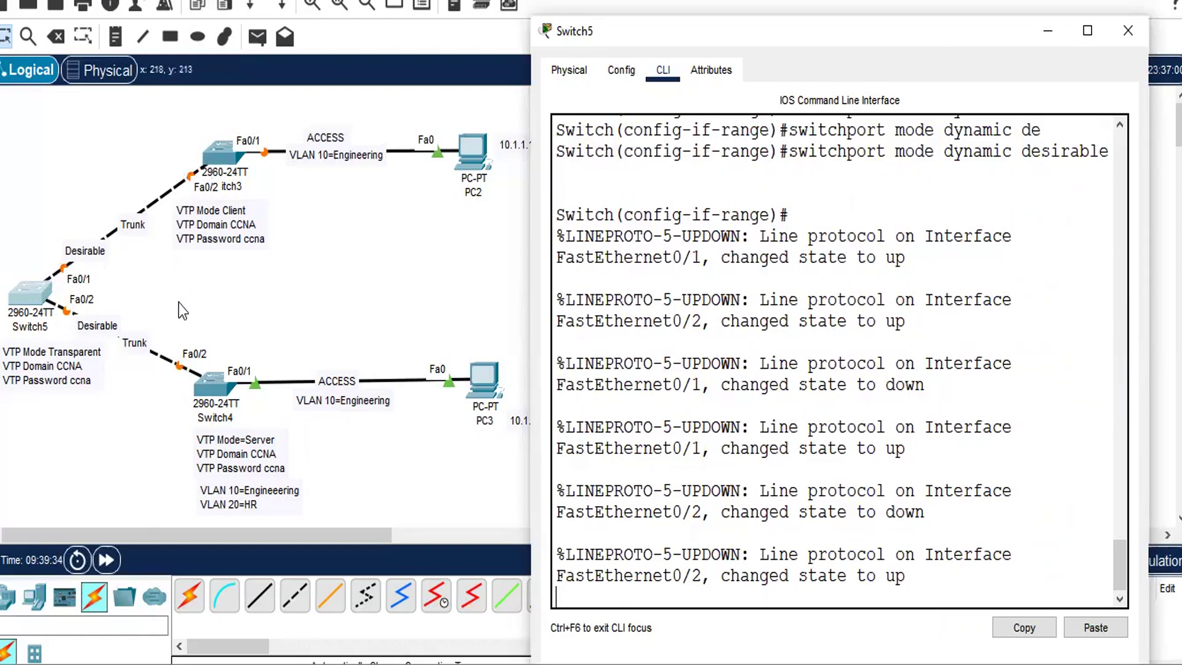
# Step: List Switch4's VLANs with show vlan brief, confirming VLAN 10 Engineering and 20 HR
pyautogui.click(204, 275)
pyautogui.click(216, 382)
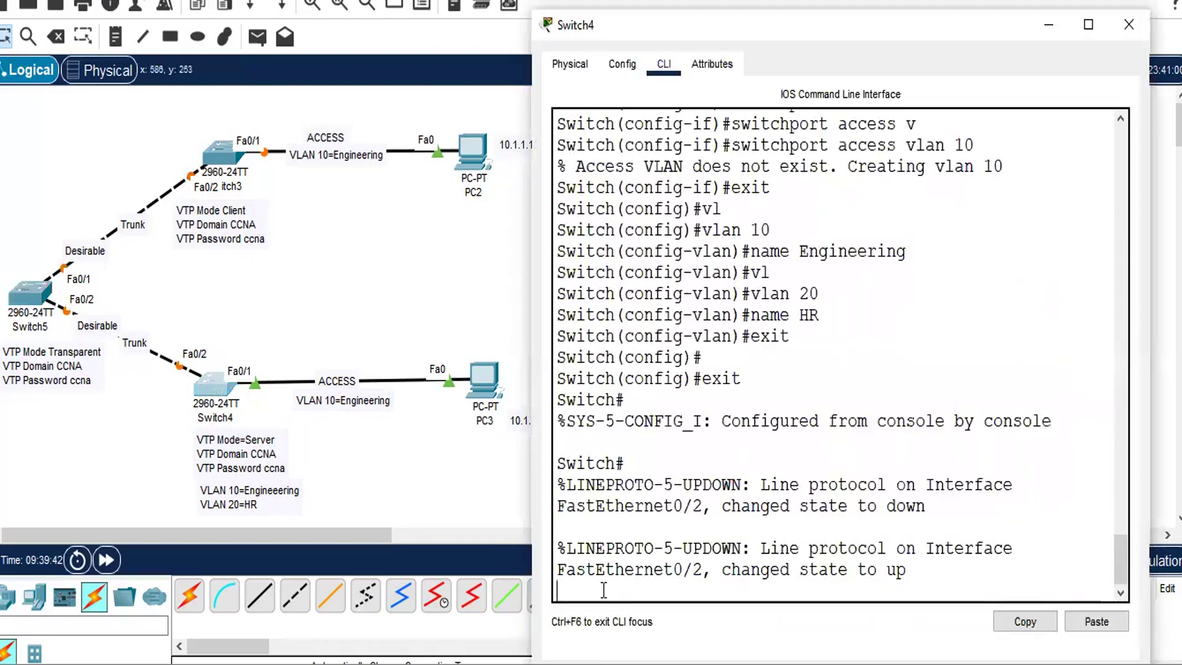
pyautogui.press('Return')
pyautogui.press('Return')
pyautogui.write('sh vl')
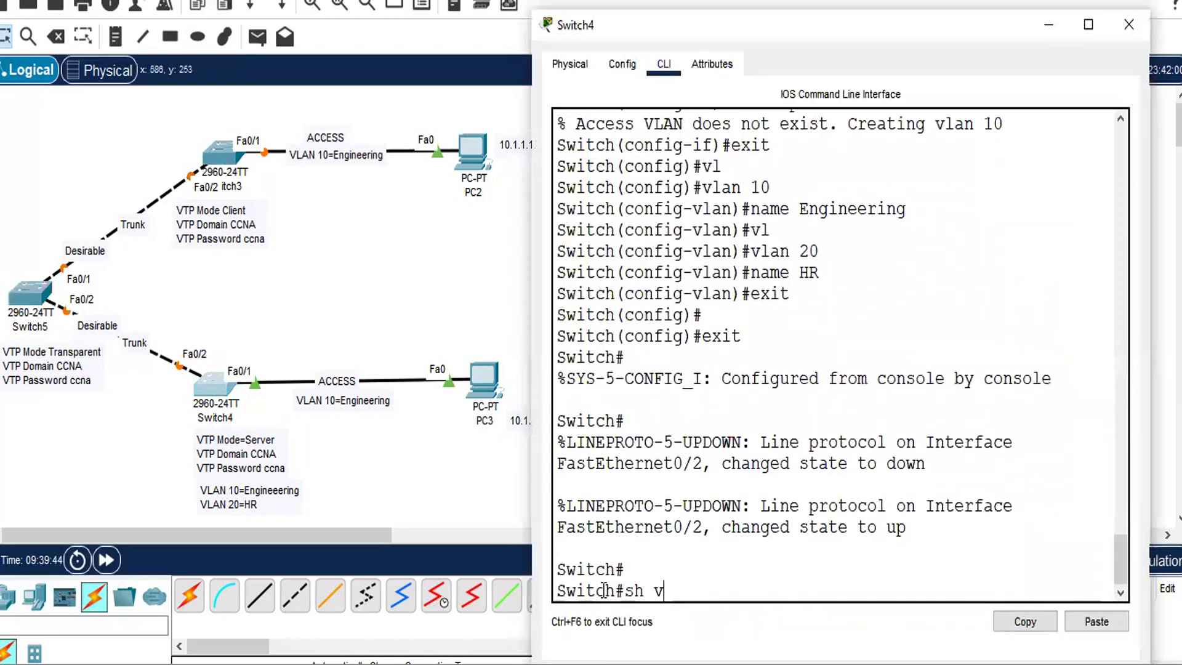
pyautogui.press('Tab')
pyautogui.write('br')
pyautogui.press('Tab')
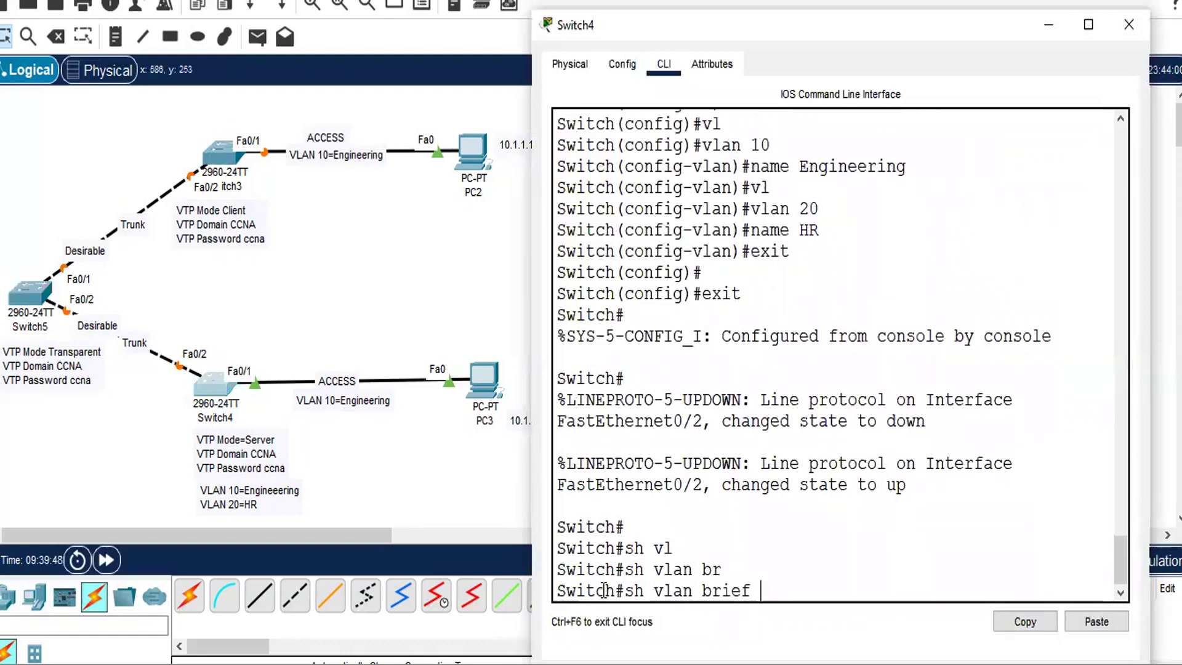
pyautogui.press('Return')
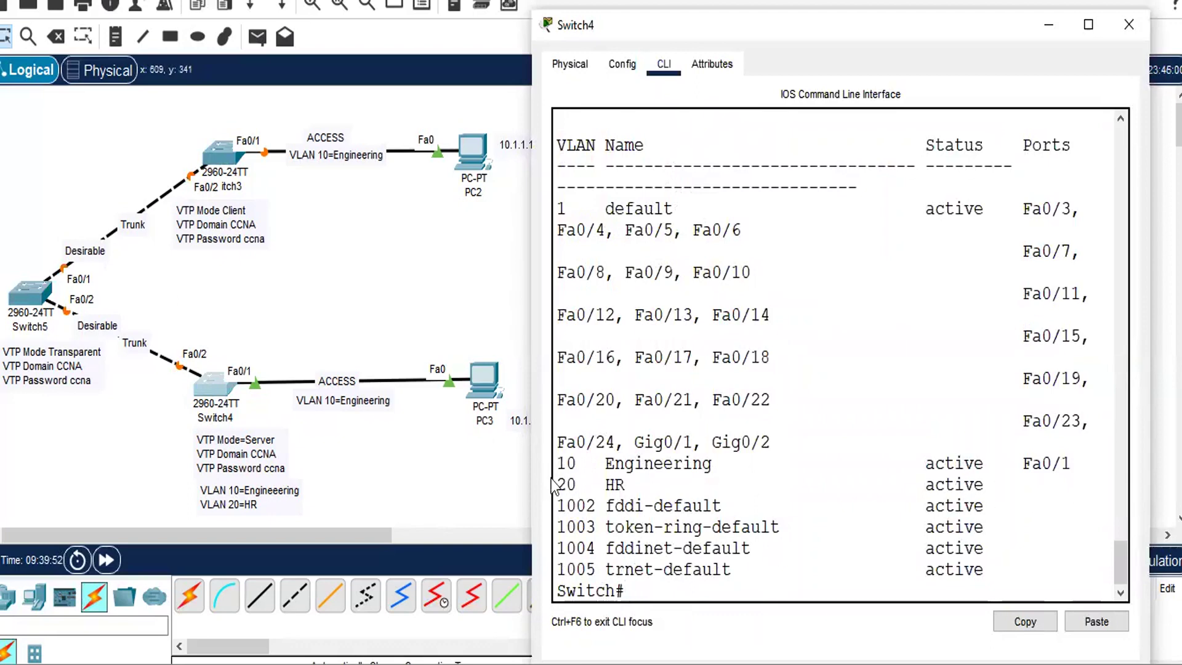
pyautogui.moveTo(556, 485); pyautogui.dragTo(1033, 489)
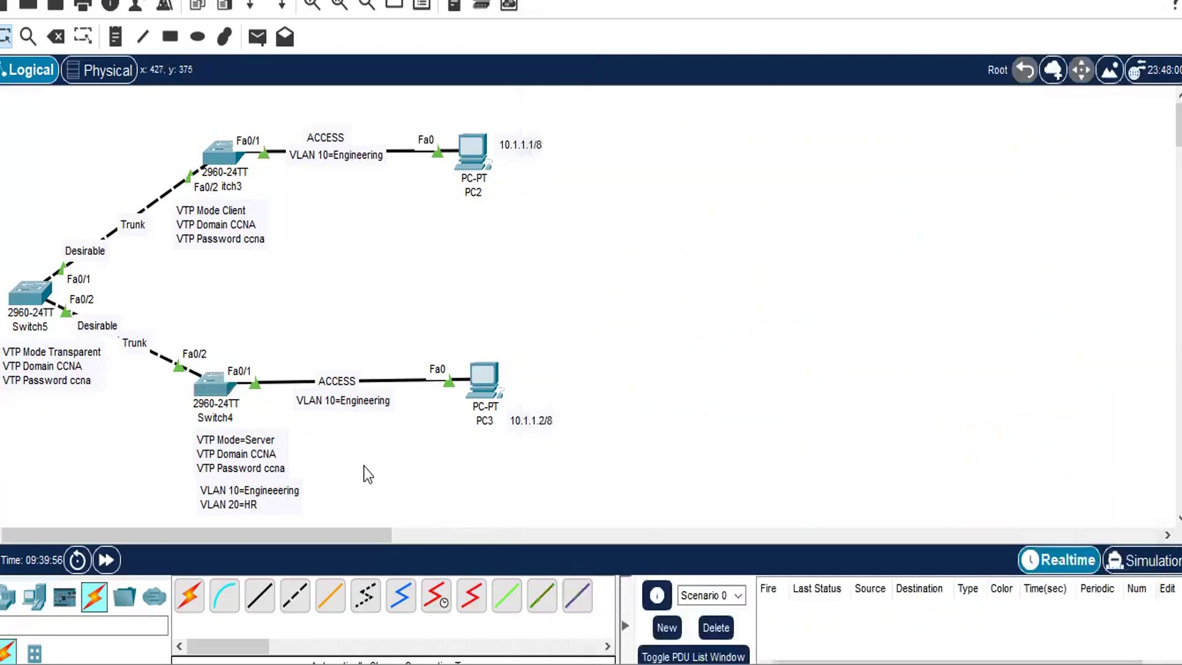
pyautogui.click(364, 466)
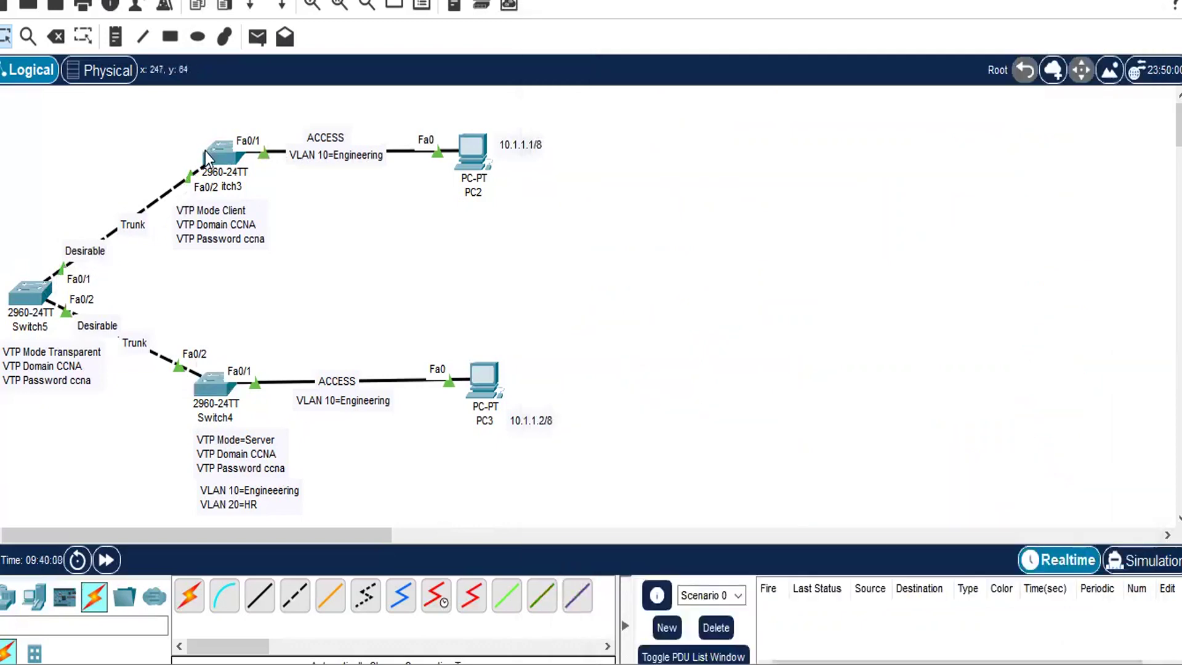
# Step: Run show vlan brief on Switch3 to confirm VLANs 10 and 20, then return to Switch5
pyautogui.click(220, 165)
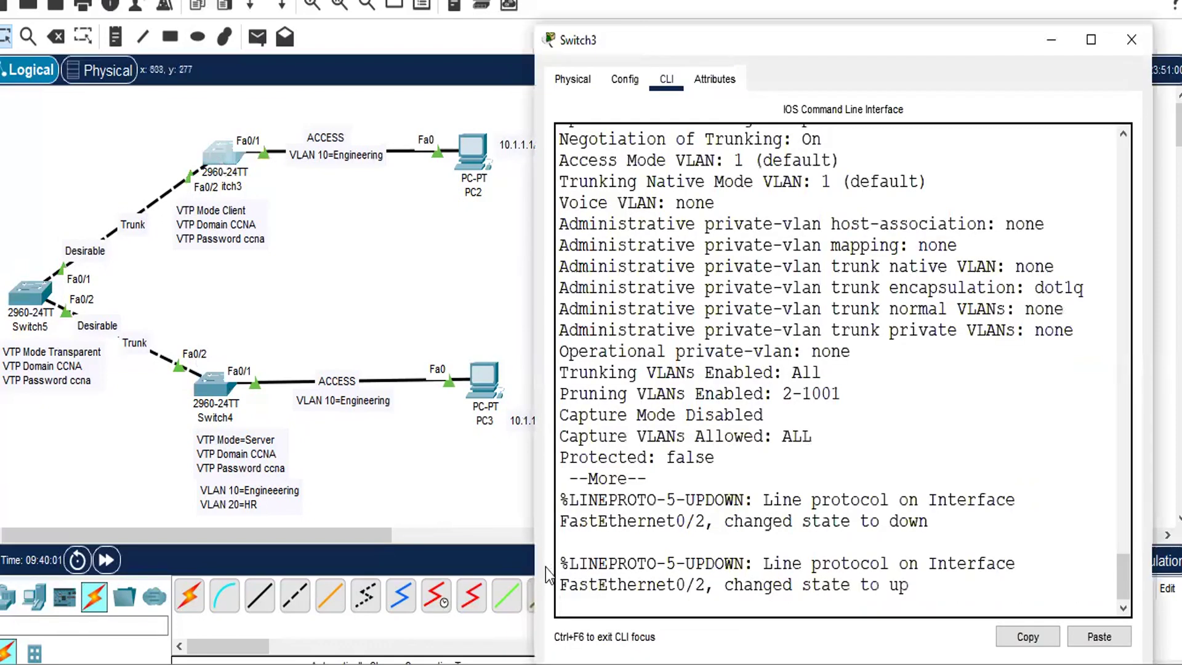
pyautogui.press('Return')
pyautogui.press('Return')
pyautogui.press('Return')
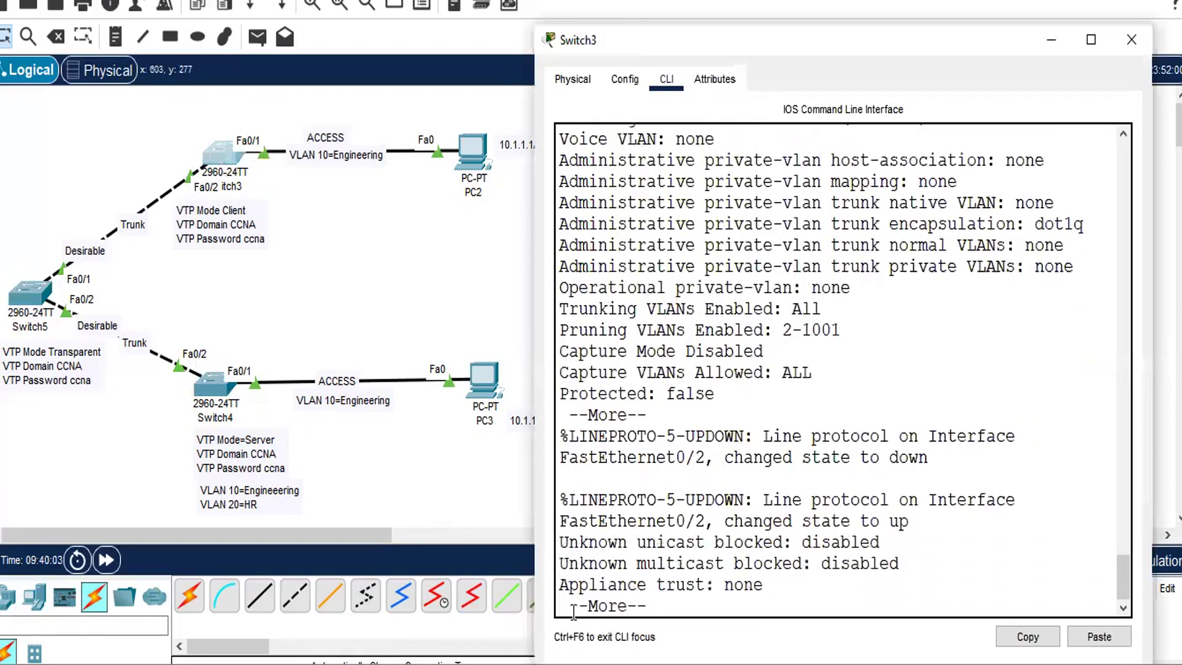
pyautogui.write('qsh v')
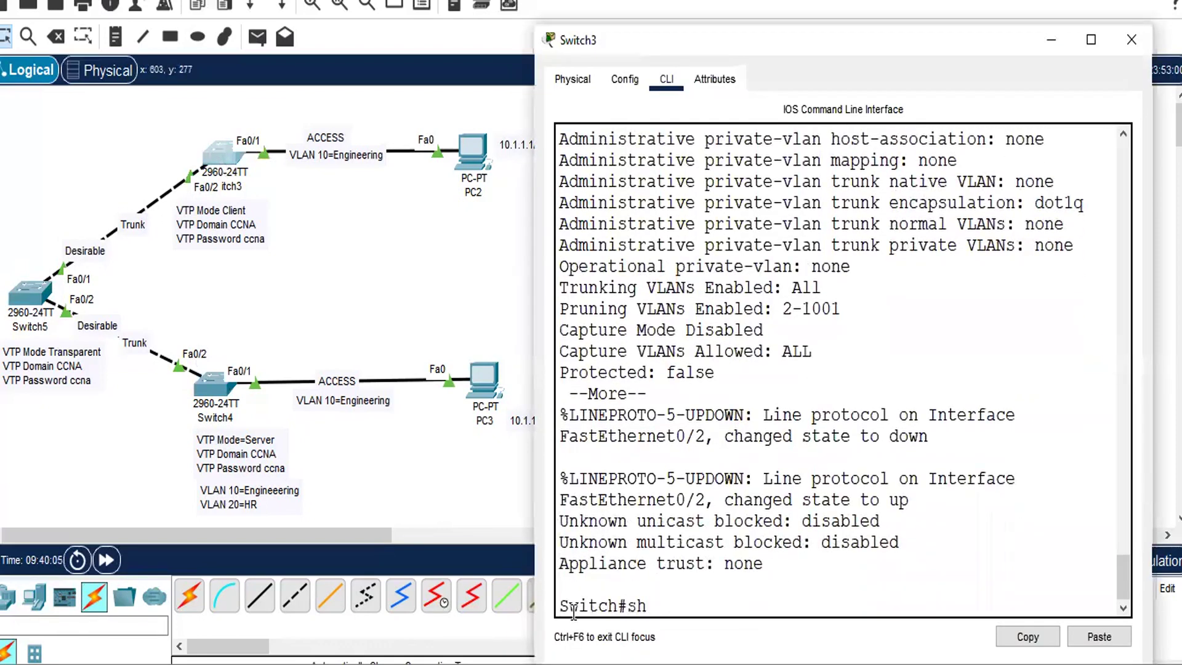
pyautogui.write('l')
pyautogui.press('Tab')
pyautogui.write('br')
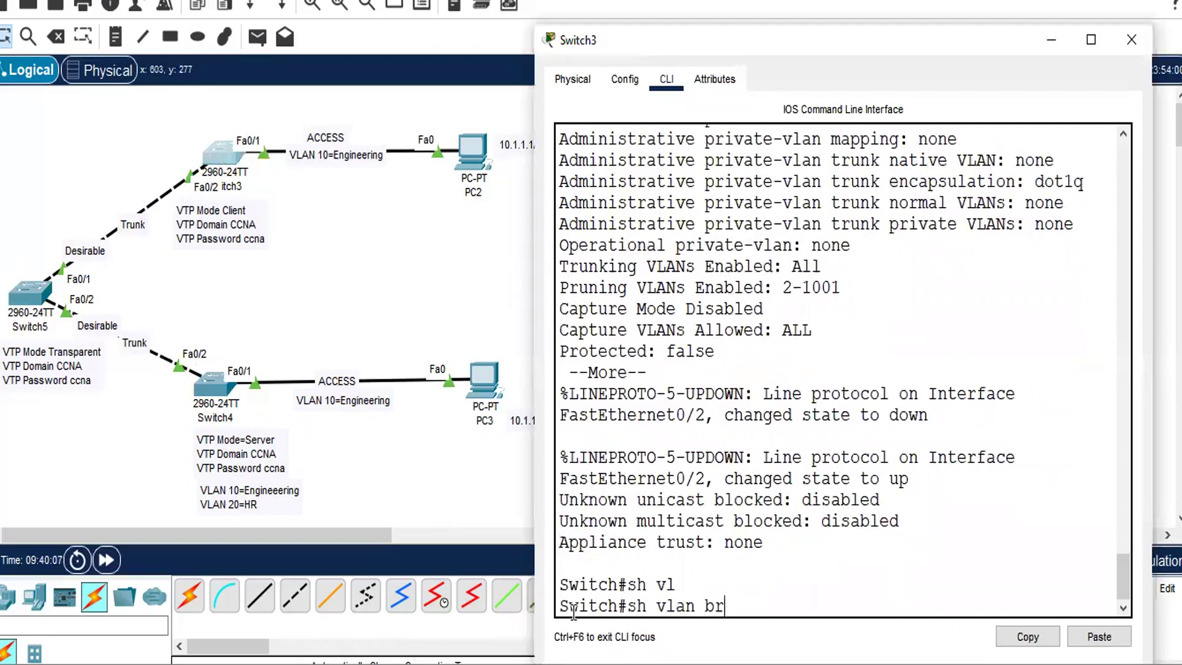
pyautogui.press('Tab')
pyautogui.press('Return')
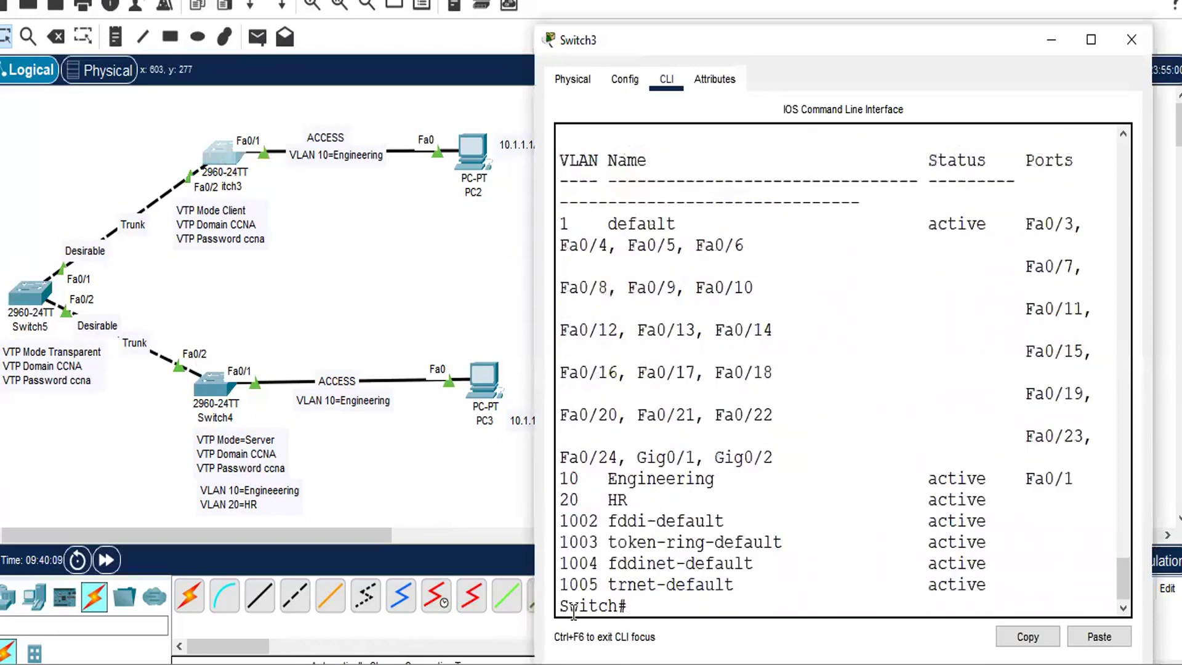
pyautogui.moveTo(560, 497); pyautogui.dragTo(996, 500)
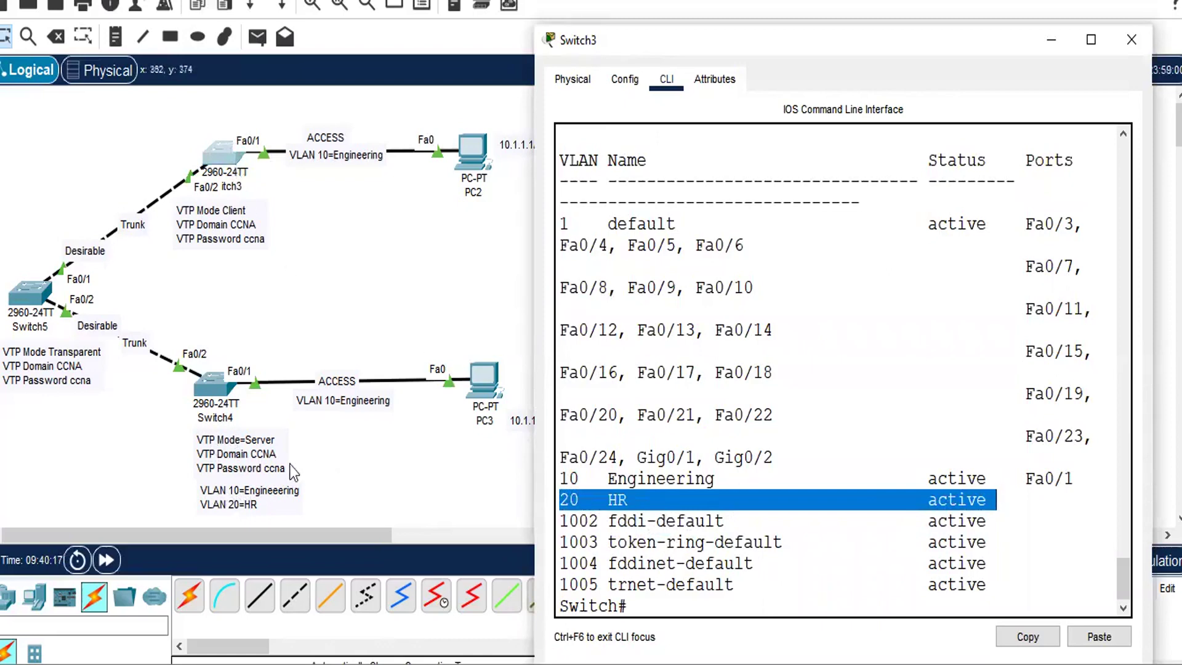
pyautogui.click(27, 298)
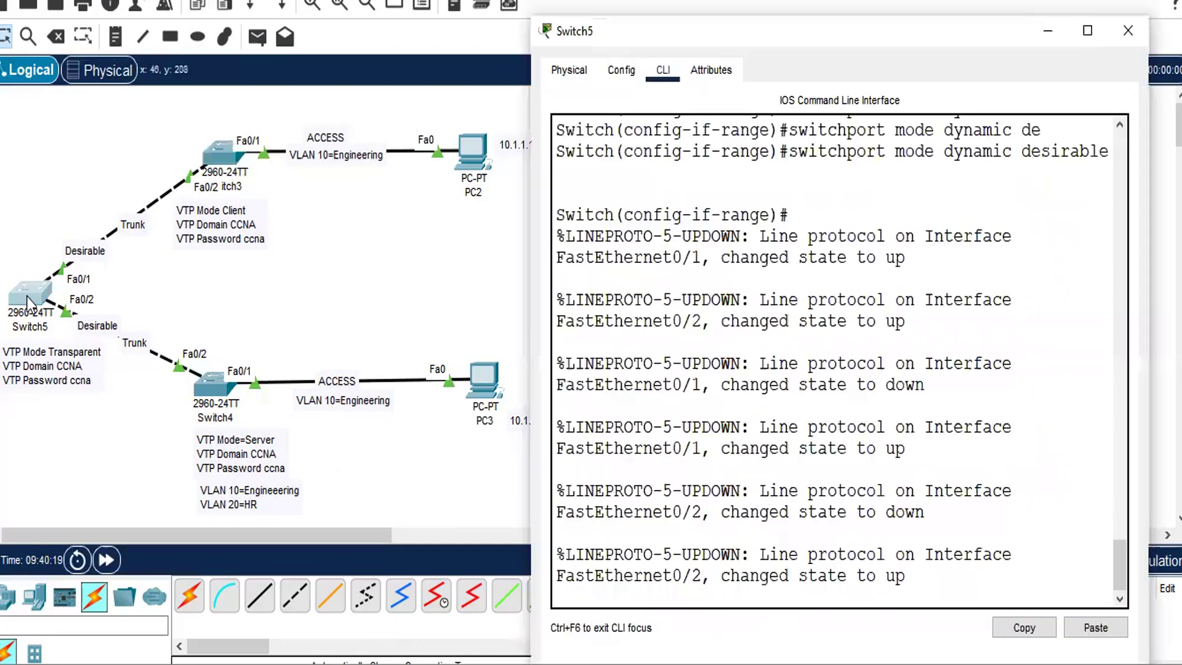
# Step: Exit Switch5's interface range and global configuration modes to the privileged prompt
pyautogui.click(573, 594)
pyautogui.press('Return')
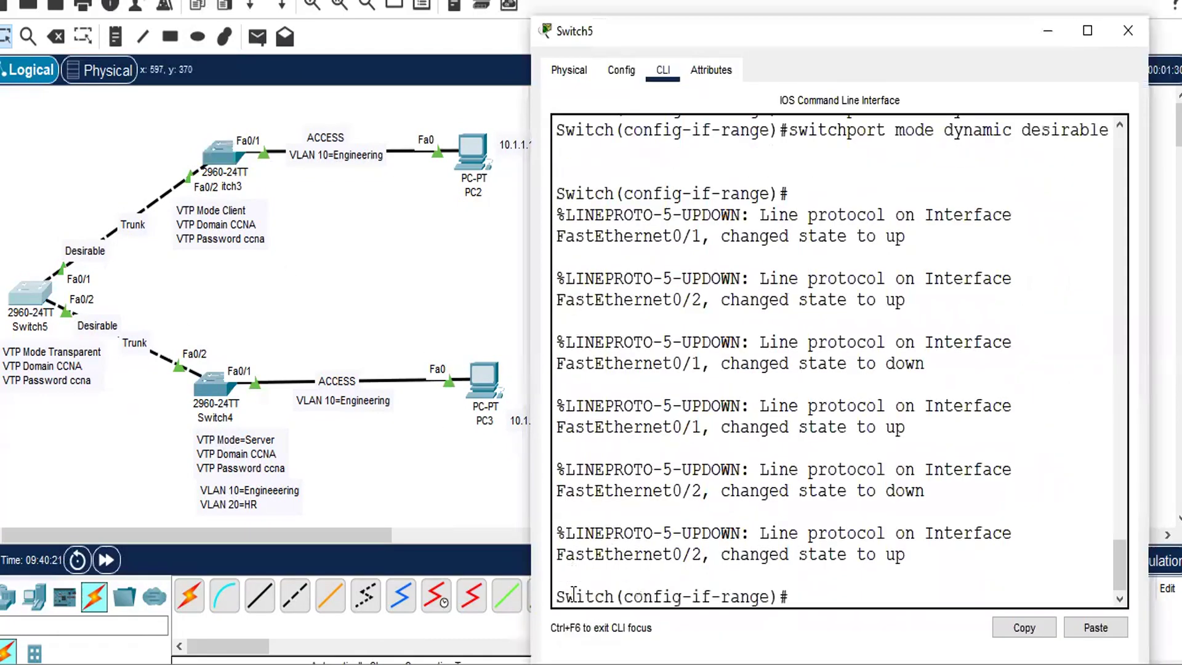
pyautogui.write('exit')
pyautogui.press('Return')
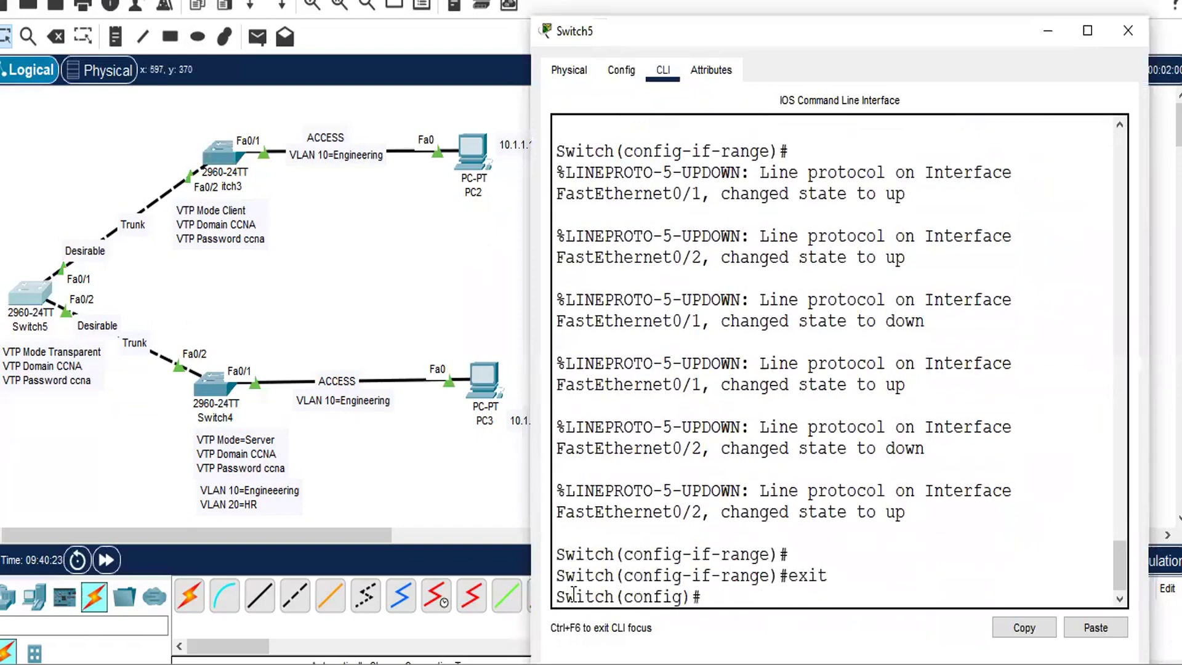
pyautogui.write('exit')
pyautogui.press('Return')
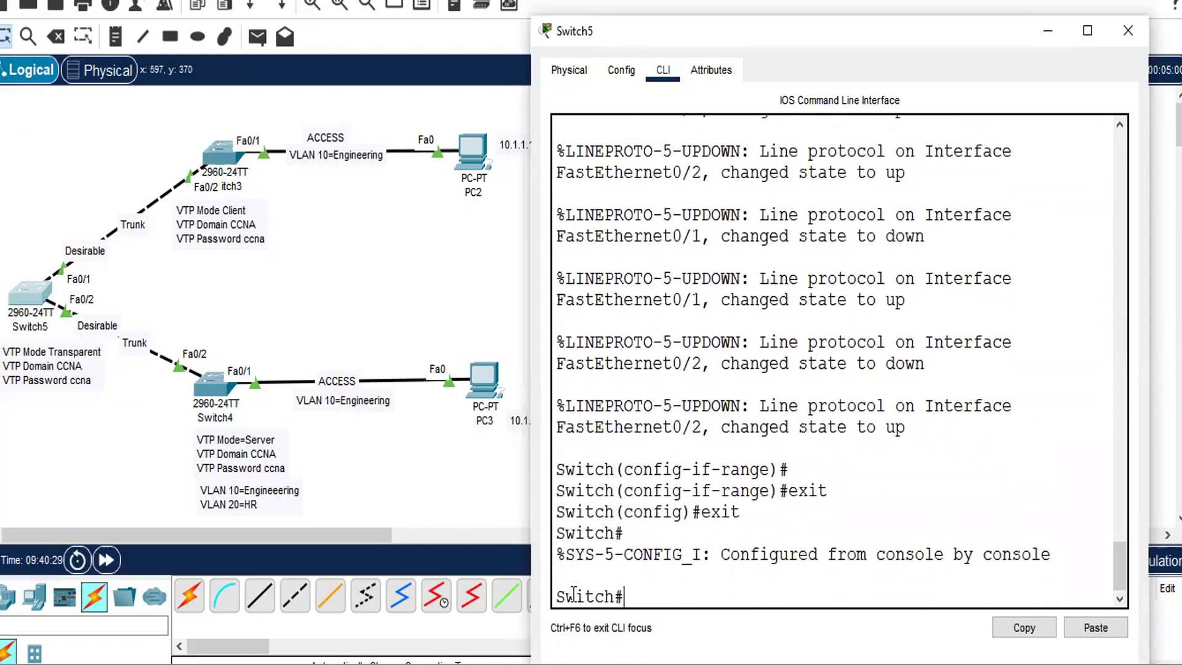
# Step: Run show vlan brief on Switch5, showing only default VLANs 1 and 1002–1005, then close it
pyautogui.write('sh vl')
pyautogui.press('Tab')
pyautogui.write('b')
pyautogui.press('Return')
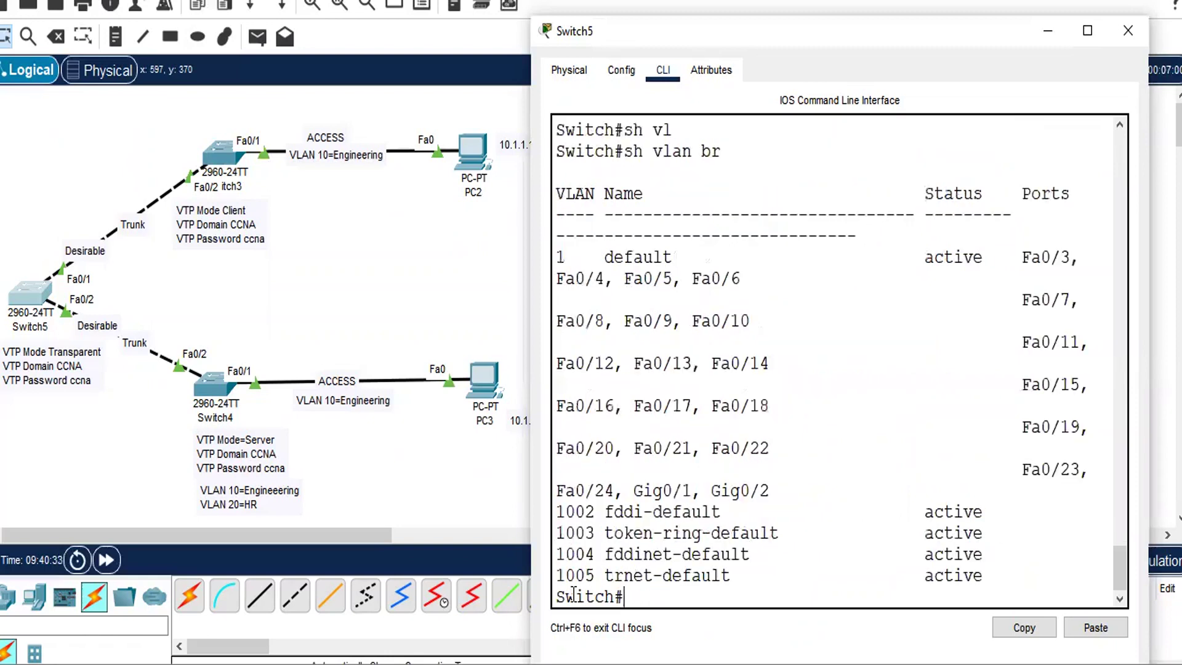
pyautogui.moveTo(558, 484); pyautogui.dragTo(595, 491)
pyautogui.click(588, 524)
pyautogui.click(240, 300)
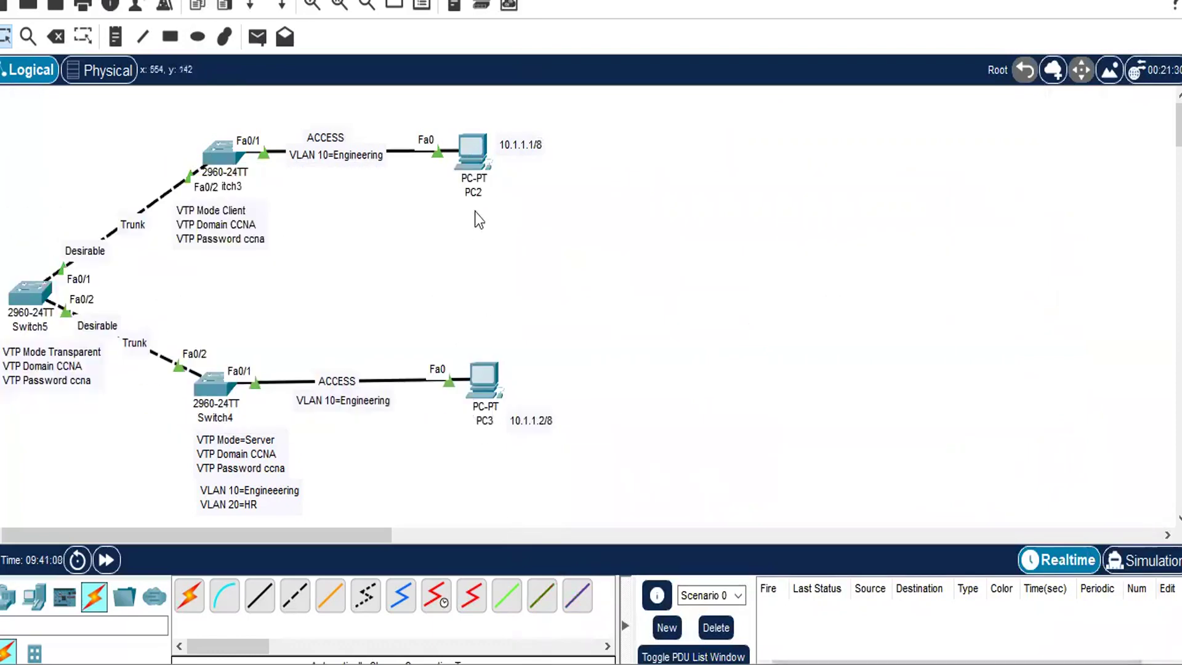
# Step: From PC2's Command Prompt, ping PC3 at 10.1.1.2
pyautogui.click(490, 164)
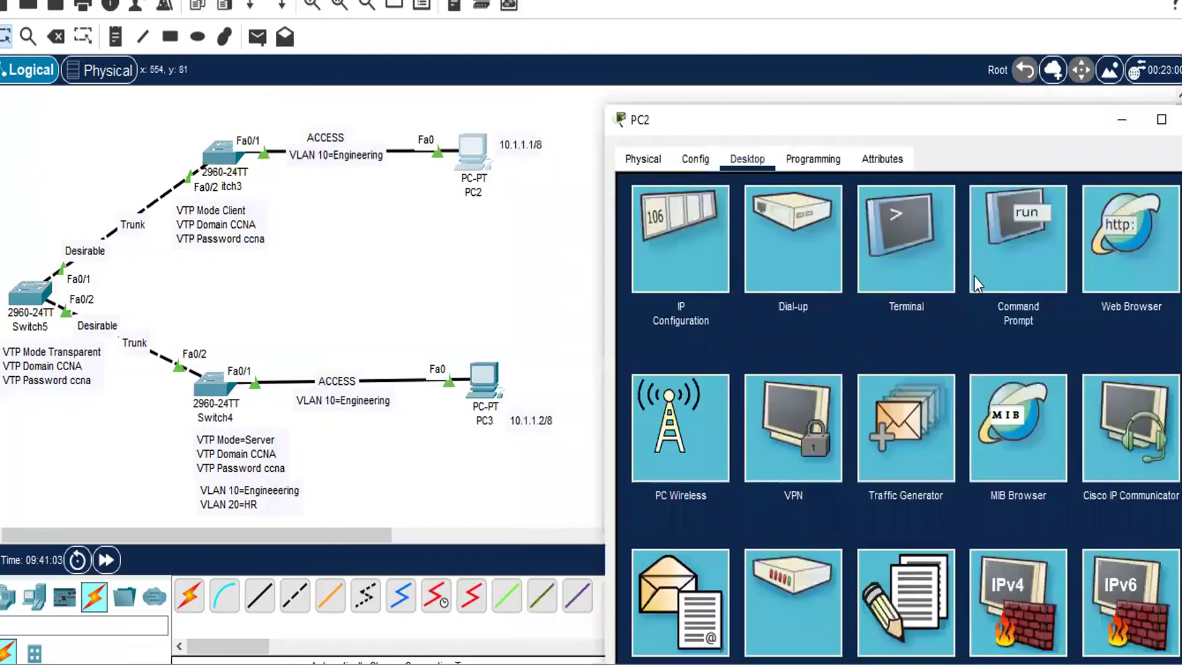
pyautogui.click(974, 276)
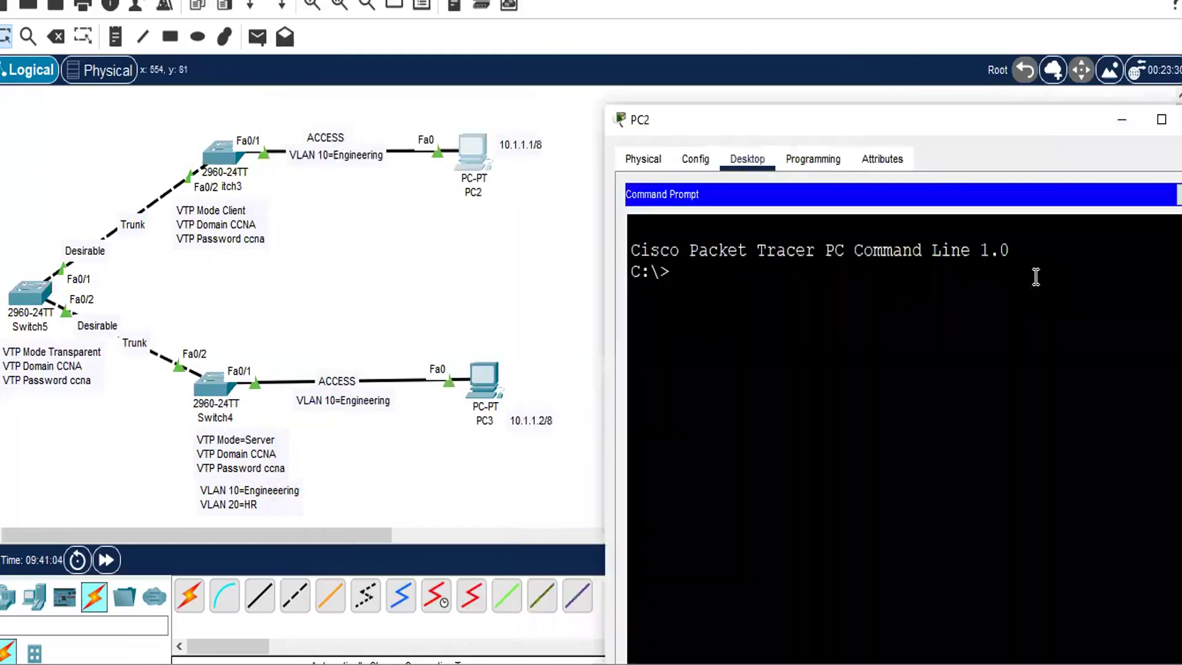
pyautogui.write('ping 10.1.1')
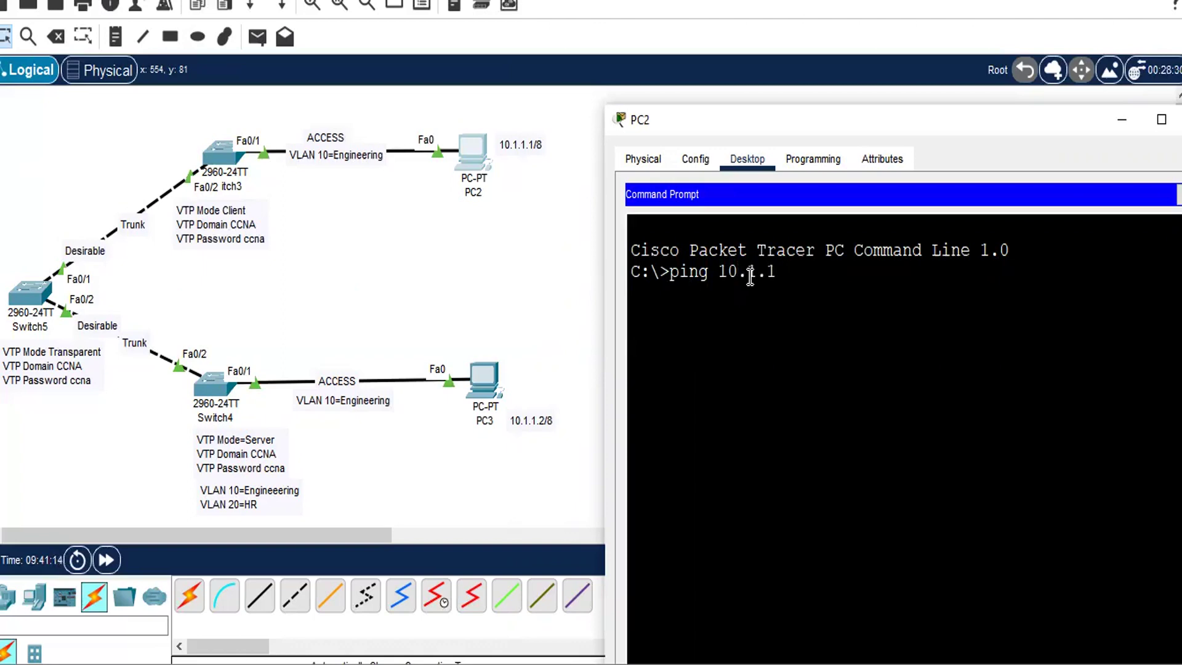
pyautogui.write('.2')
pyautogui.press('Return')
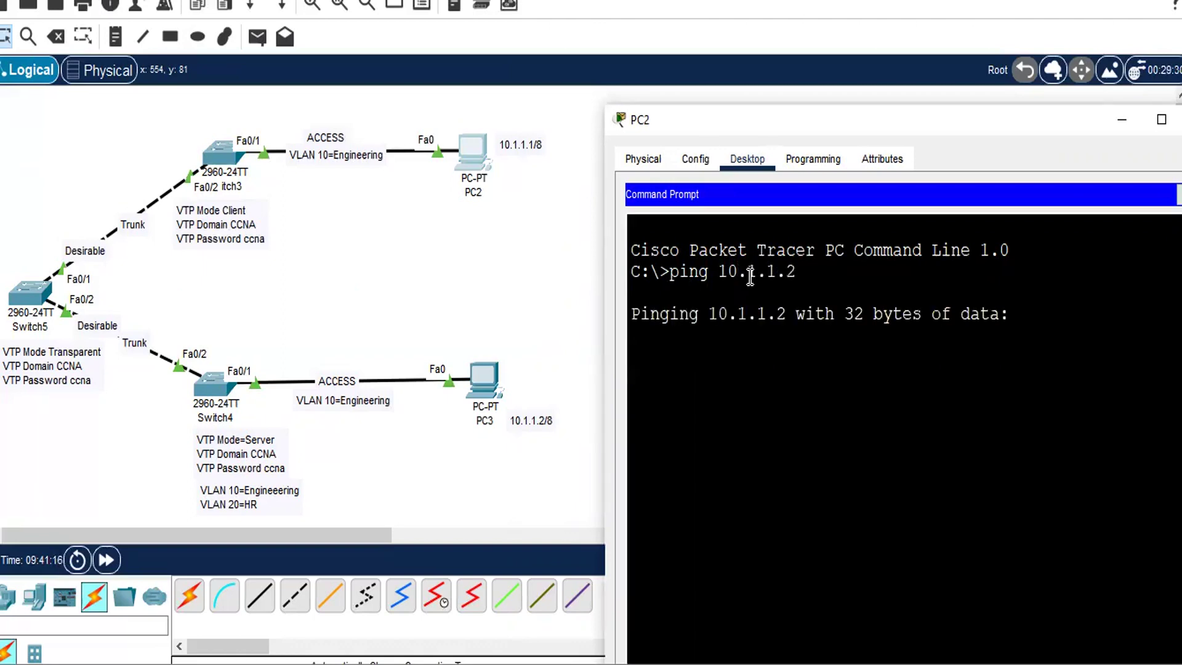
pyautogui.click(499, 289)
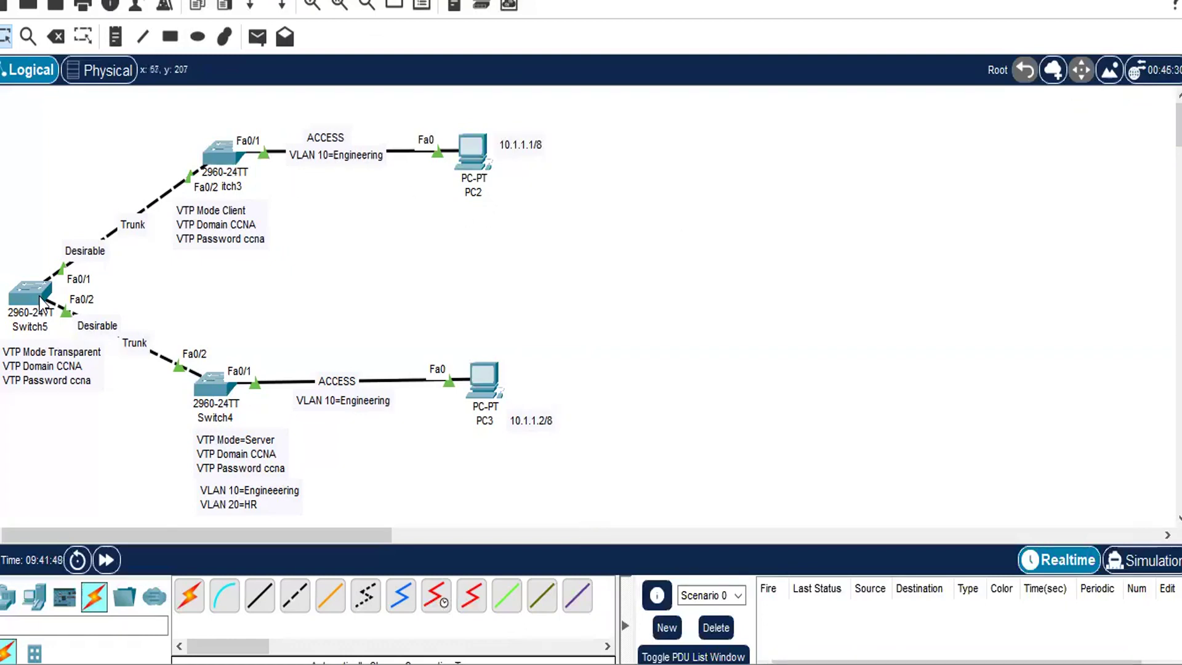
# Step: Create VLAN 10 on Switch5 in global configuration, then exit back to the privileged prompt
pyautogui.click(34, 291)
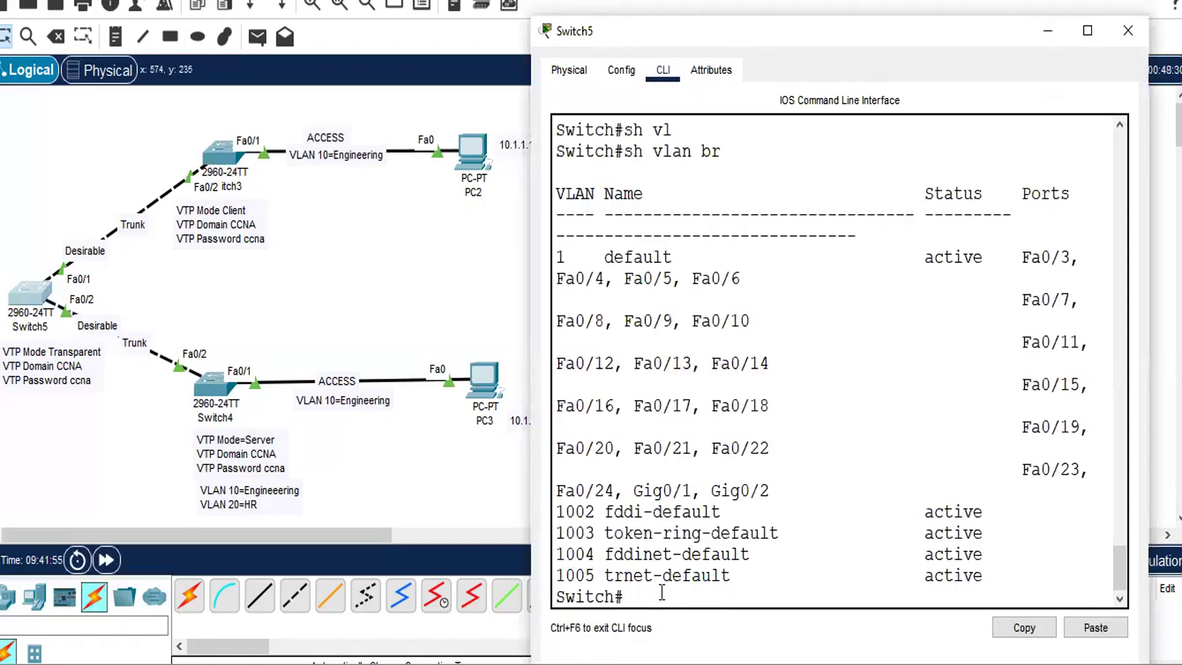
pyautogui.write('conf')
pyautogui.press('Tab')
pyautogui.write('t')
pyautogui.press('Tab')
pyautogui.press('Return')
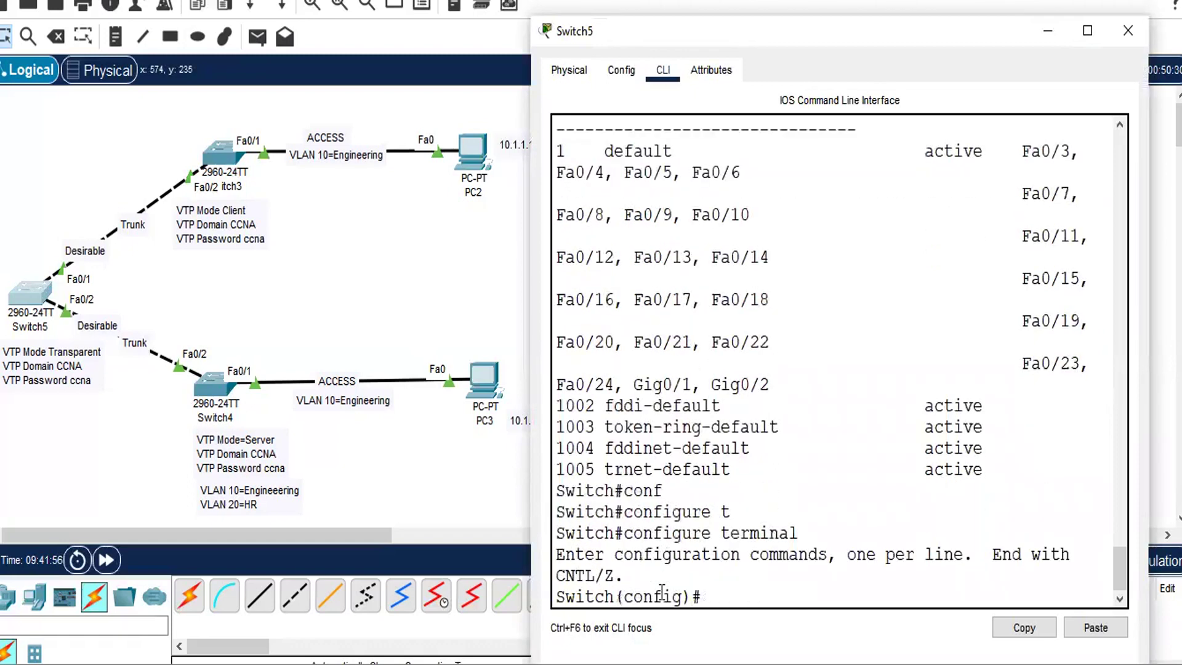
pyautogui.write('vl')
pyautogui.press('Tab')
pyautogui.write('1')
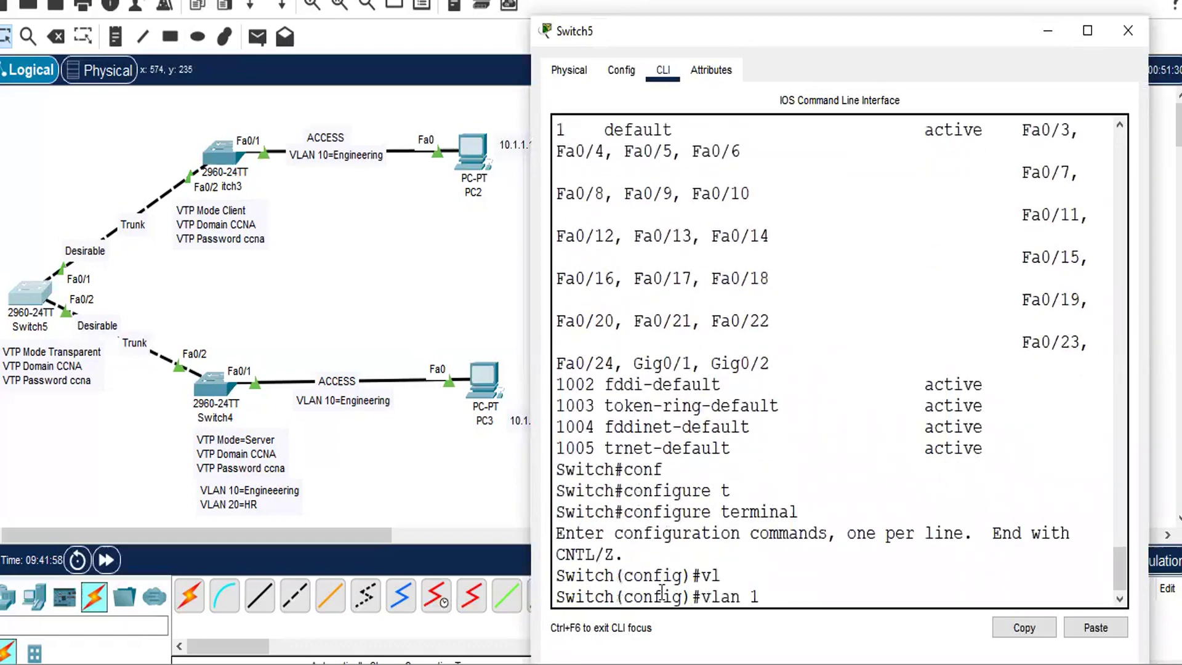
pyautogui.write('0')
pyautogui.press('Return')
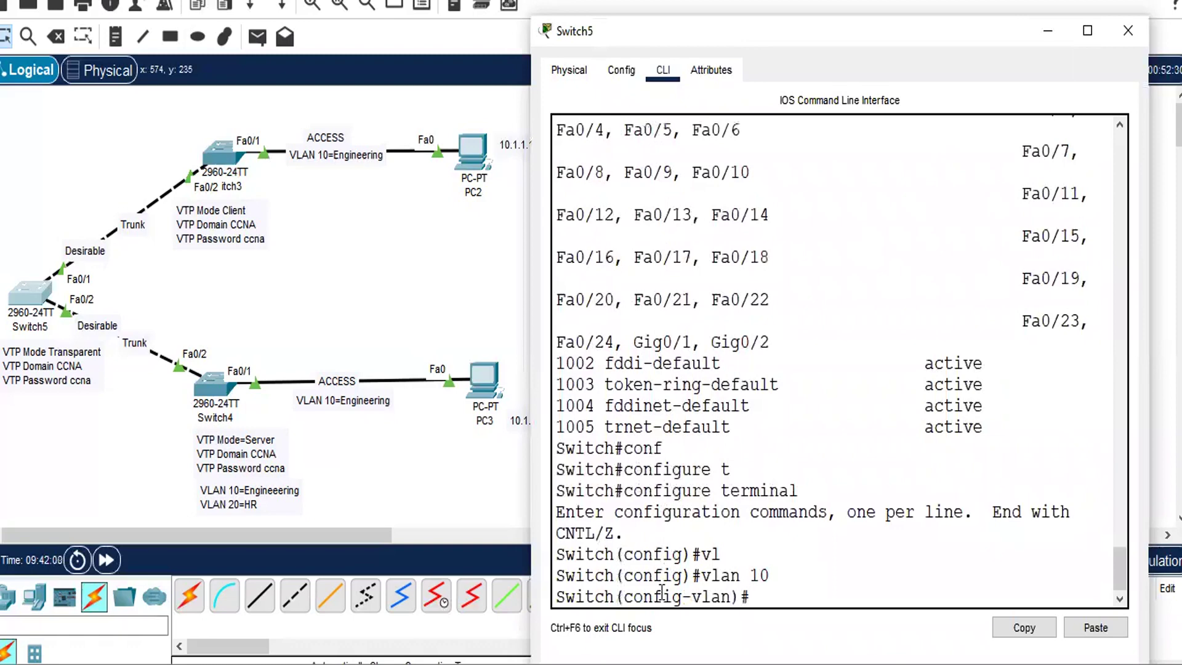
pyautogui.write('exit')
pyautogui.press('Return')
pyautogui.press('Return')
pyautogui.write('e')
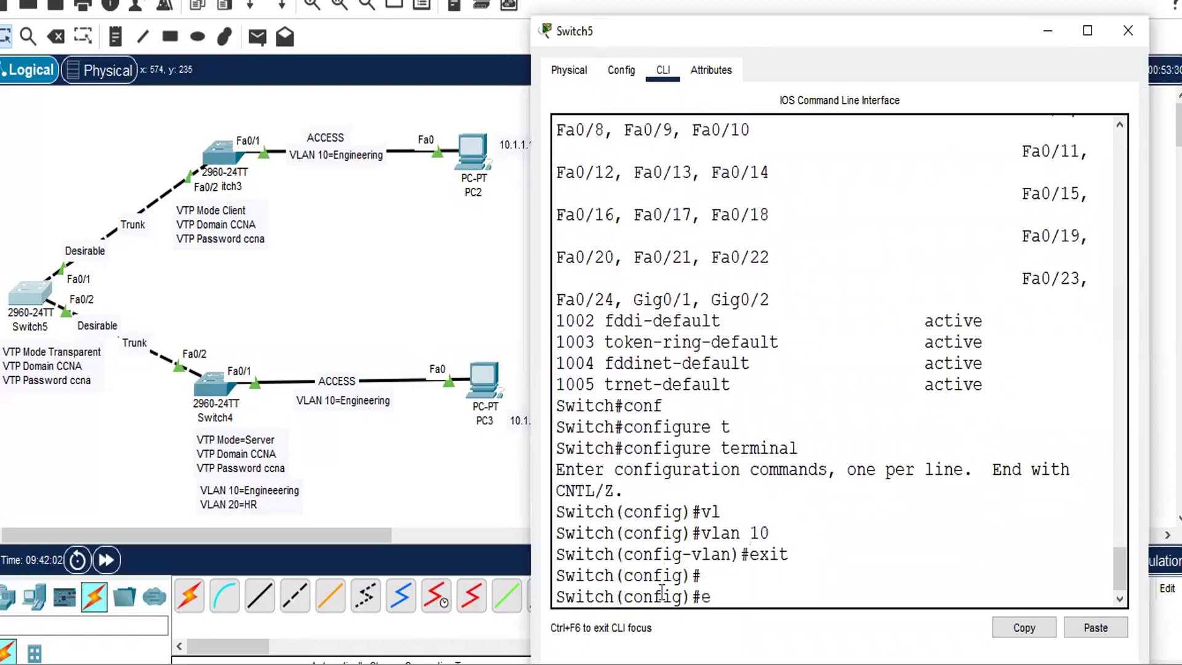
pyautogui.write('xit')
pyautogui.press('Return')
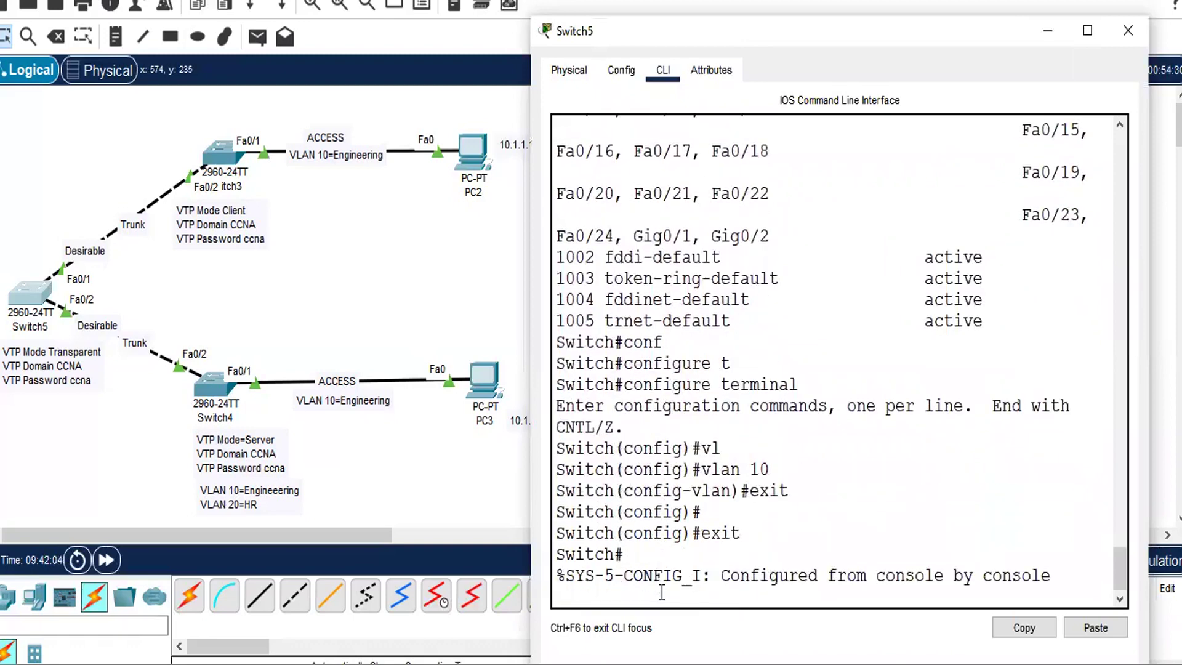
pyautogui.press('Return')
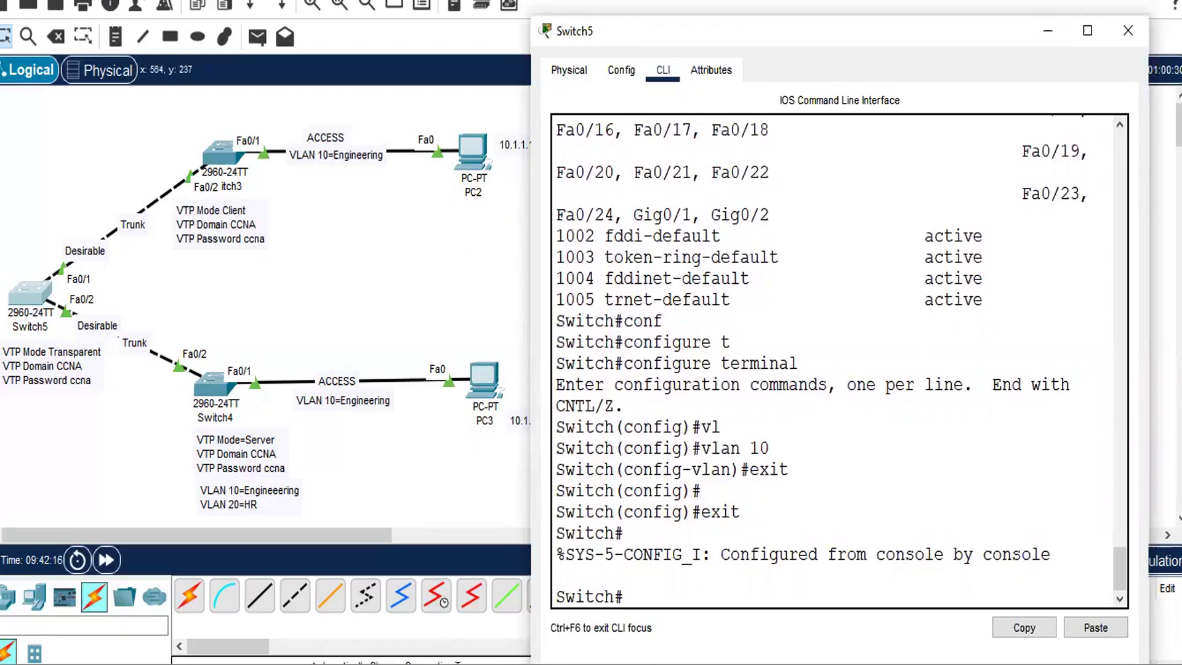
# Step: Run show vlan brief to confirm VLAN0010 is listed and active
pyautogui.write('sh vl')
pyautogui.press('Tab')
pyautogui.write('br')
pyautogui.press('Tab')
pyautogui.press('Return')
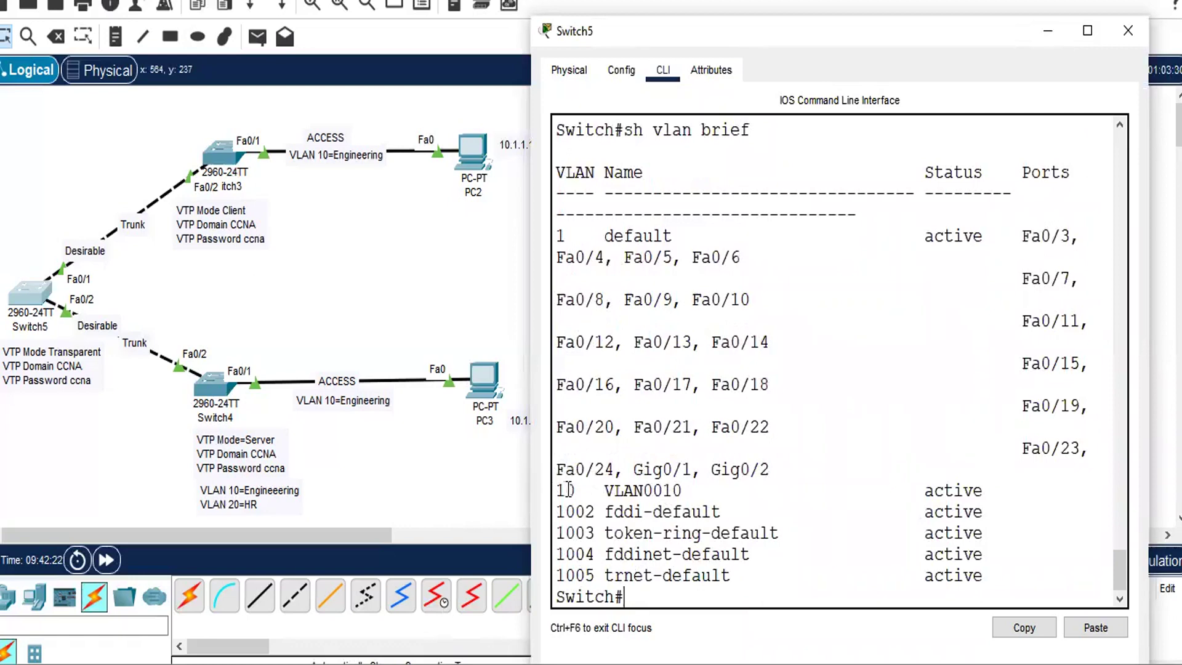
pyautogui.moveTo(567, 489); pyautogui.dragTo(985, 491)
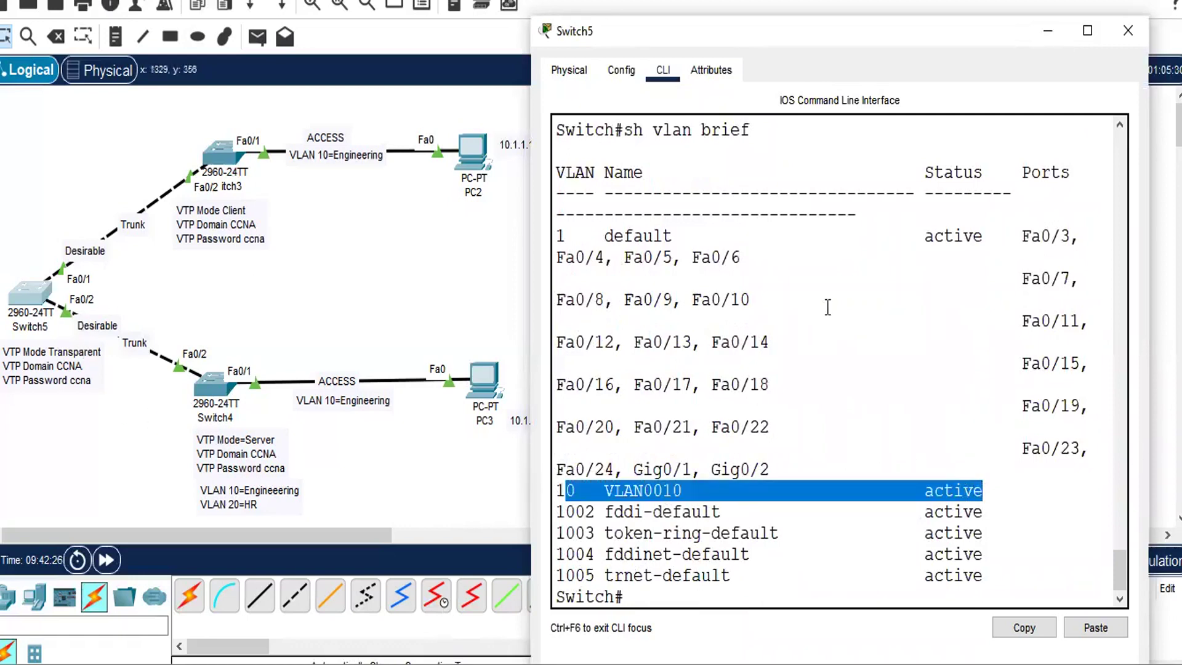
# Step: Run show interfaces trunk on Switch3, confirming Fa0/2 trunks 802.1q with VLANs 1, 10, 20
pyautogui.click(210, 151)
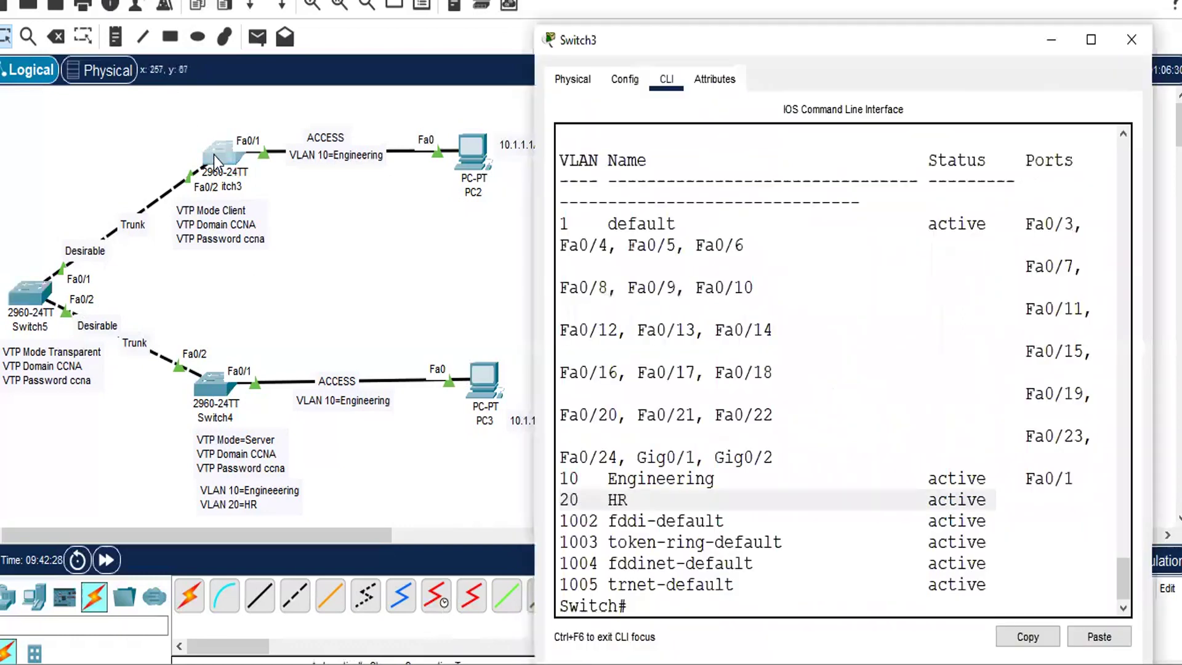
pyautogui.click(662, 609)
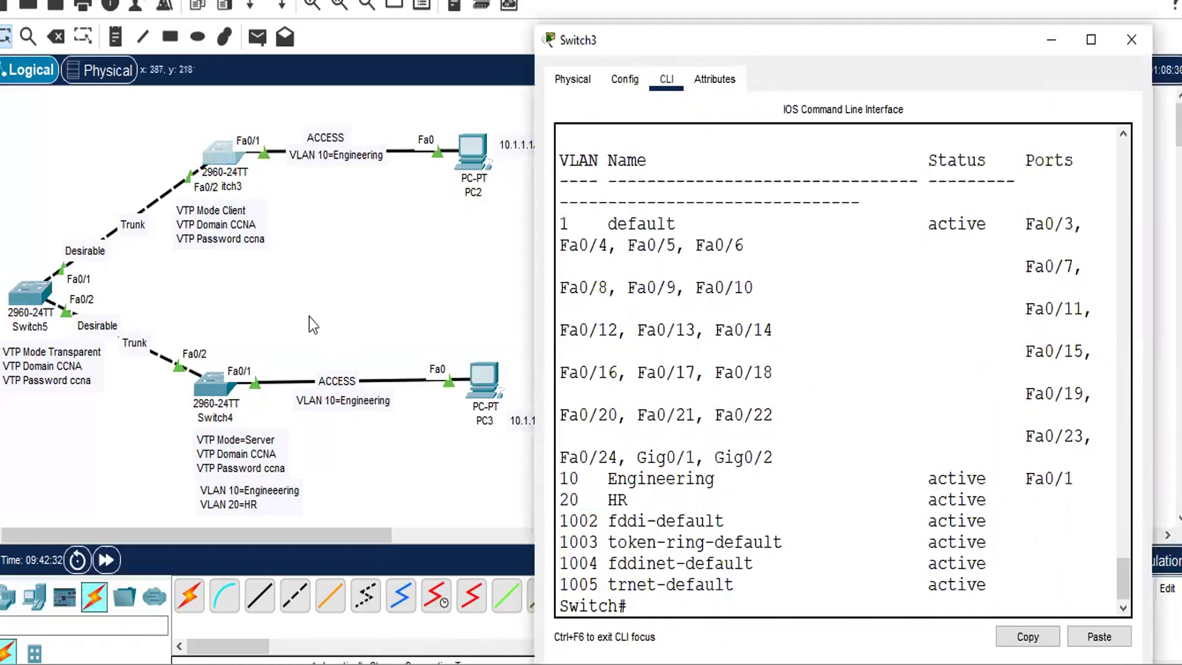
pyautogui.write('sh in')
pyautogui.press('Tab')
pyautogui.write('tr')
pyautogui.press('Tab')
pyautogui.press('Return')
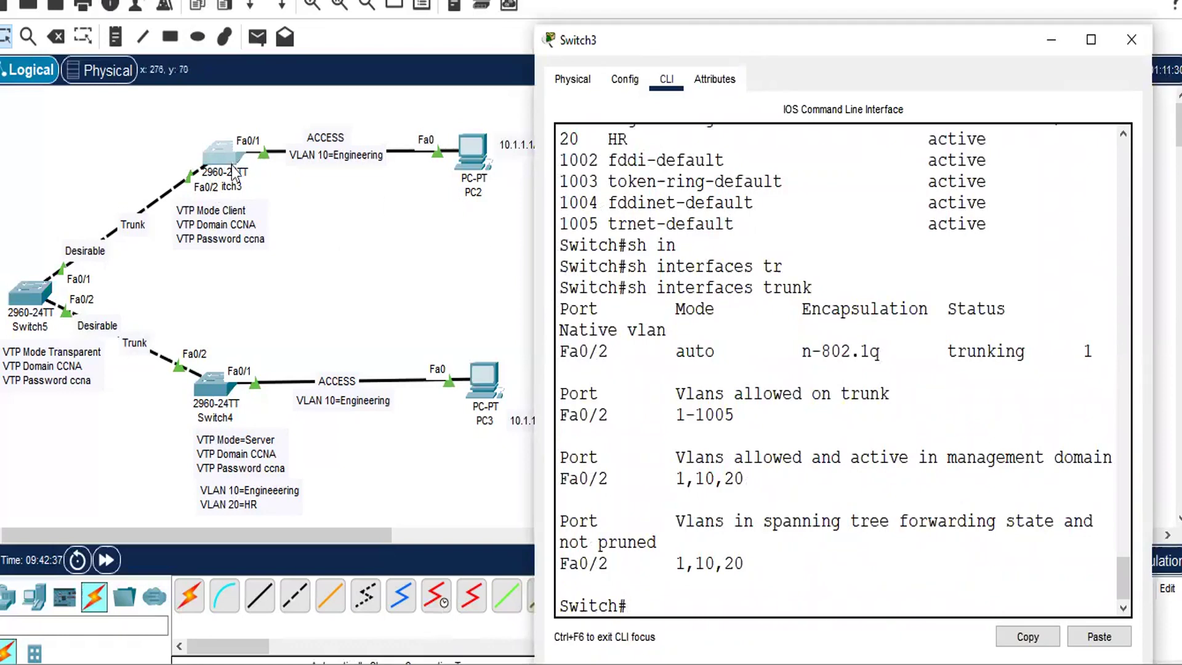
pyautogui.moveTo(881, 351); pyautogui.dragTo(794, 351)
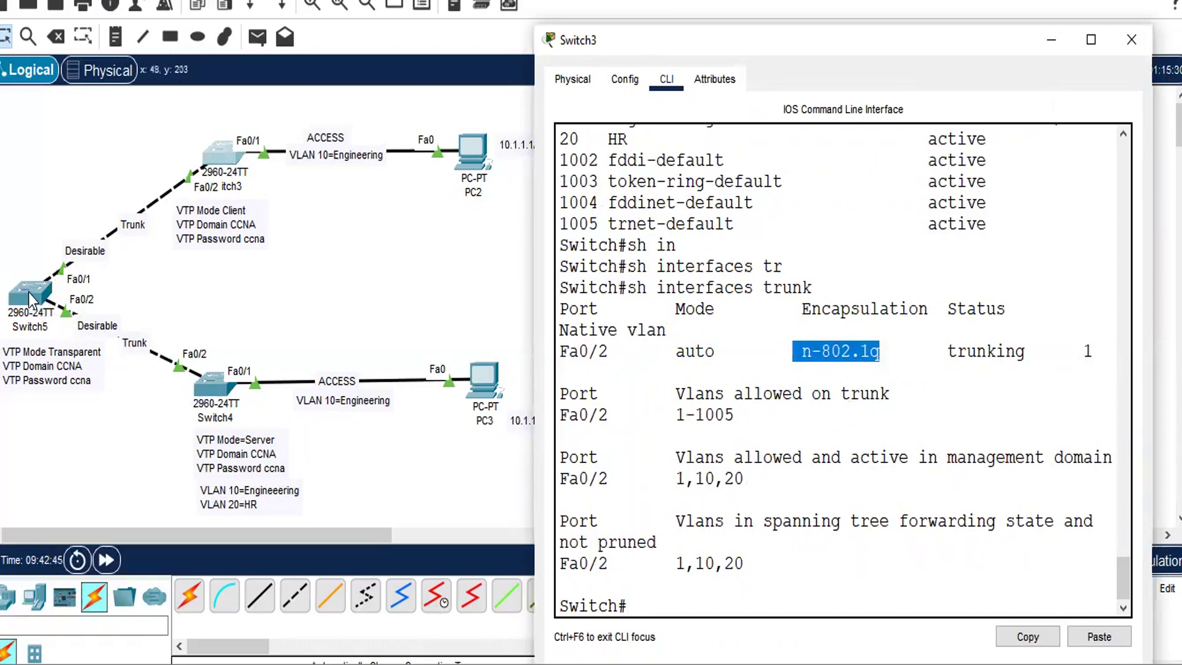
pyautogui.click(211, 391)
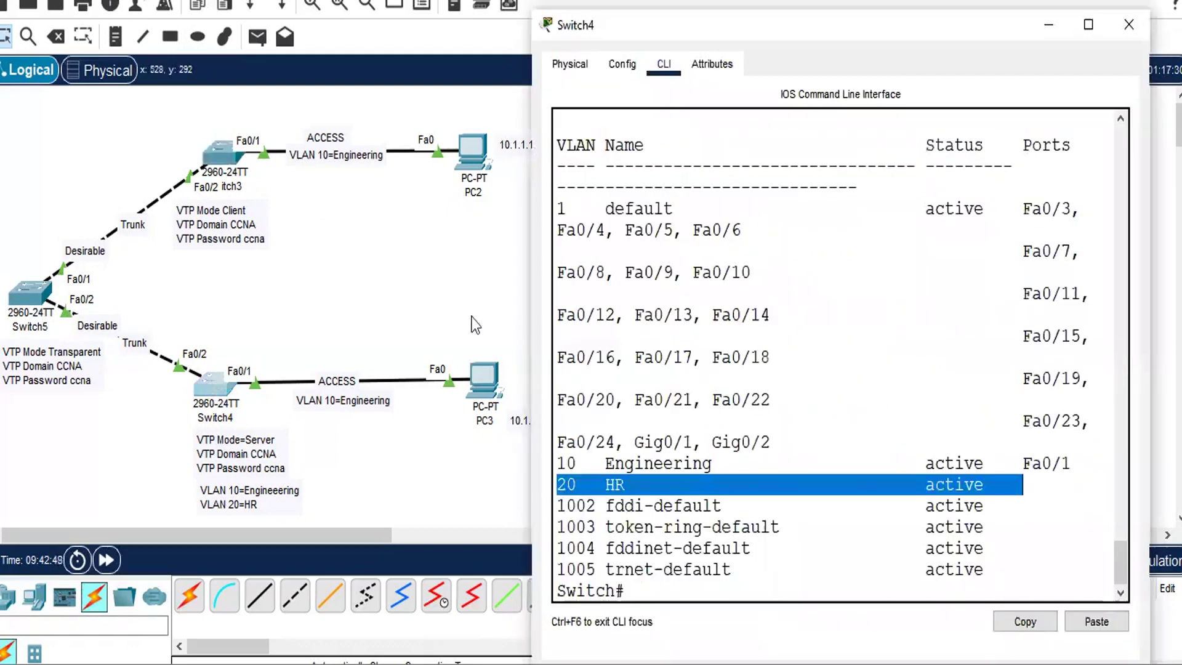
# Step: Run show interfaces trunk on Switch4, verifying Fa0/2 trunking 802.1q with VLANs 1, 10, 20, then close it
pyautogui.click(654, 595)
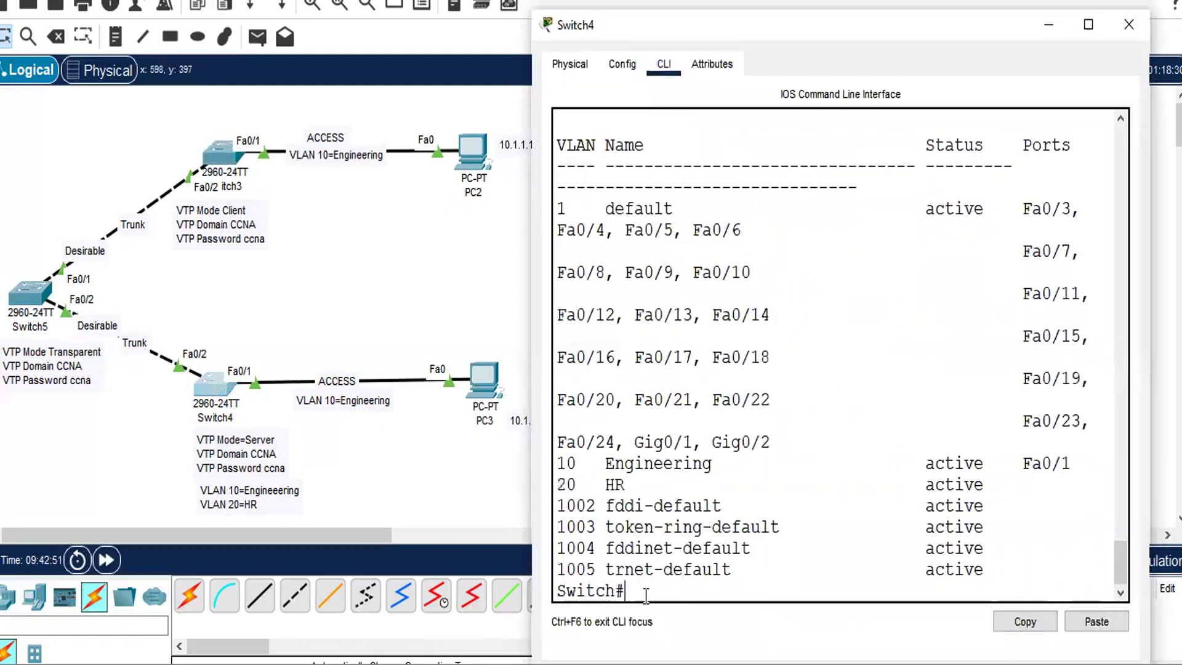
pyautogui.write('sh in')
pyautogui.press('Tab')
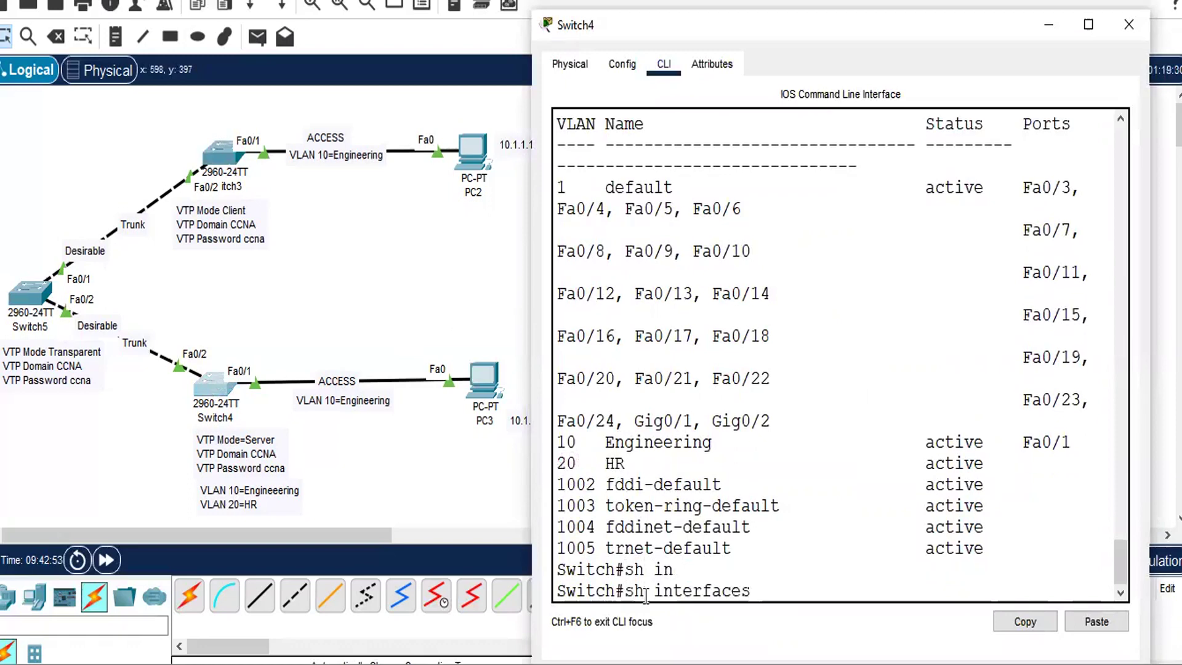
pyautogui.write('tr')
pyautogui.press('Tab')
pyautogui.press('Return')
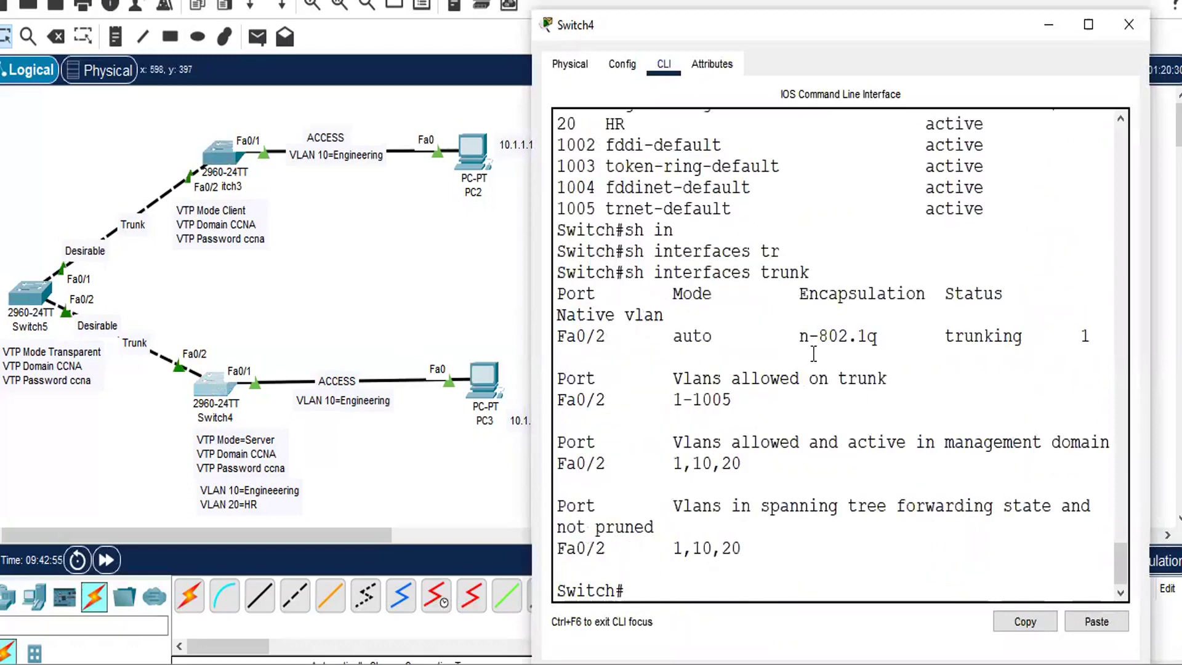
pyautogui.moveTo(879, 338); pyautogui.dragTo(780, 339)
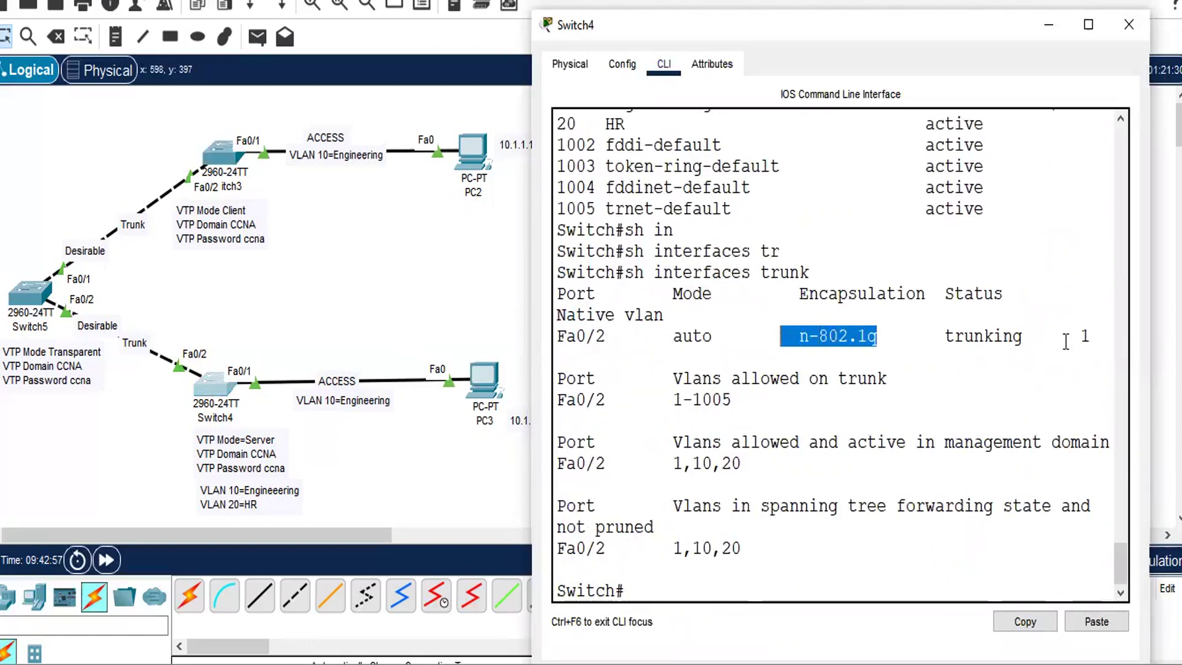
pyautogui.moveTo(1054, 339); pyautogui.dragTo(1003, 339)
pyautogui.moveTo(595, 337); pyautogui.dragTo(557, 337)
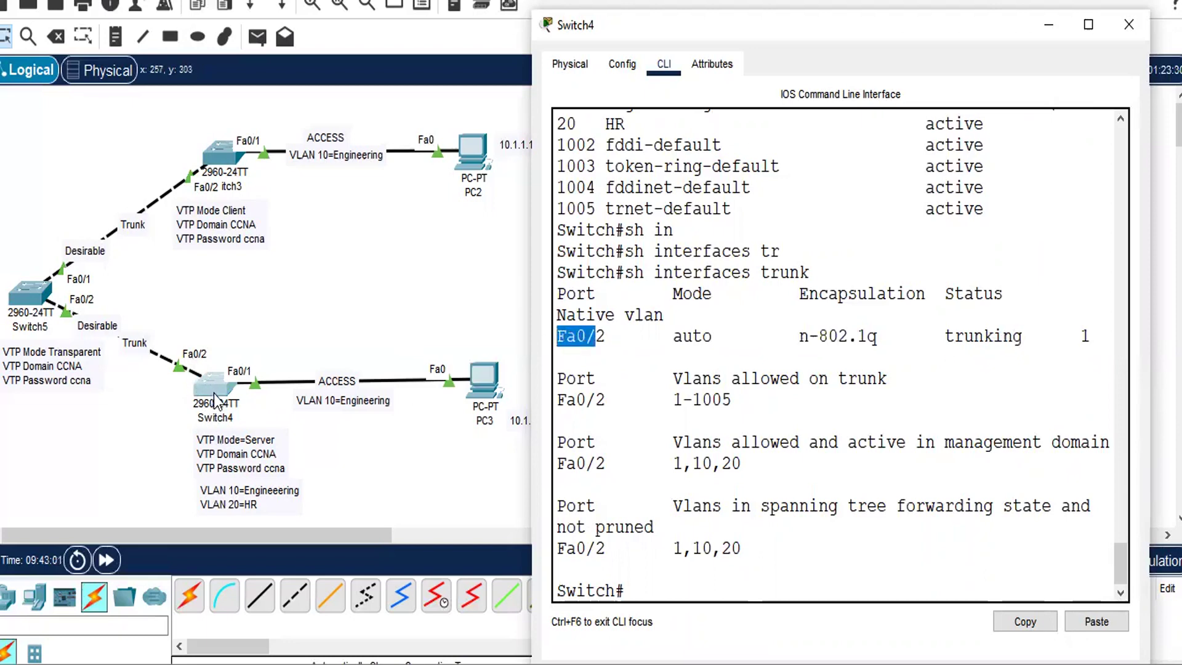
pyautogui.click(335, 262)
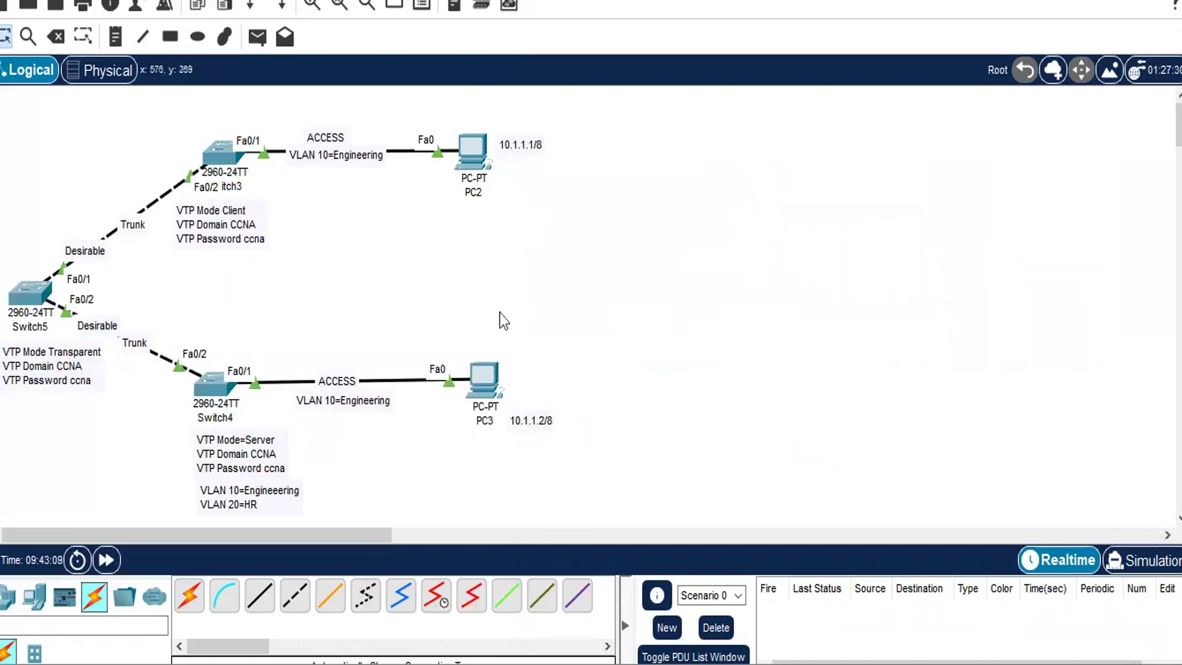
# Step: Rerun ping 10.1.1.2 from PC2, getting 4 replies with 0% loss
pyautogui.click(463, 159)
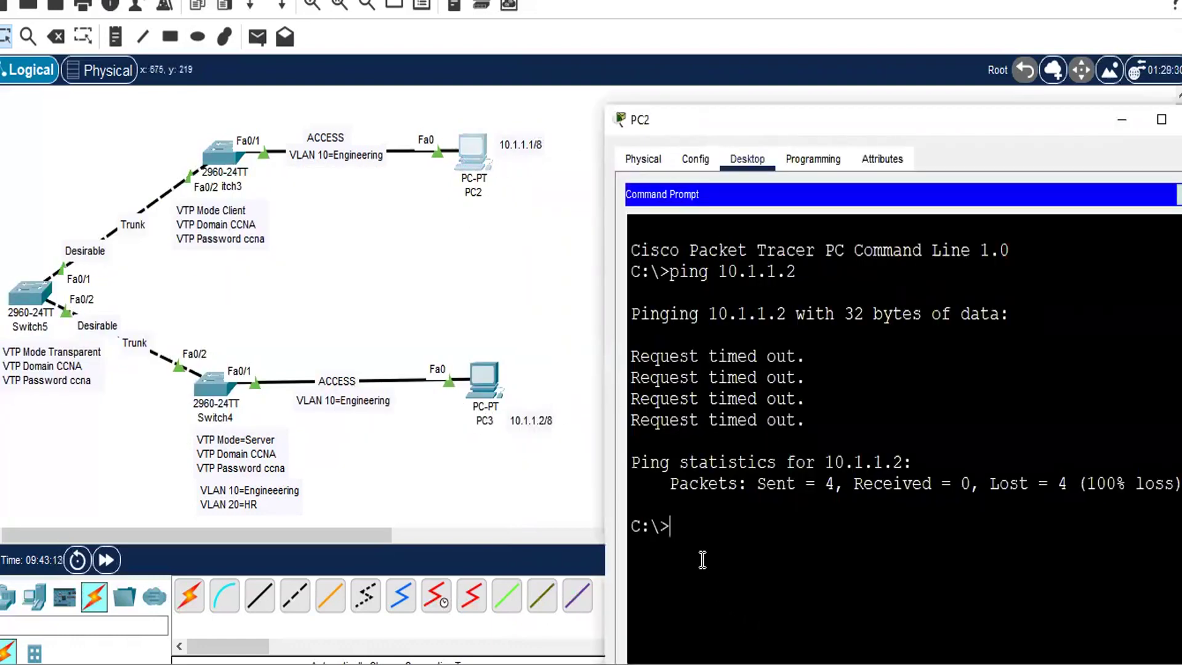
pyautogui.press('Up')
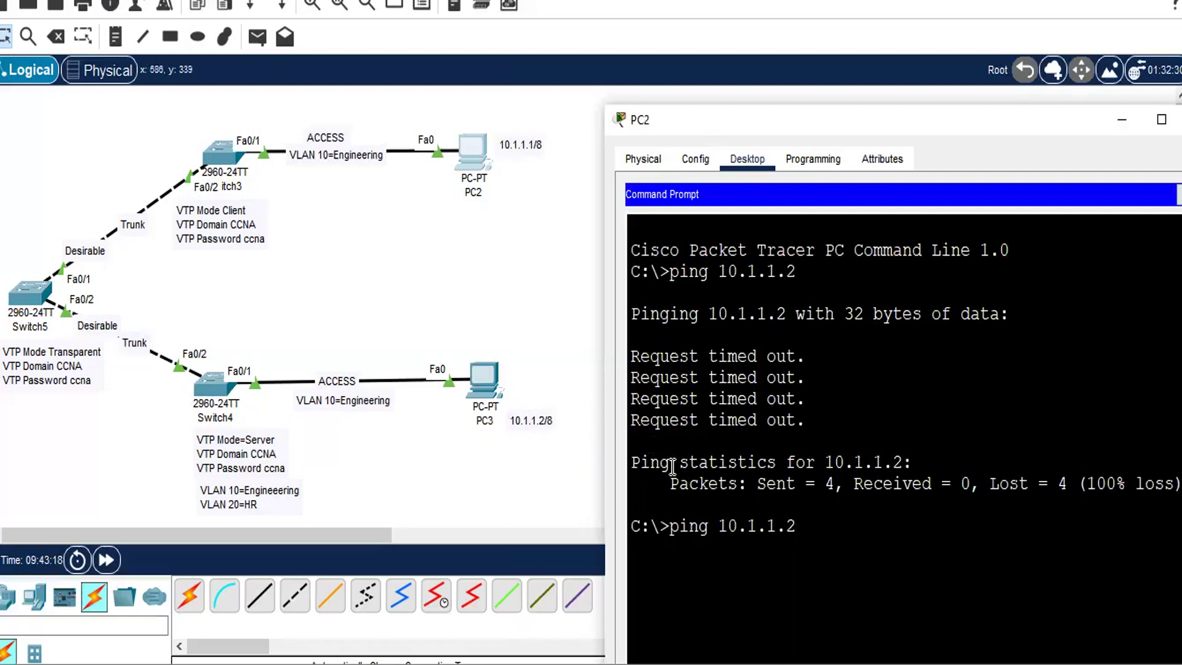
pyautogui.press('Return')
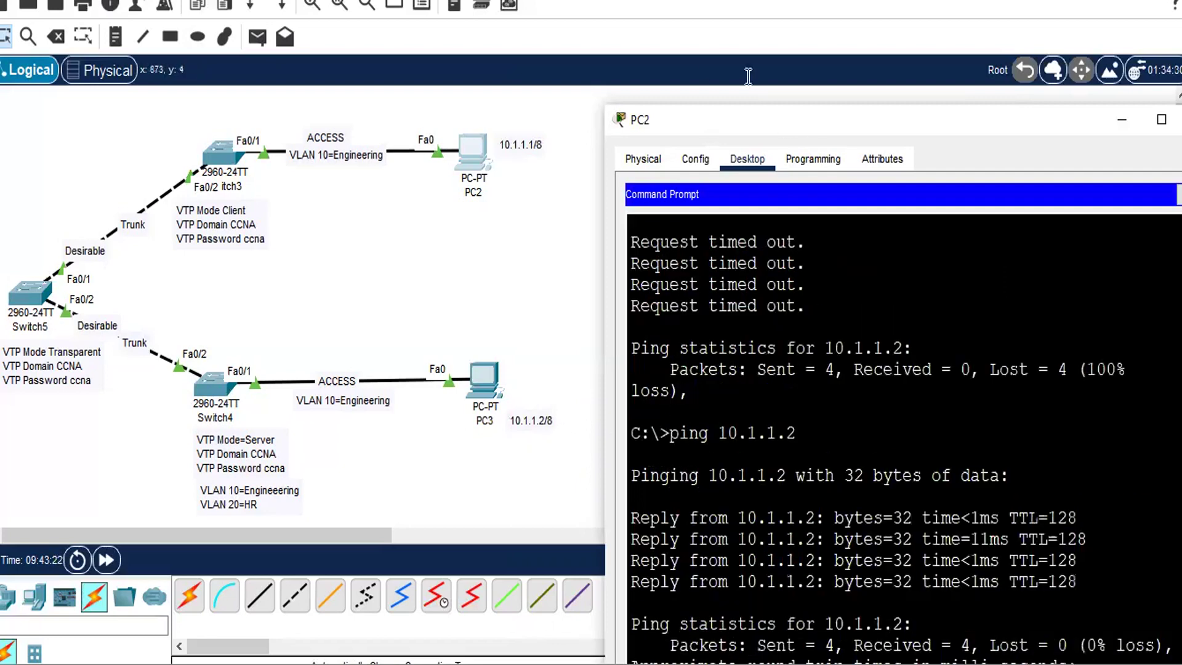
pyautogui.moveTo(727, 121); pyautogui.dragTo(706, 32)
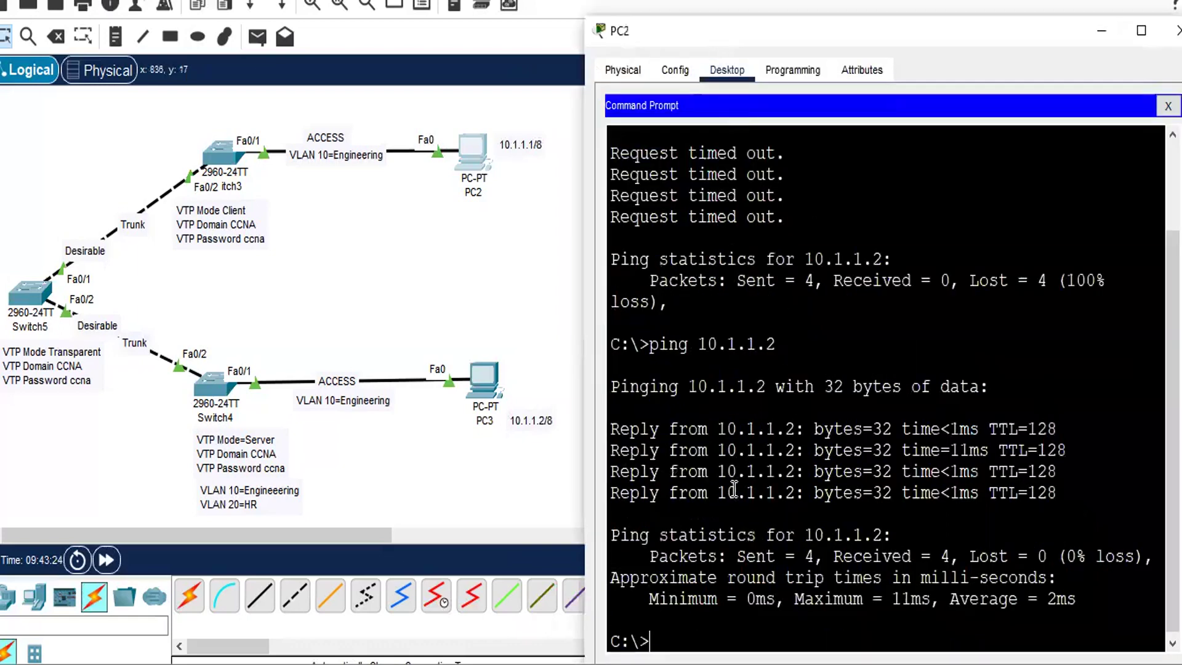